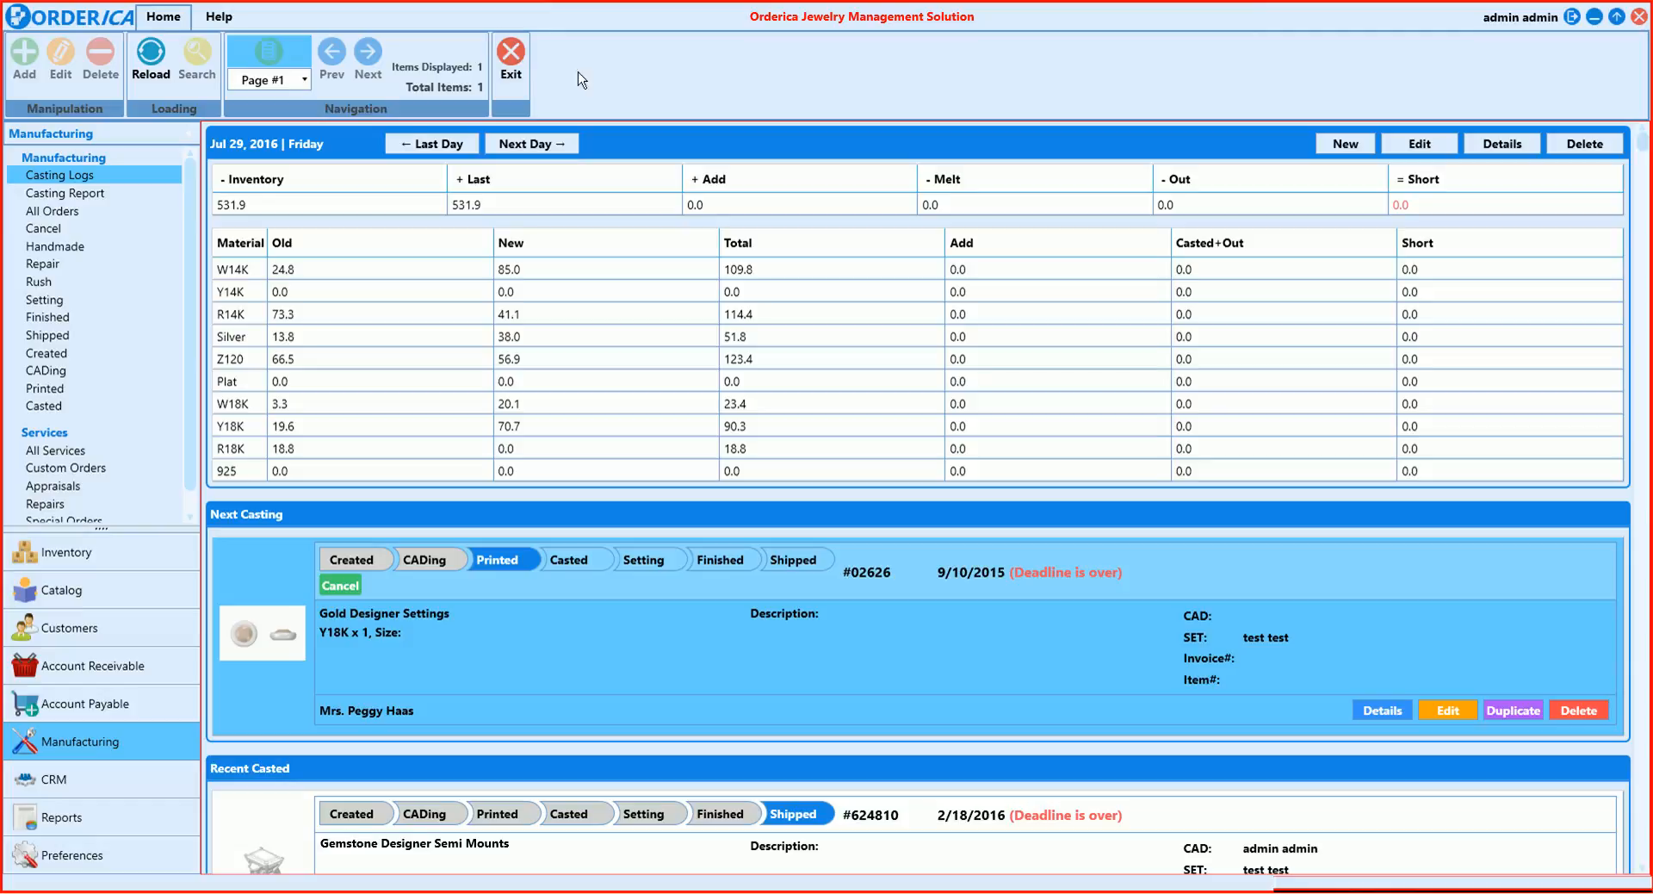
# Step: Open the casting log details from the Casting Report and go to the log for Jul 28, 2016
pyautogui.click(53, 195)
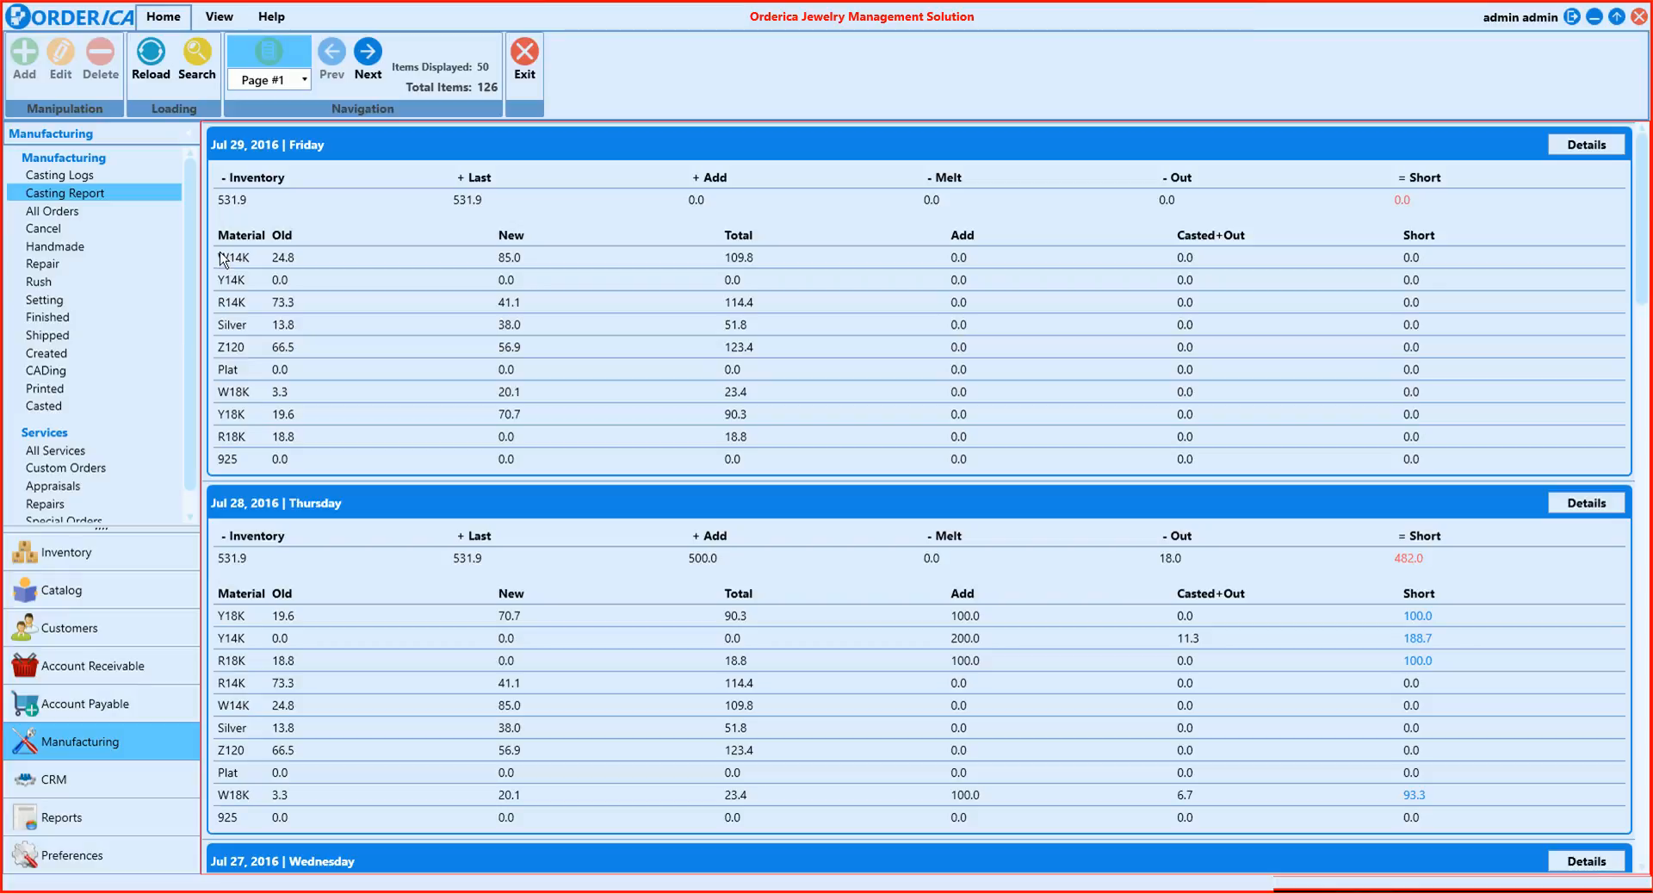
pyautogui.click(1583, 146)
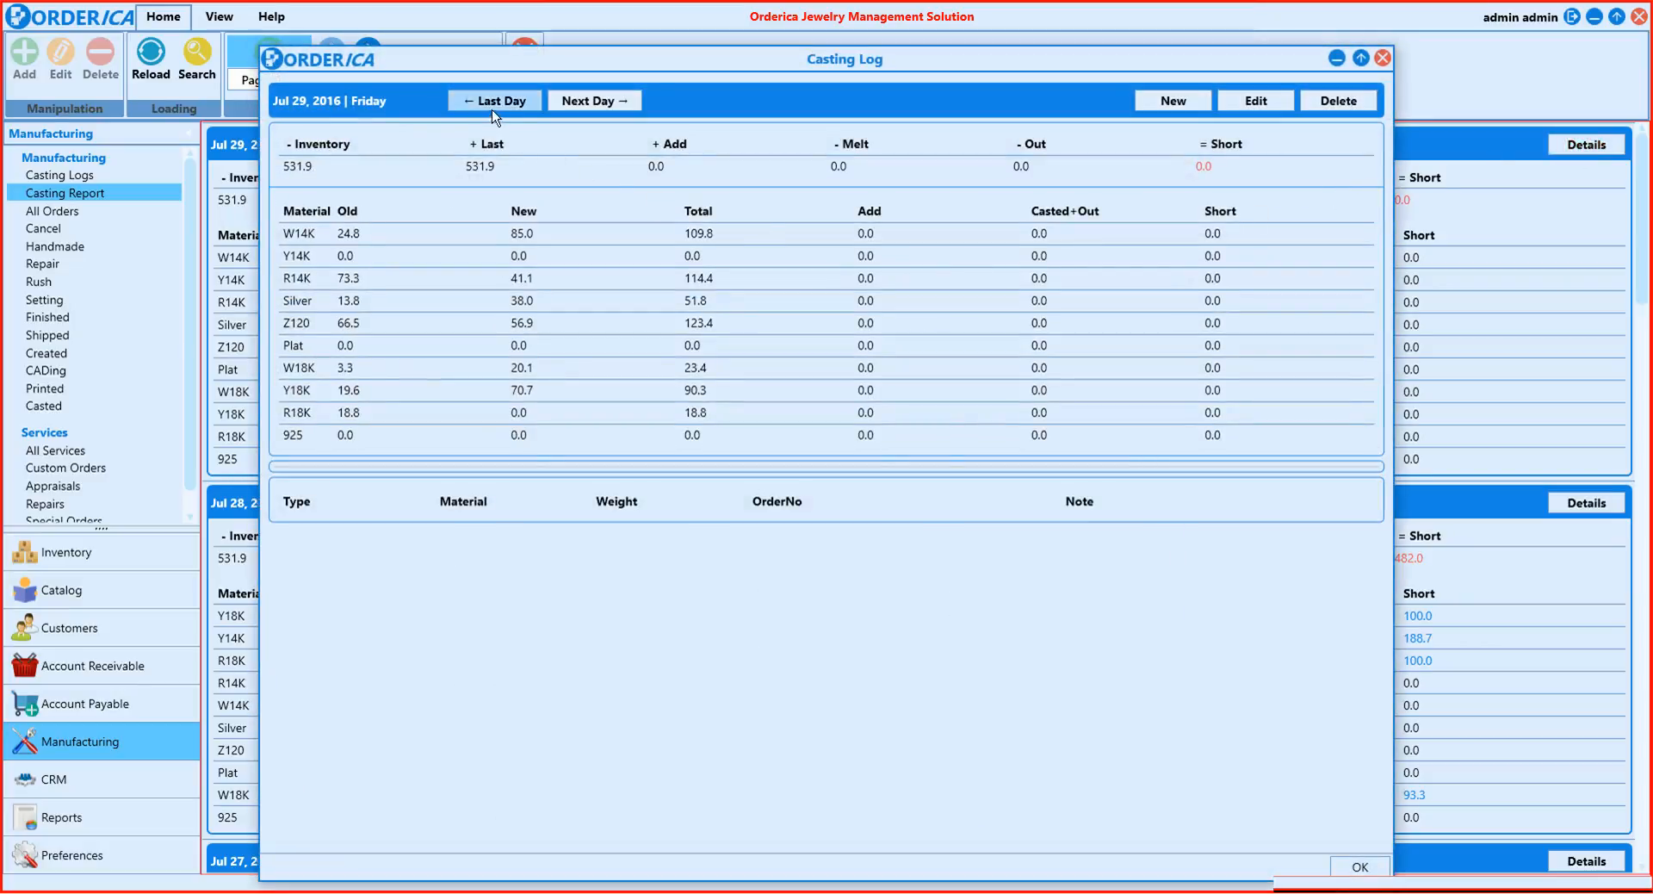
pyautogui.click(577, 102)
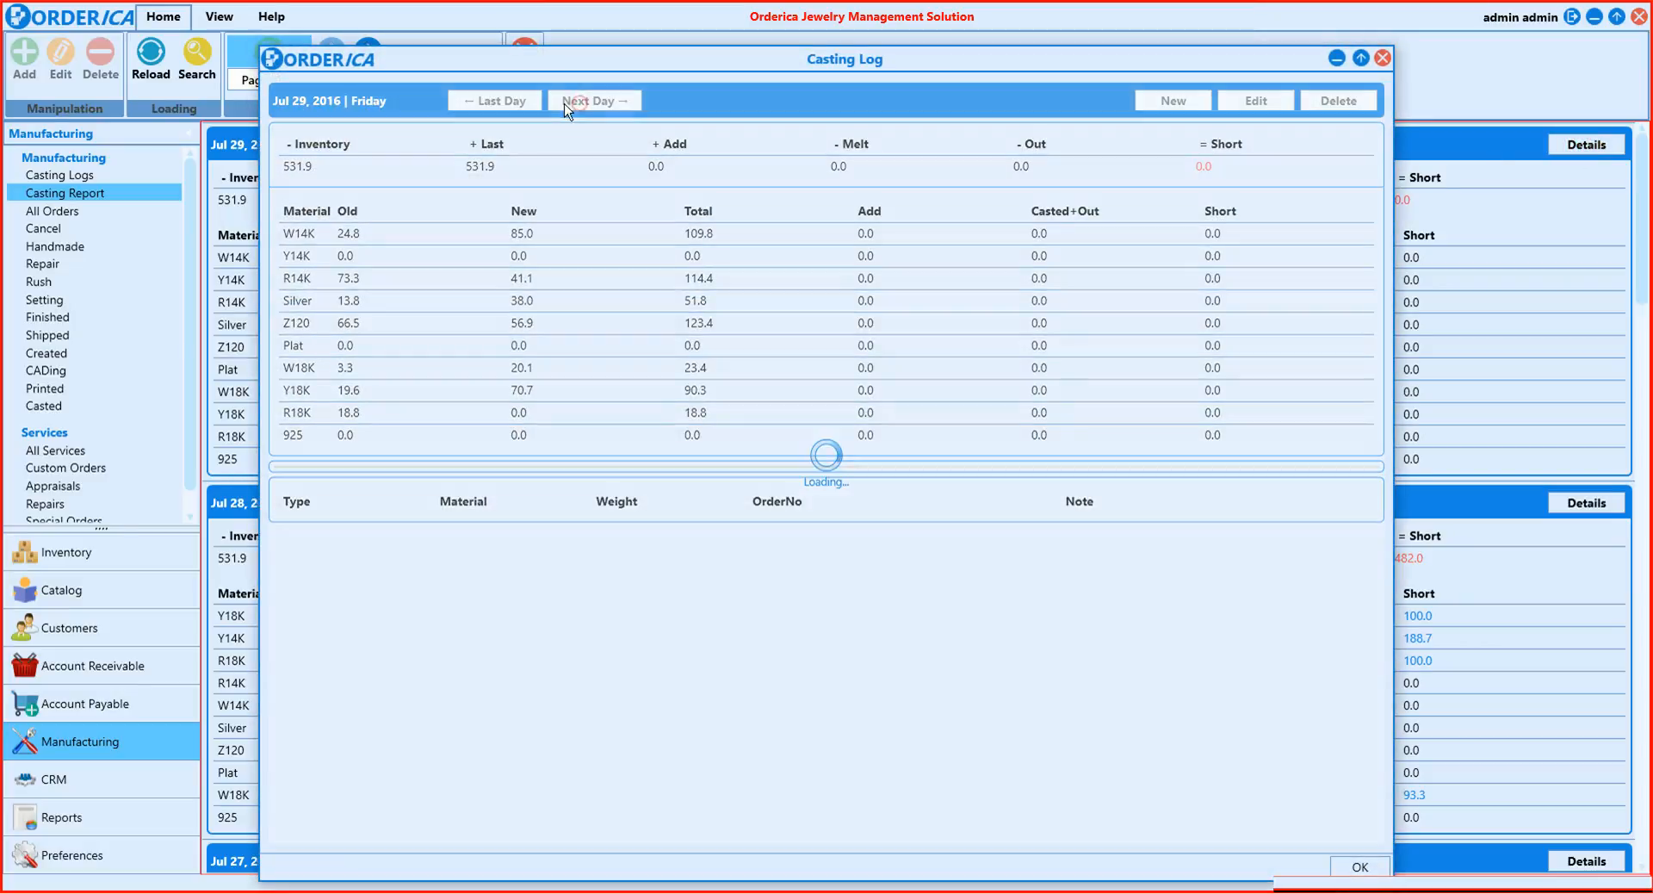
pyautogui.click(503, 100)
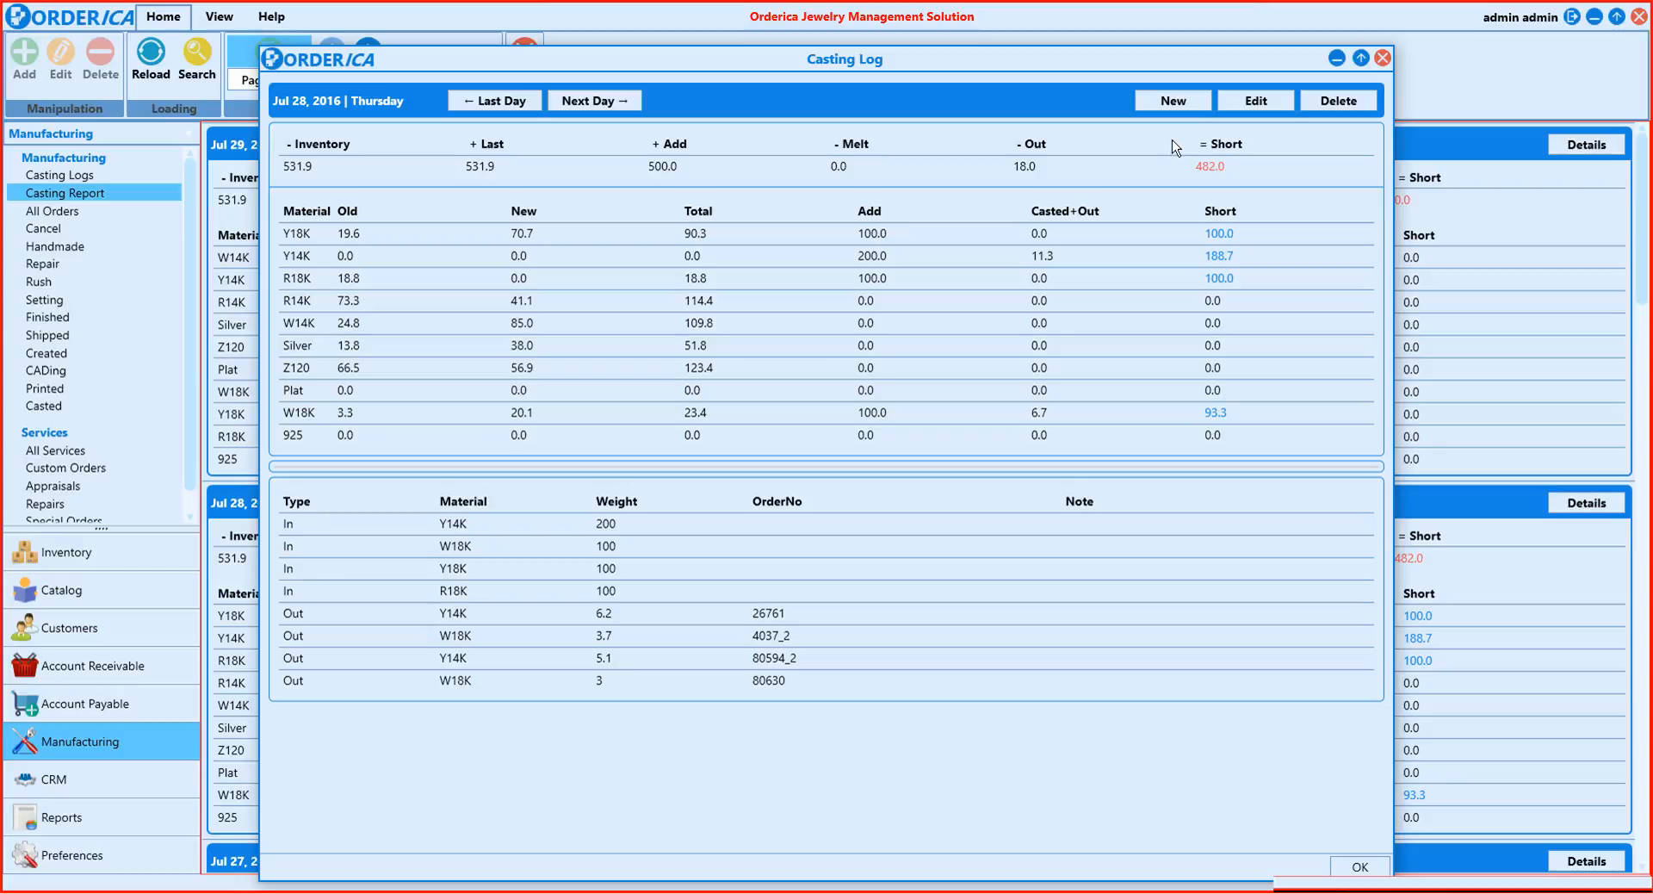
# Step: Edit the Jul 28, 2016 casting log and add a new weight line with its type set to In
pyautogui.click(1261, 102)
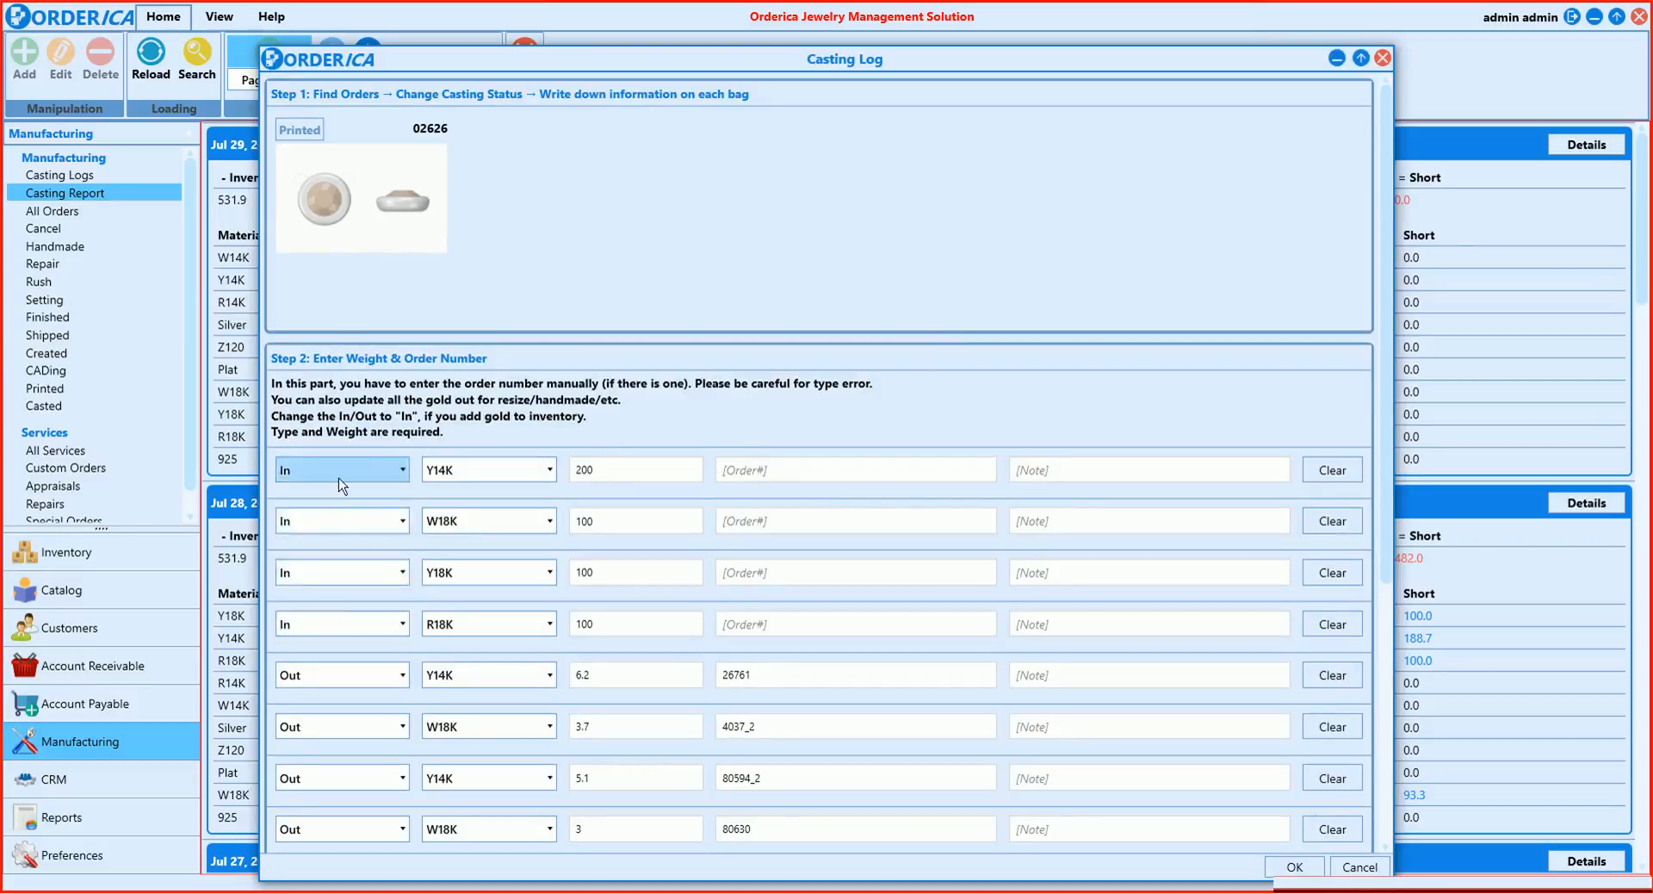
pyautogui.scroll(-1, 340, 486)
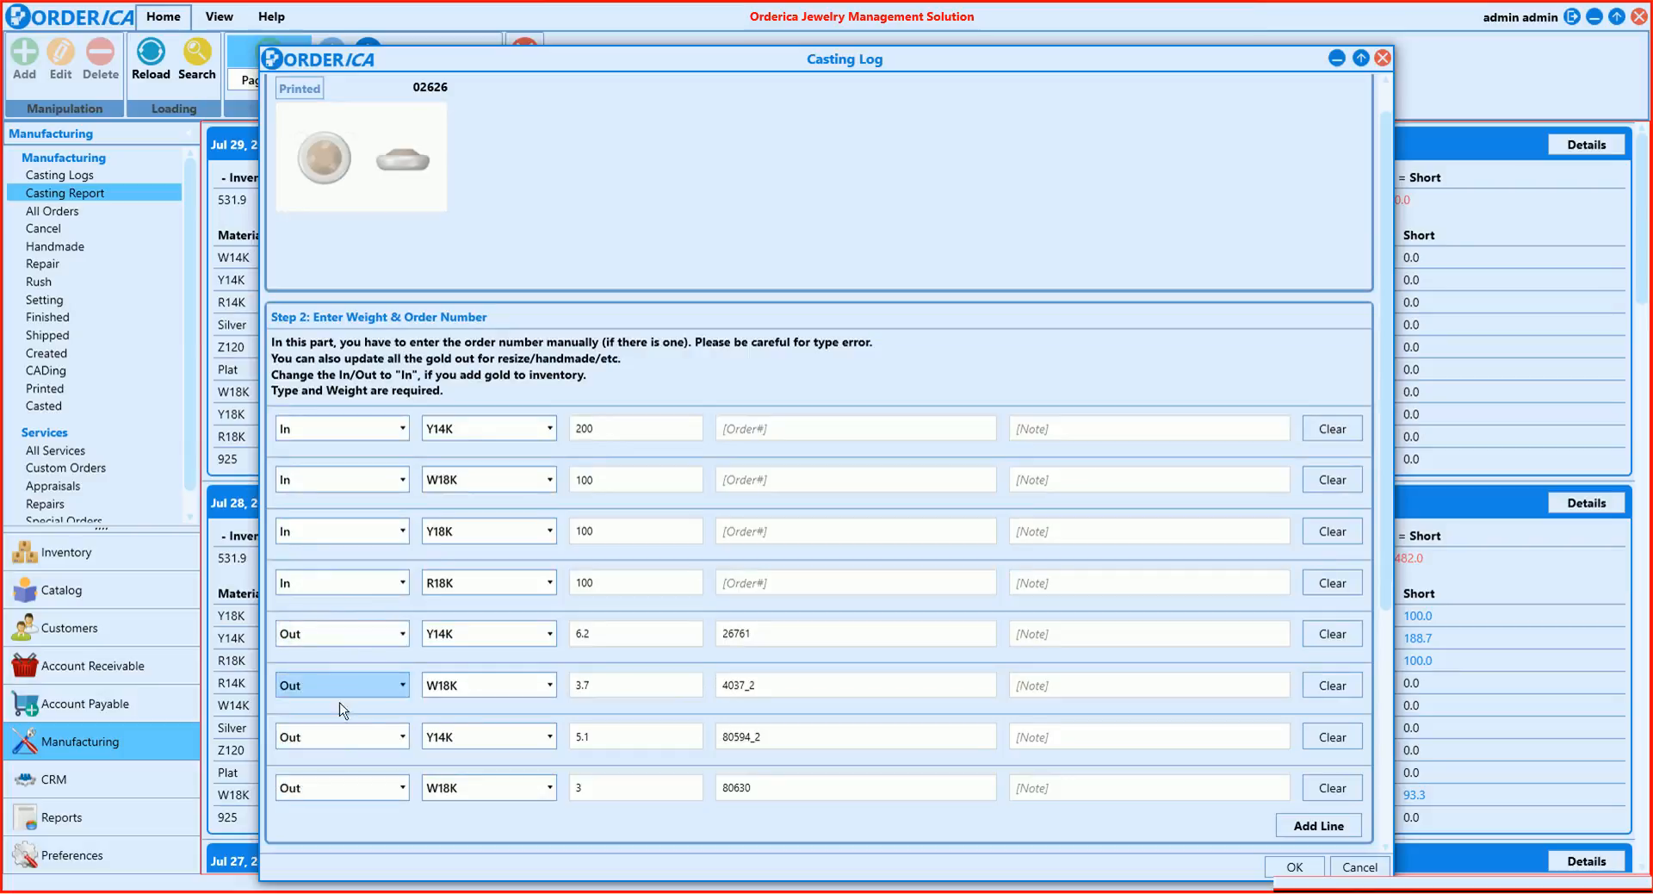
pyautogui.scroll(-1, 1048, 603)
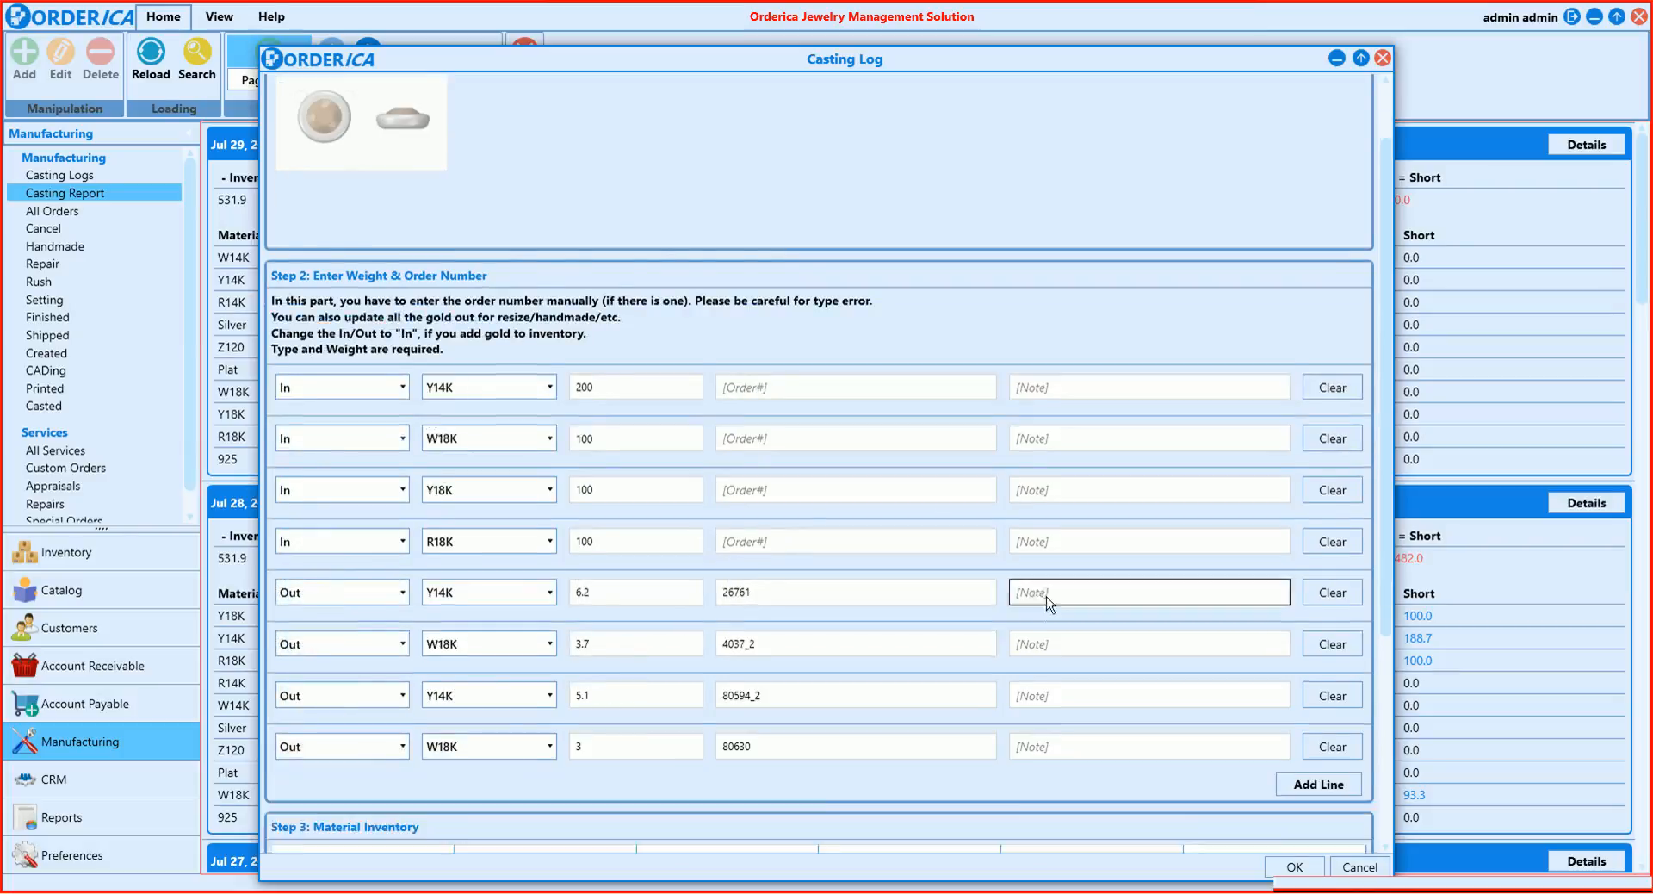
pyautogui.scroll(-1, 1048, 603)
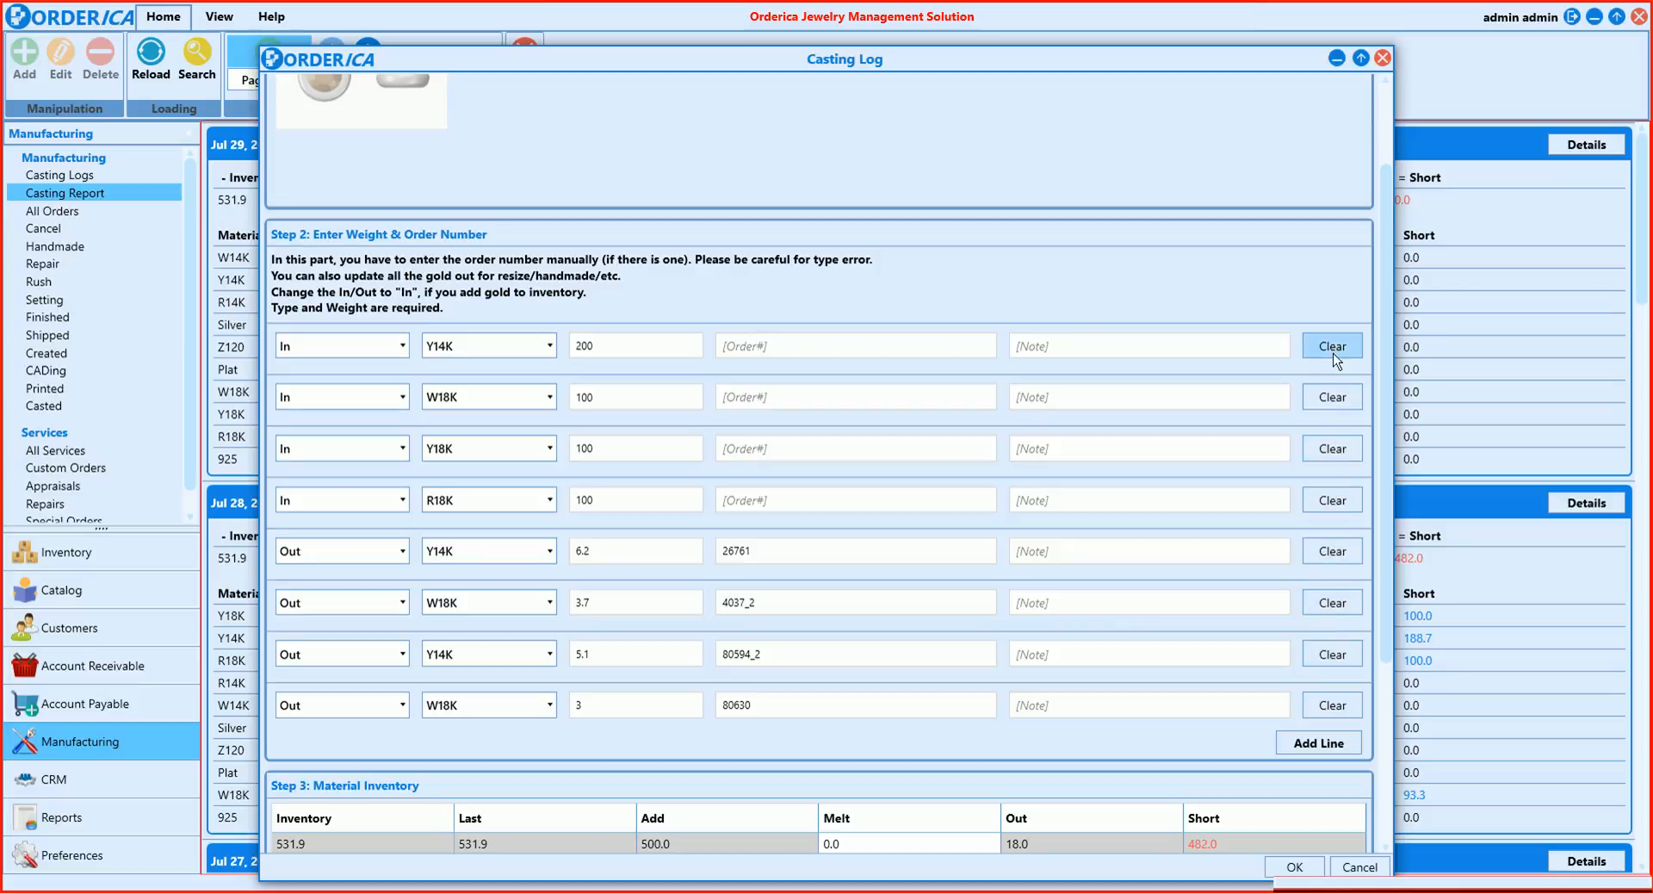
pyautogui.scroll(-2, 1221, 744)
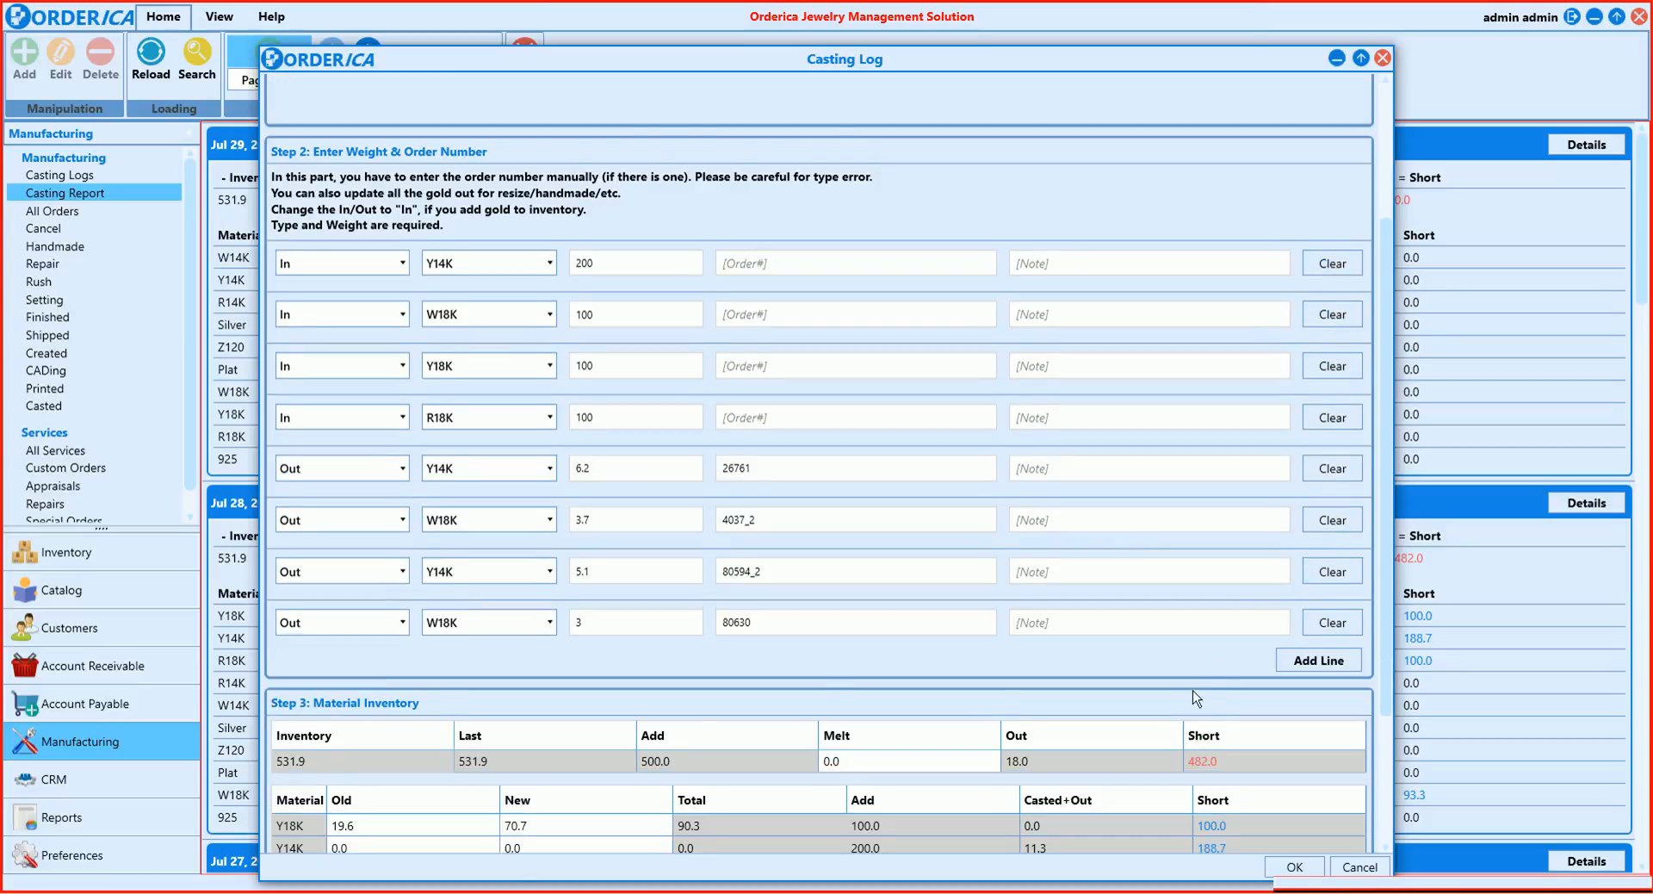
pyautogui.click(1291, 661)
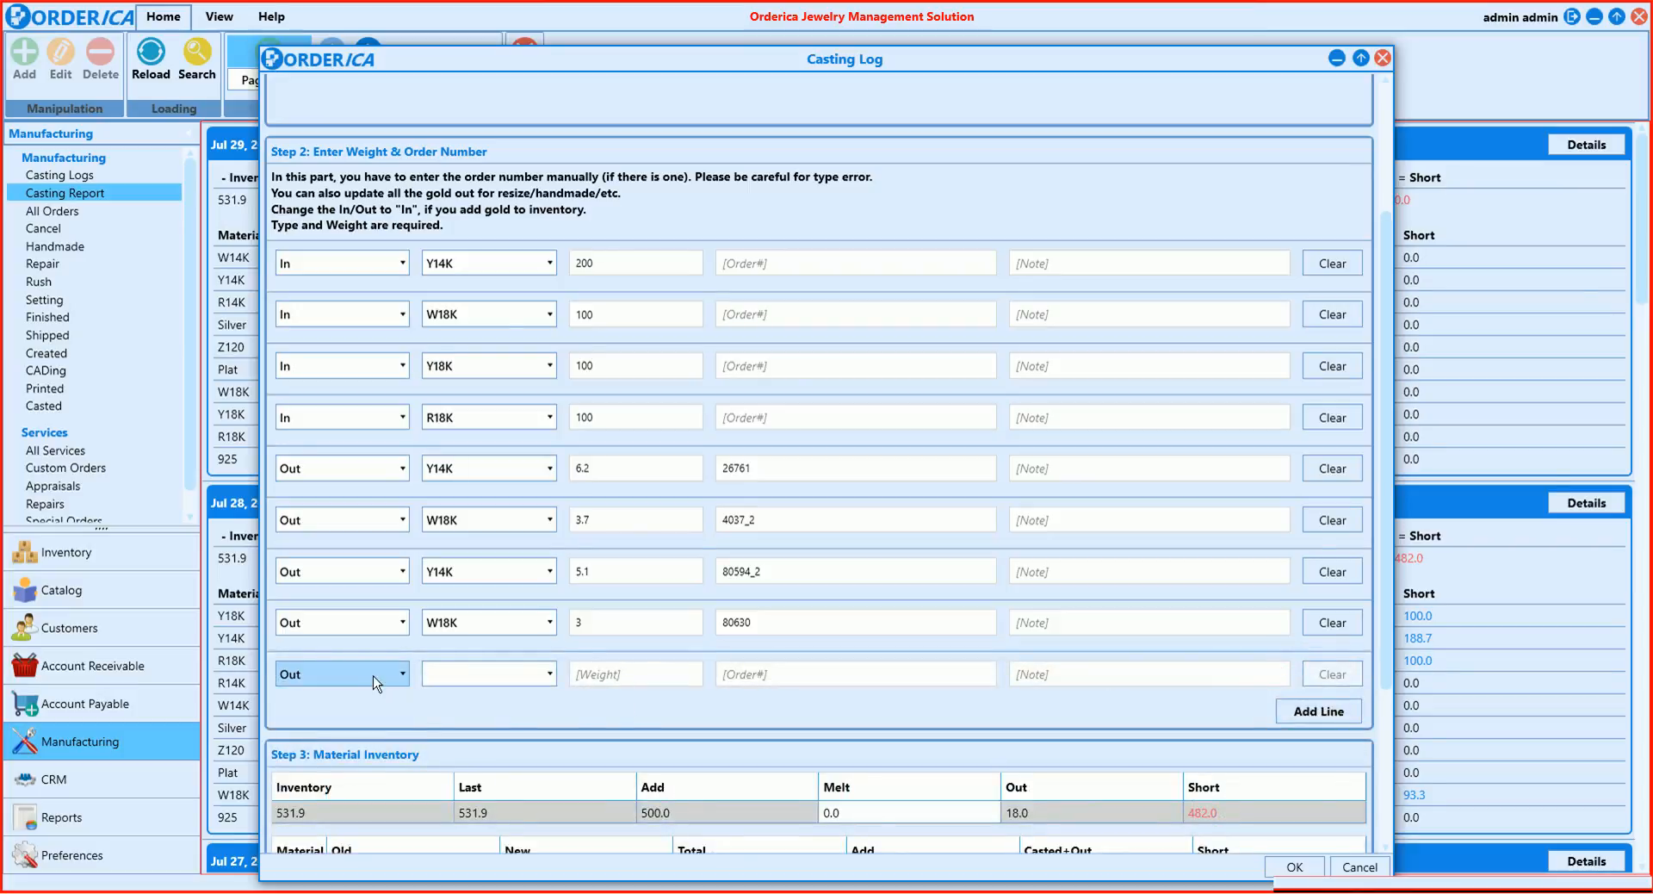
pyautogui.click(376, 677)
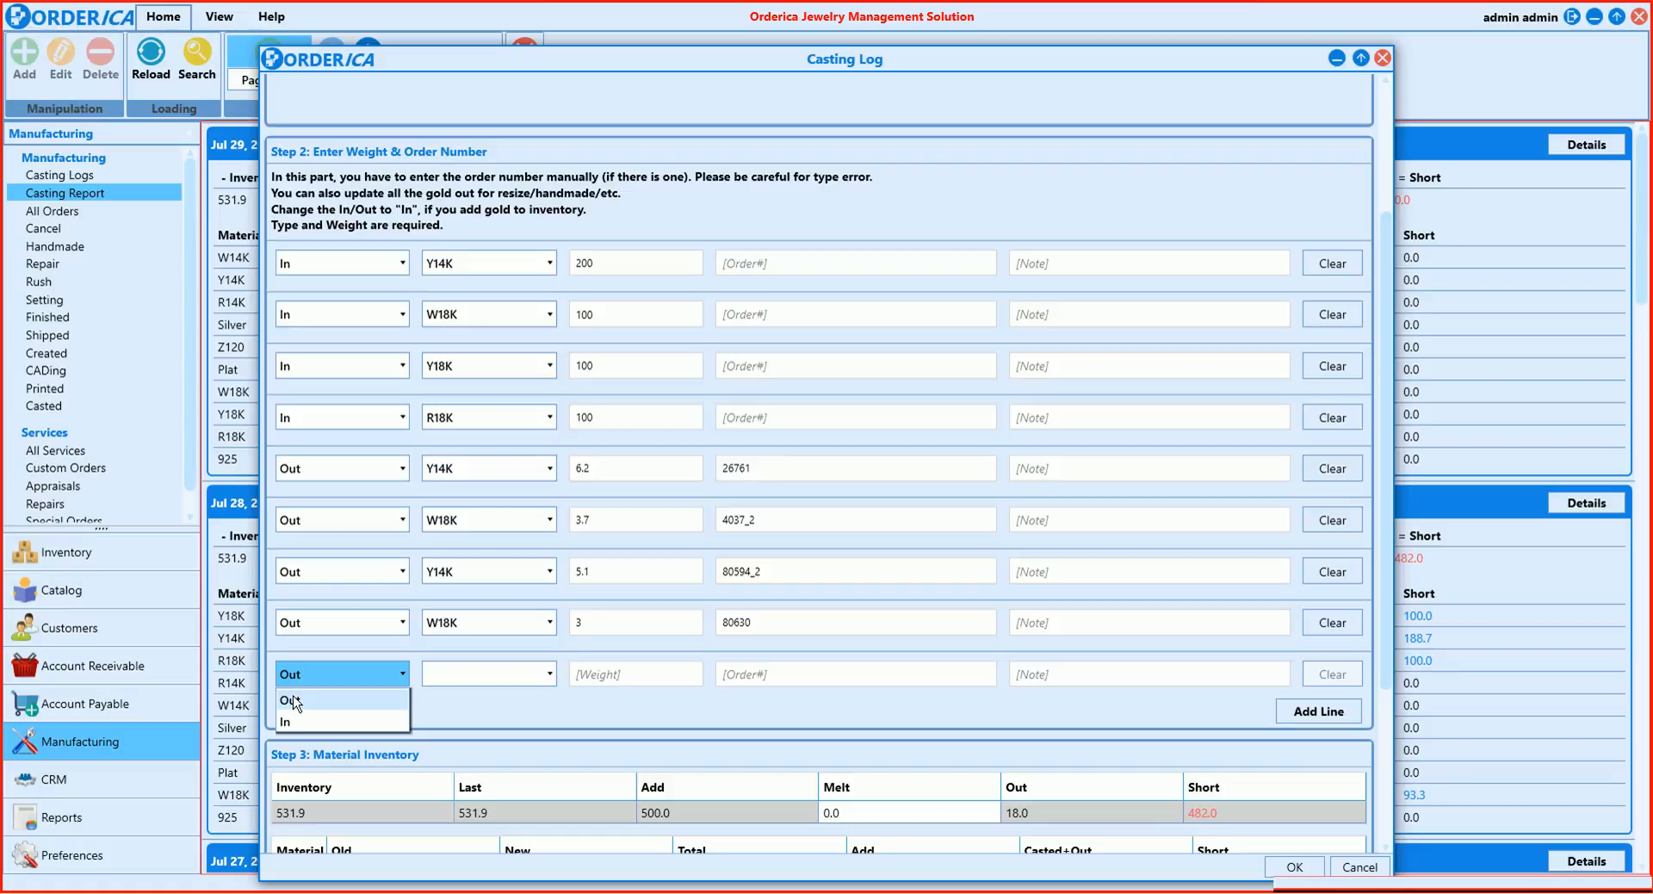
pyautogui.click(313, 722)
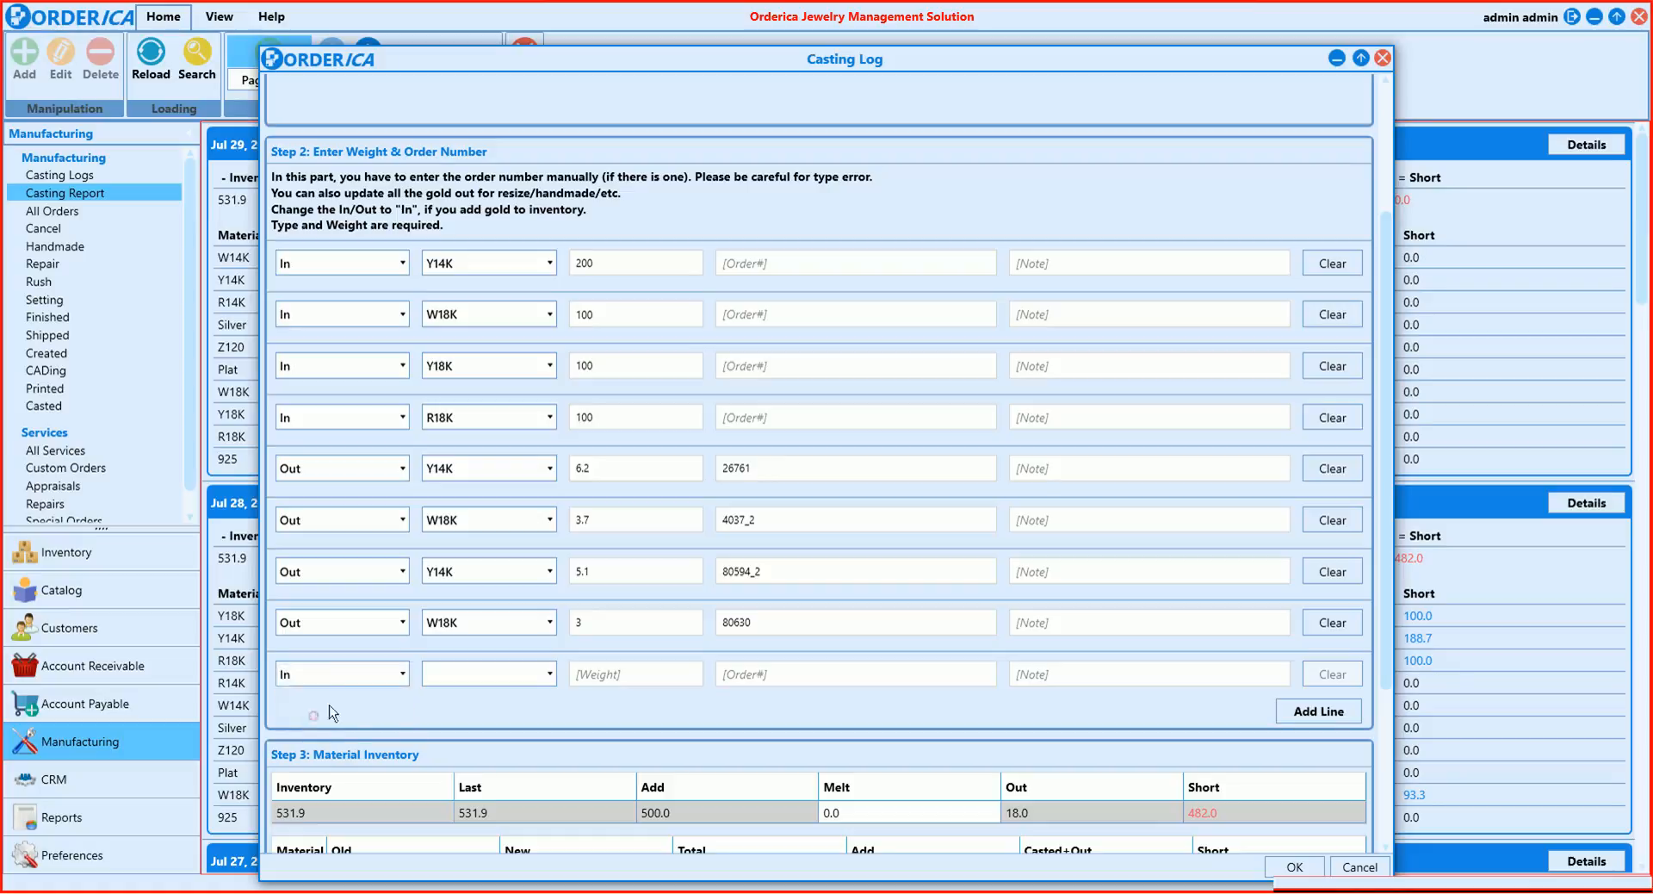
# Step: Set the new line's material to Gold and its weight to 5, leave order number and note empty, and save the log
pyautogui.click(467, 678)
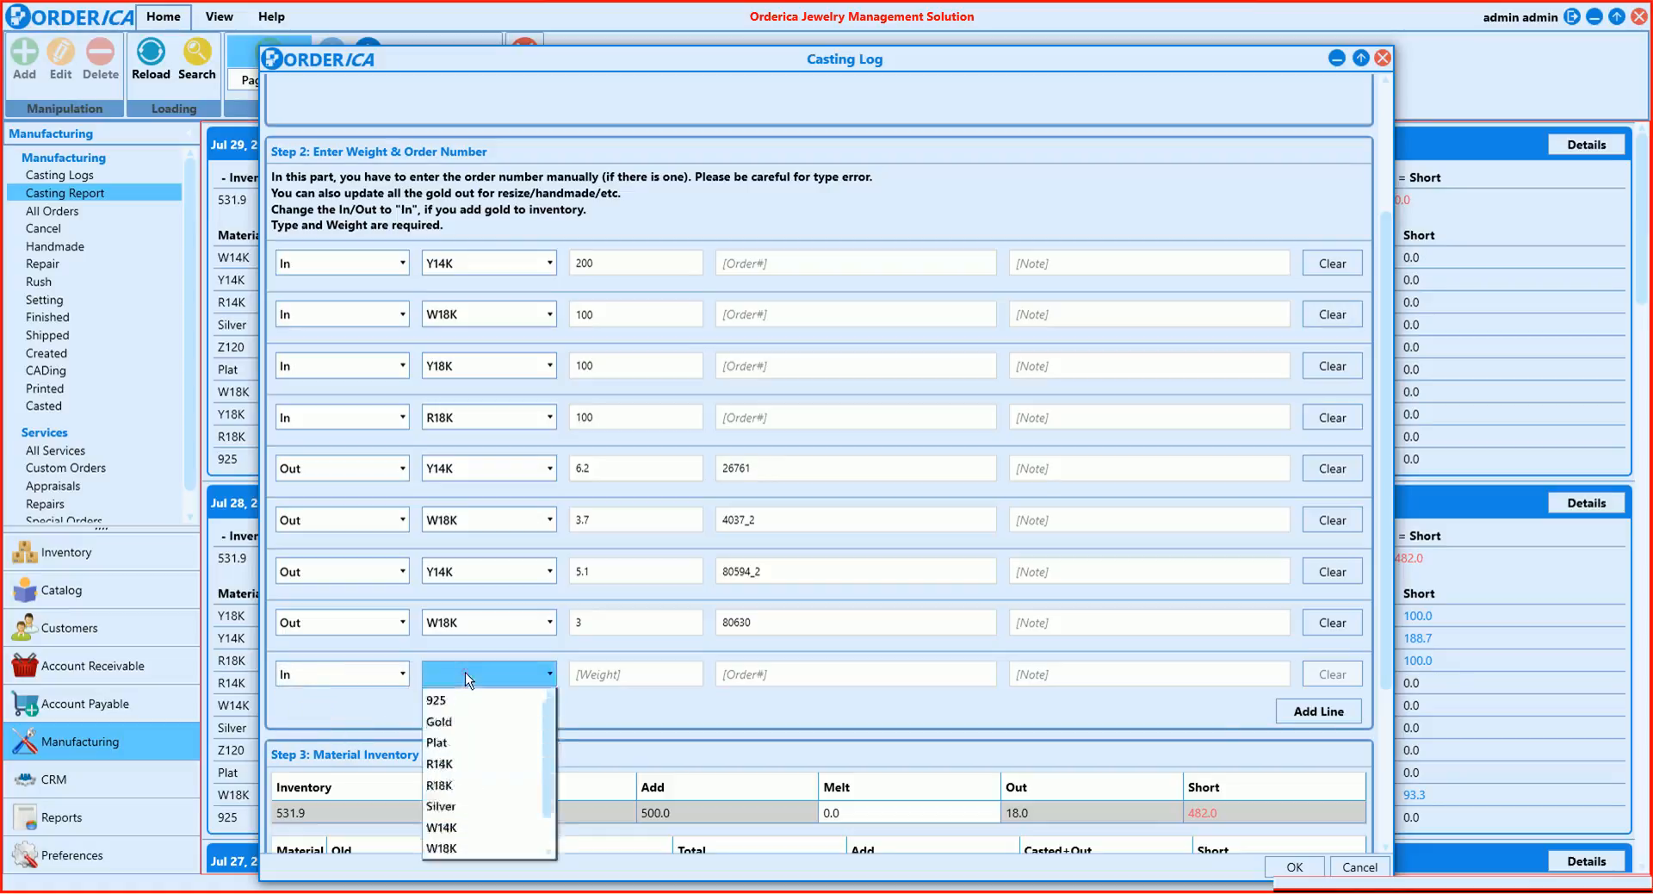
pyautogui.click(462, 721)
pyautogui.click(624, 674)
pyautogui.write('5')
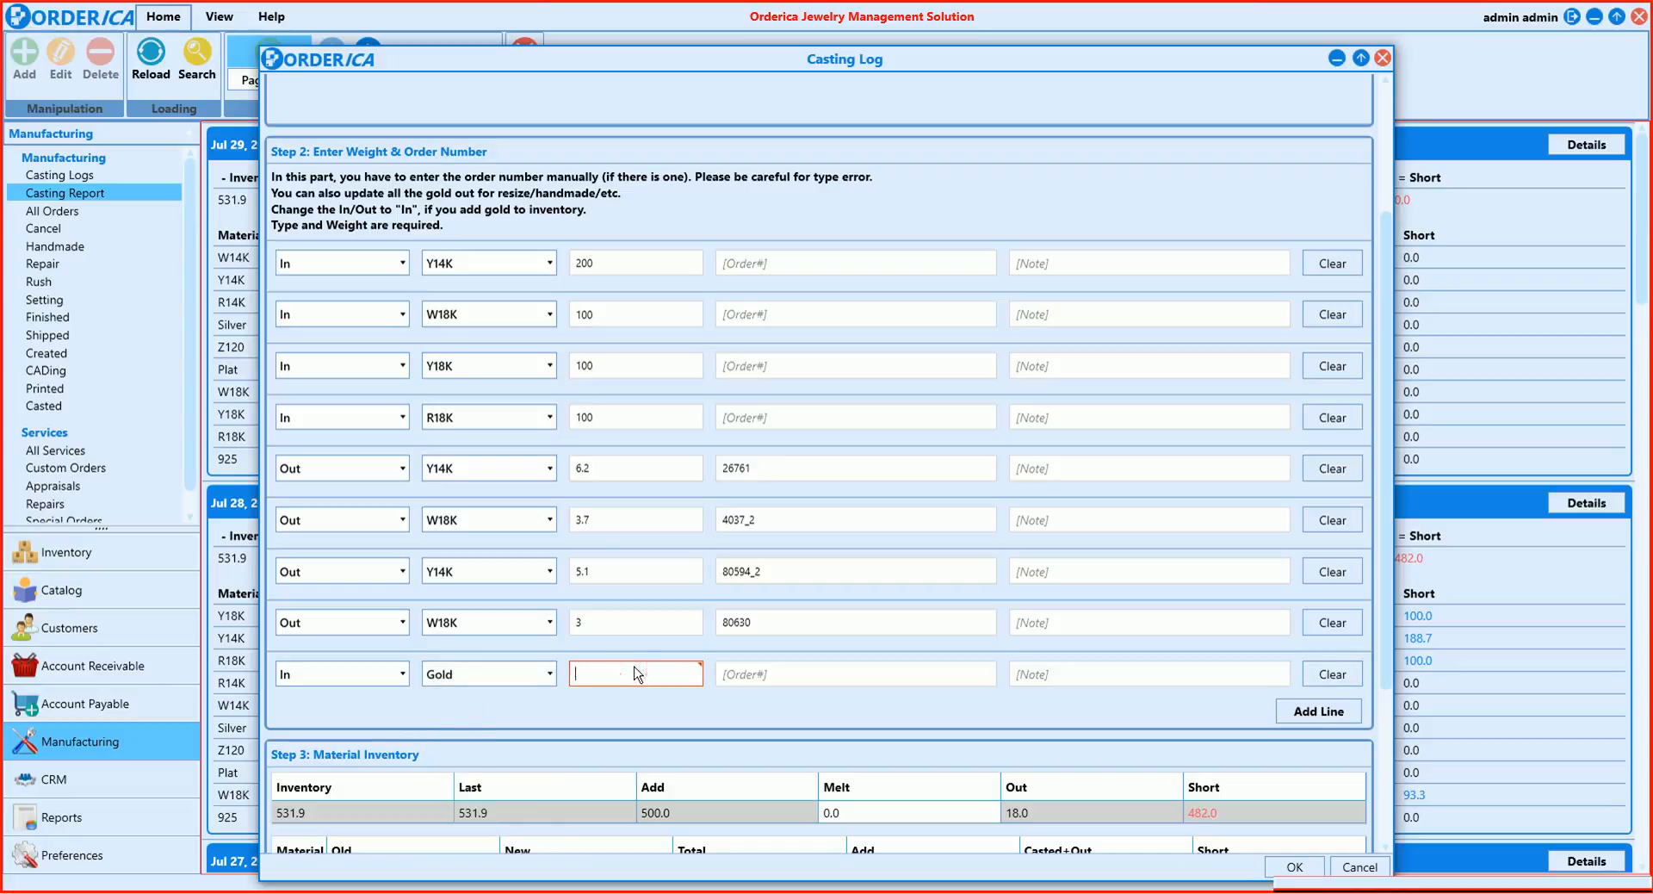
pyautogui.click(775, 677)
pyautogui.click(1052, 676)
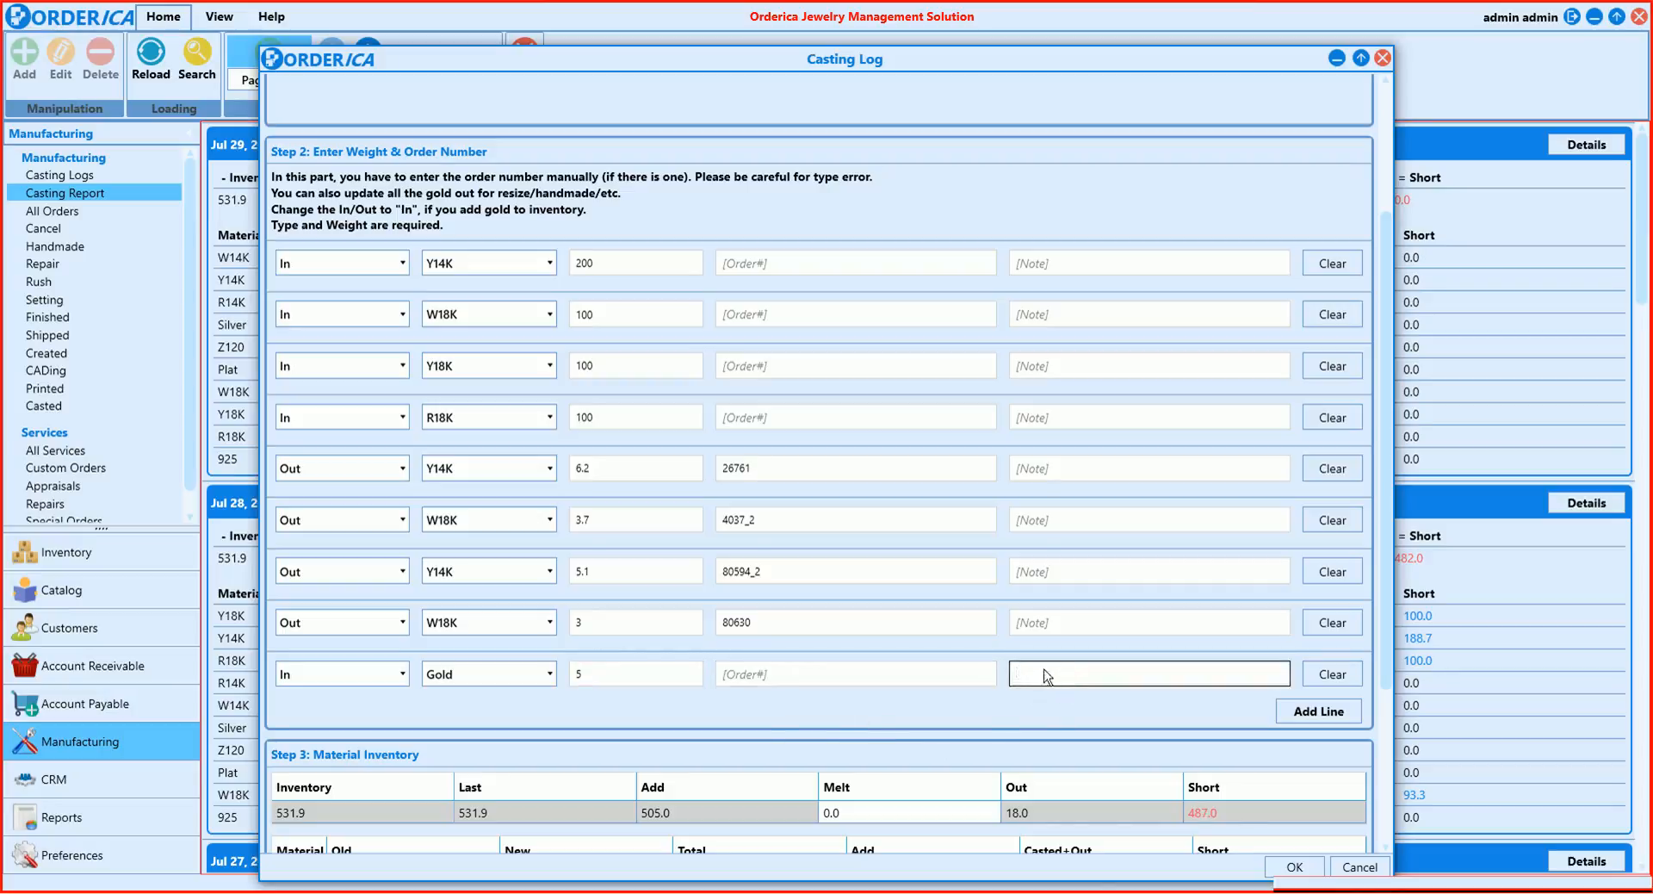
pyautogui.scroll(-2, 1003, 689)
pyautogui.scroll(-4, 1004, 691)
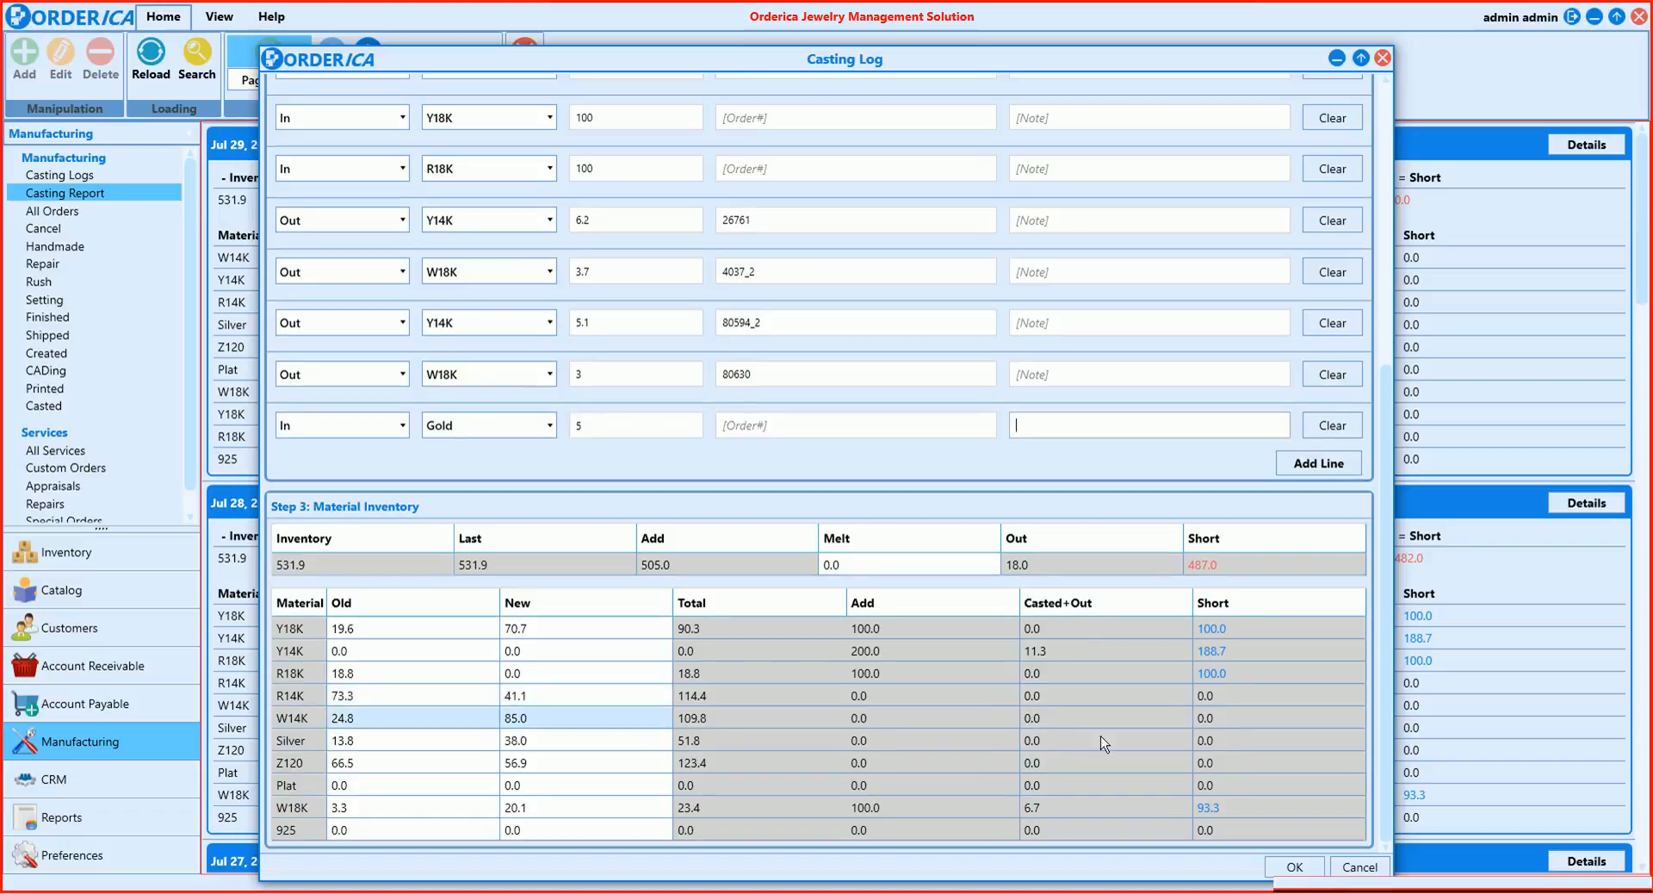
pyautogui.click(1298, 866)
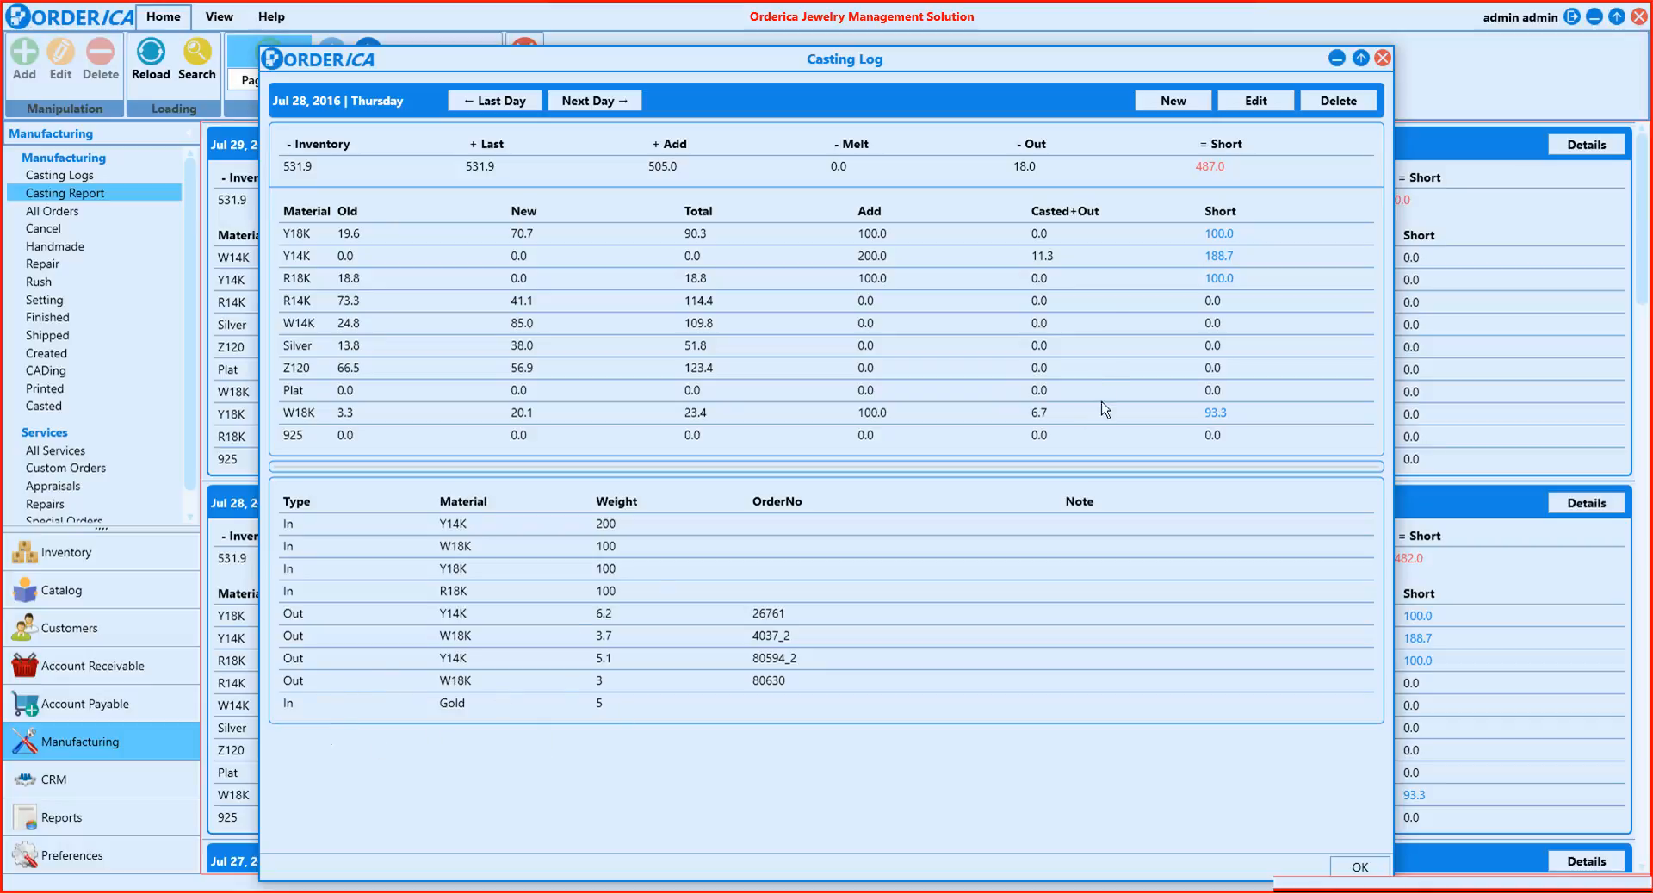
pyautogui.click(1175, 100)
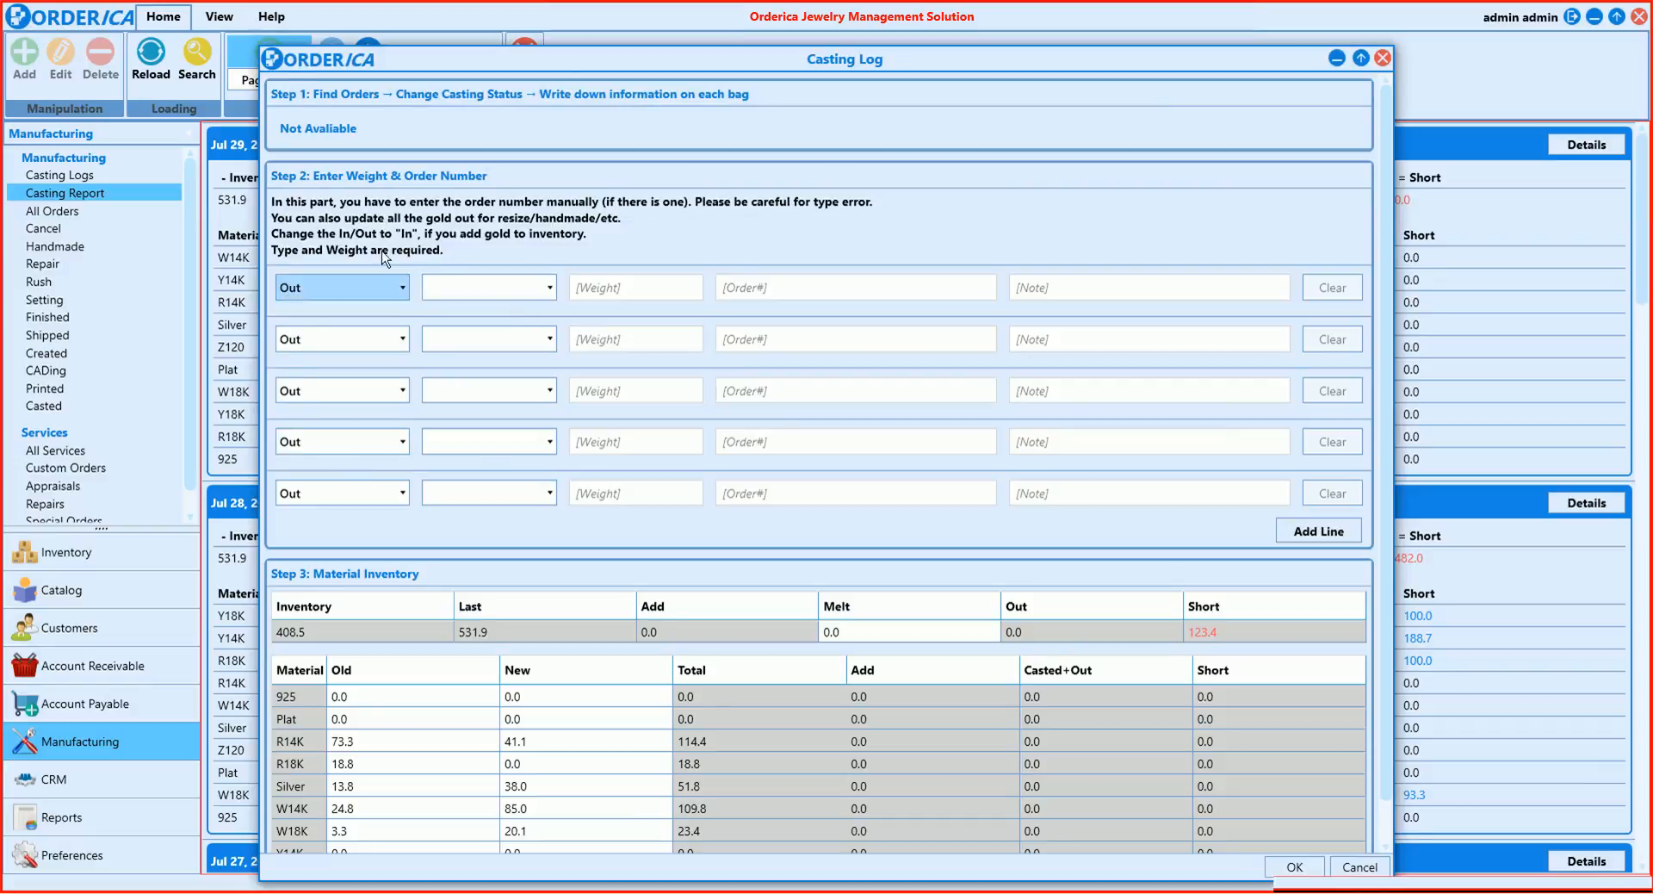
pyautogui.scroll(-1, 874, 621)
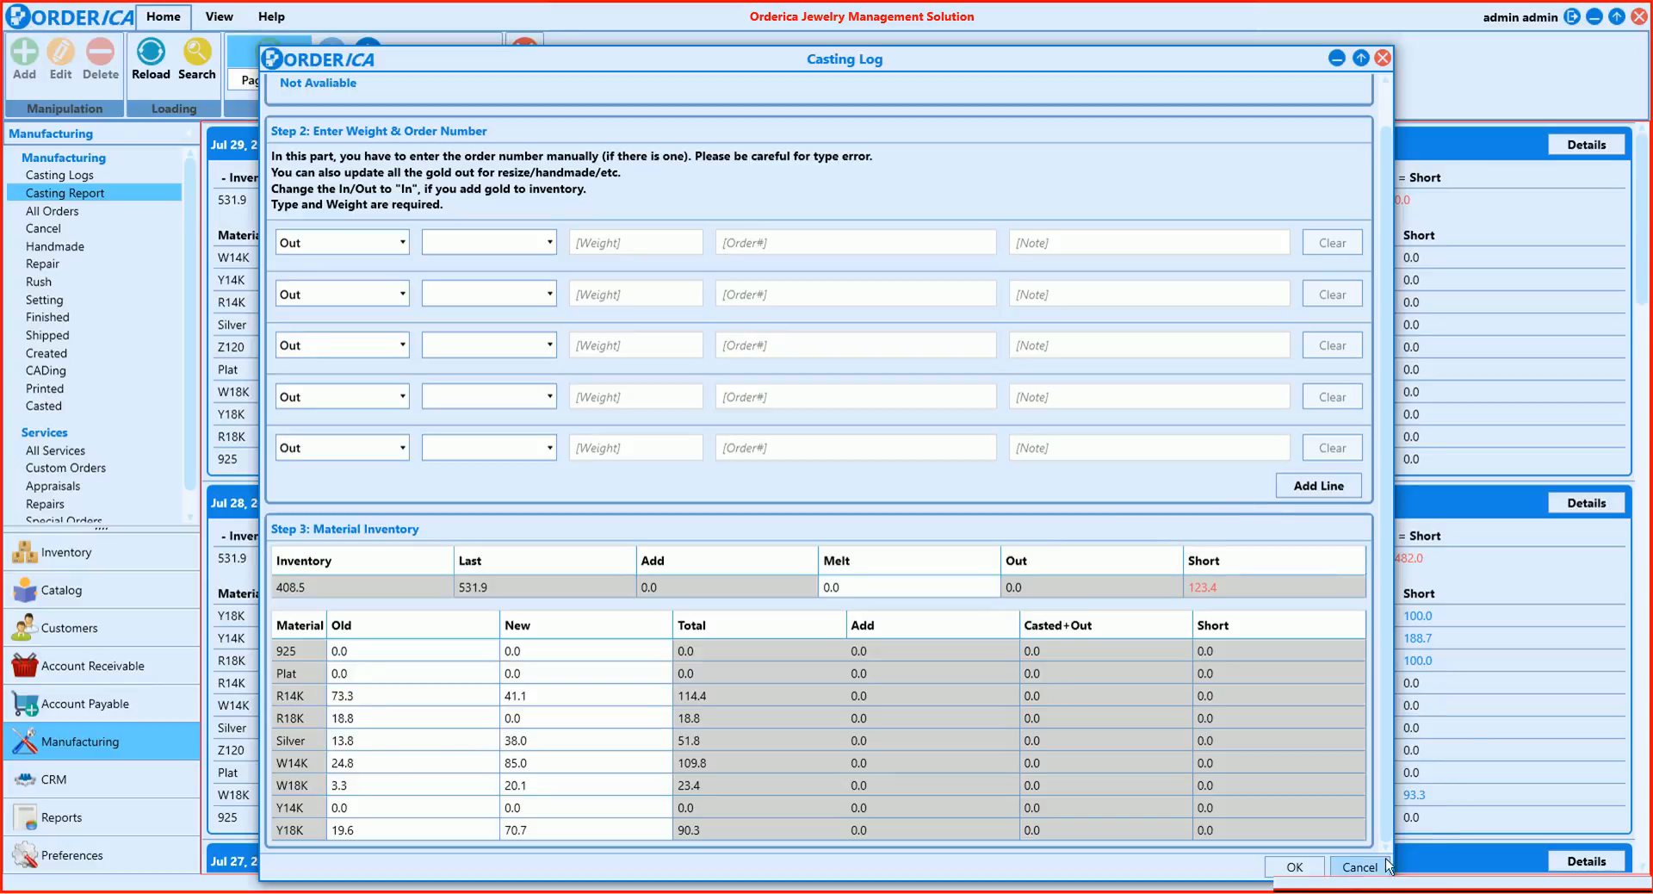
pyautogui.click(1360, 867)
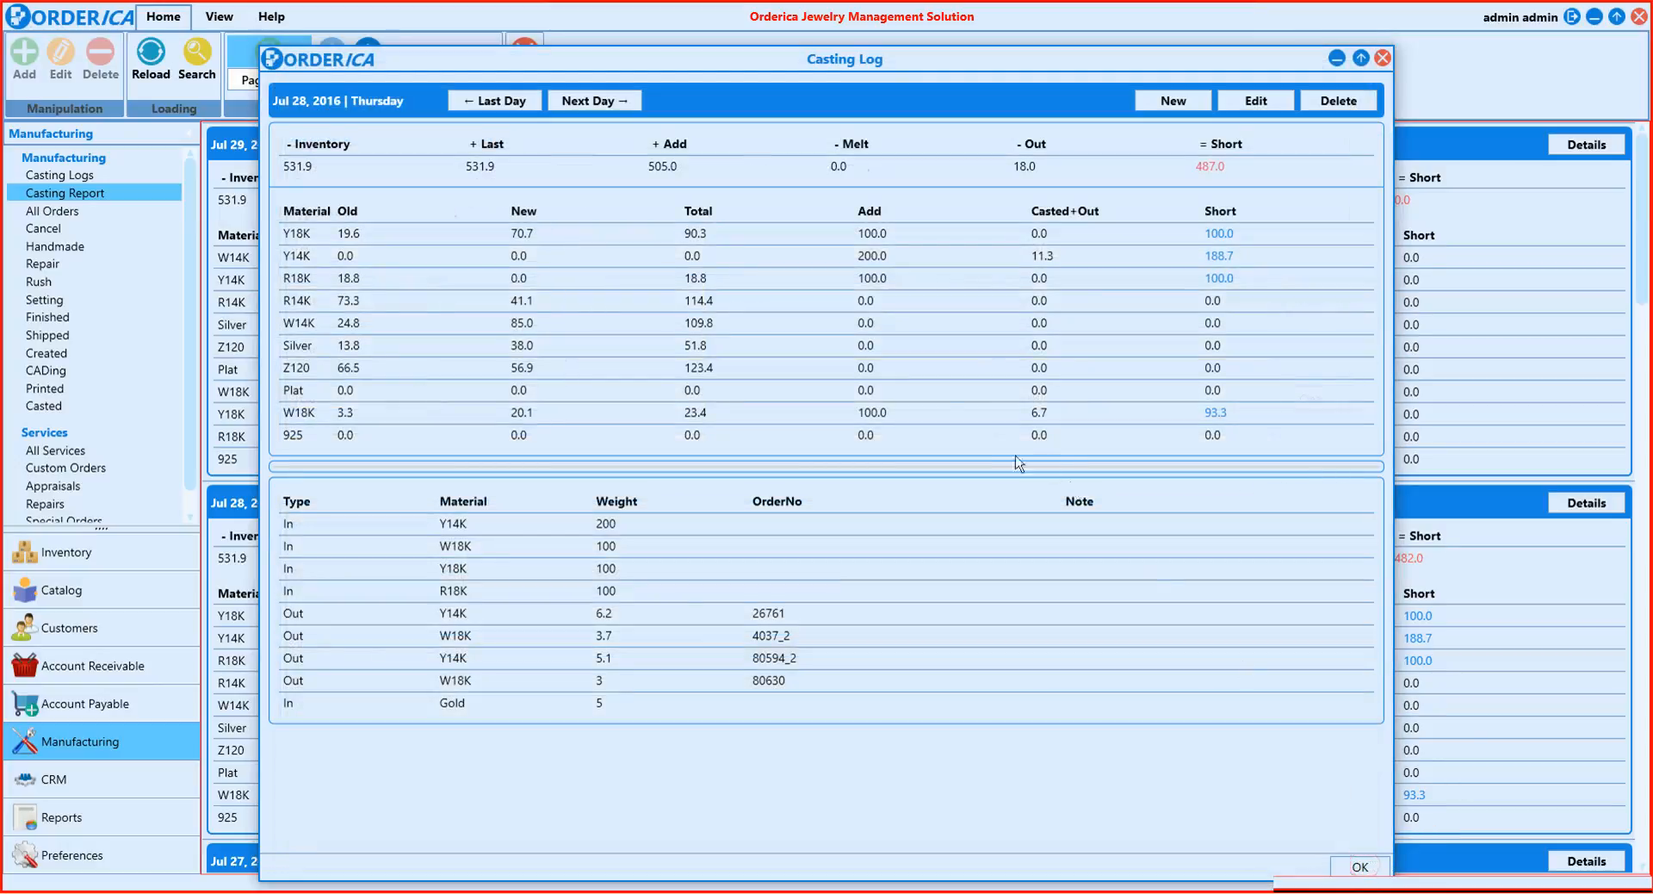
# Step: Close the casting log, start a new order in All Orders, and assign the second customer from an unfiltered customer search
pyautogui.click(1382, 57)
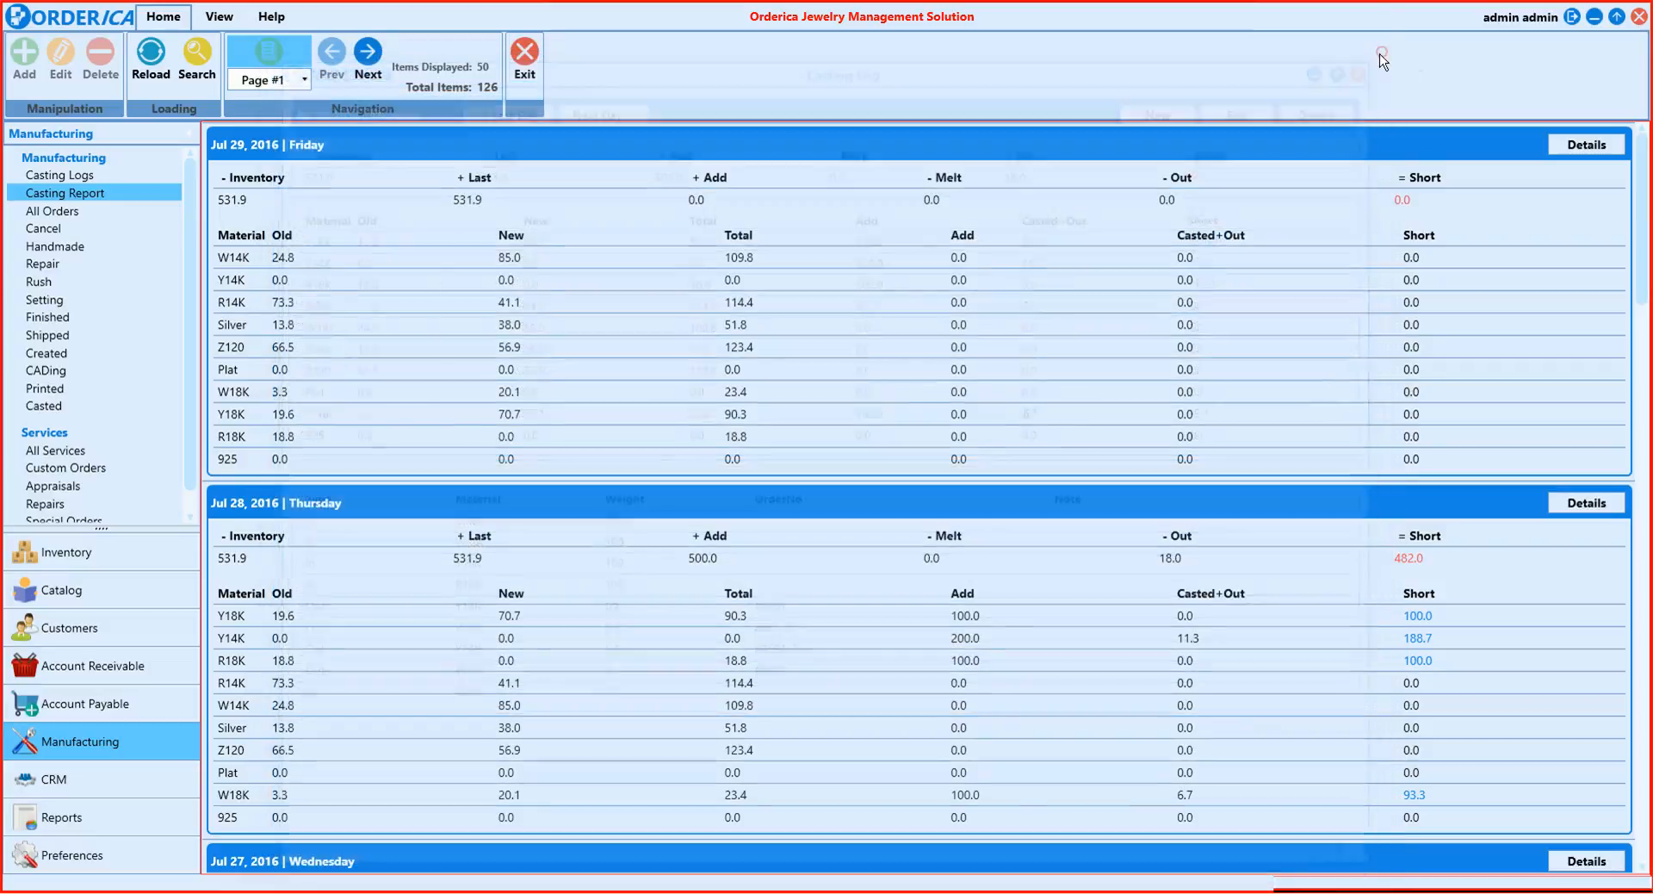
pyautogui.click(41, 214)
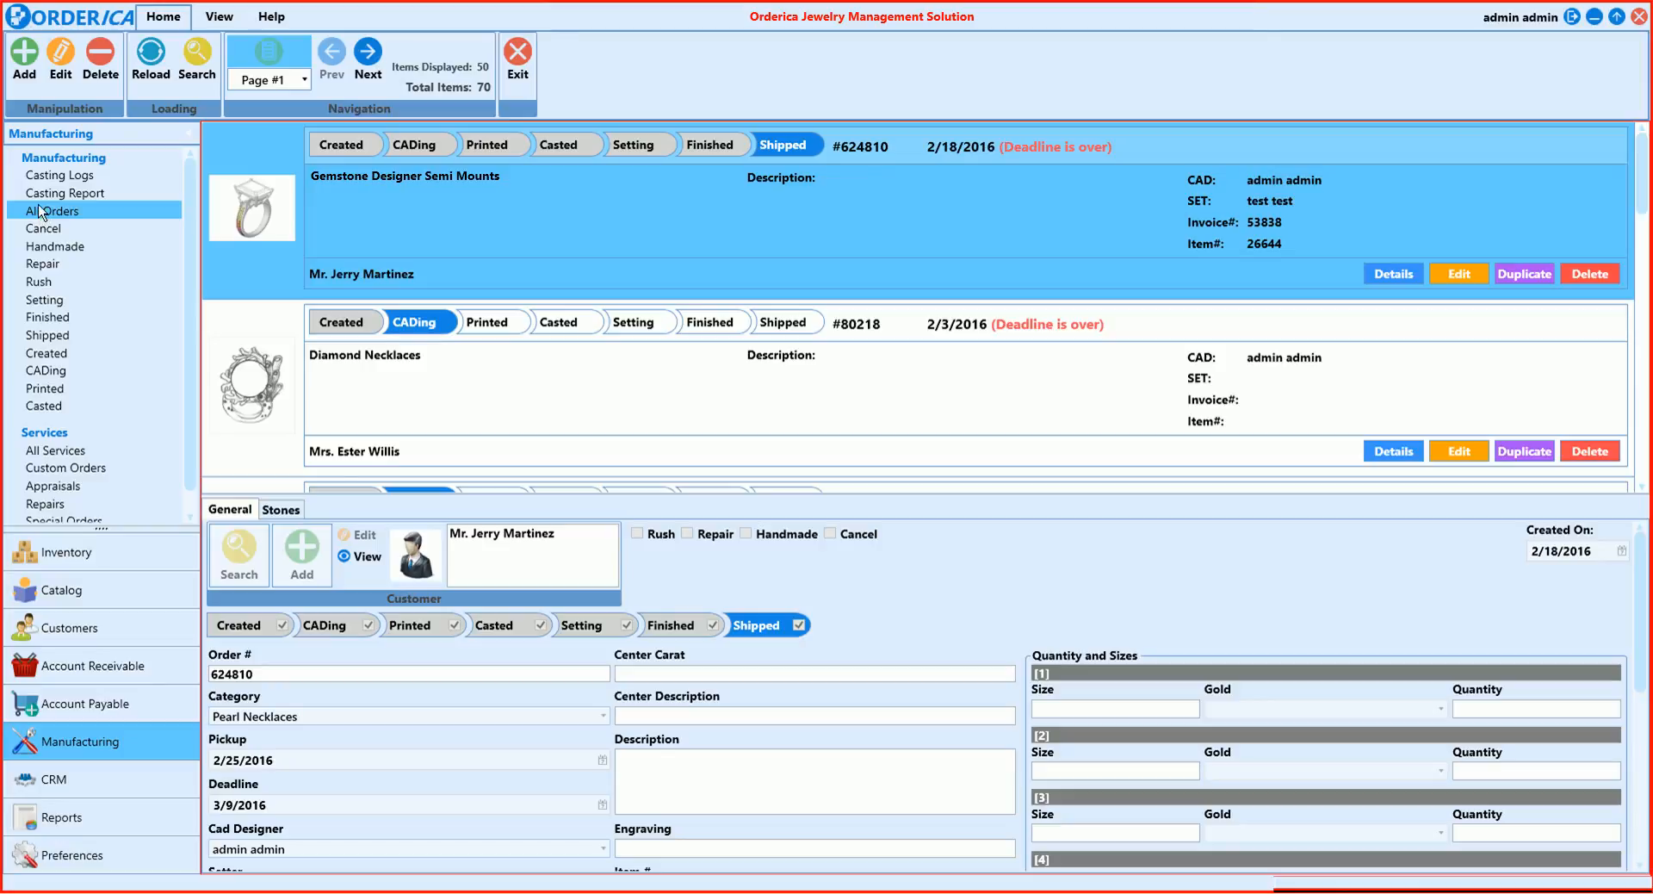
pyautogui.click(21, 67)
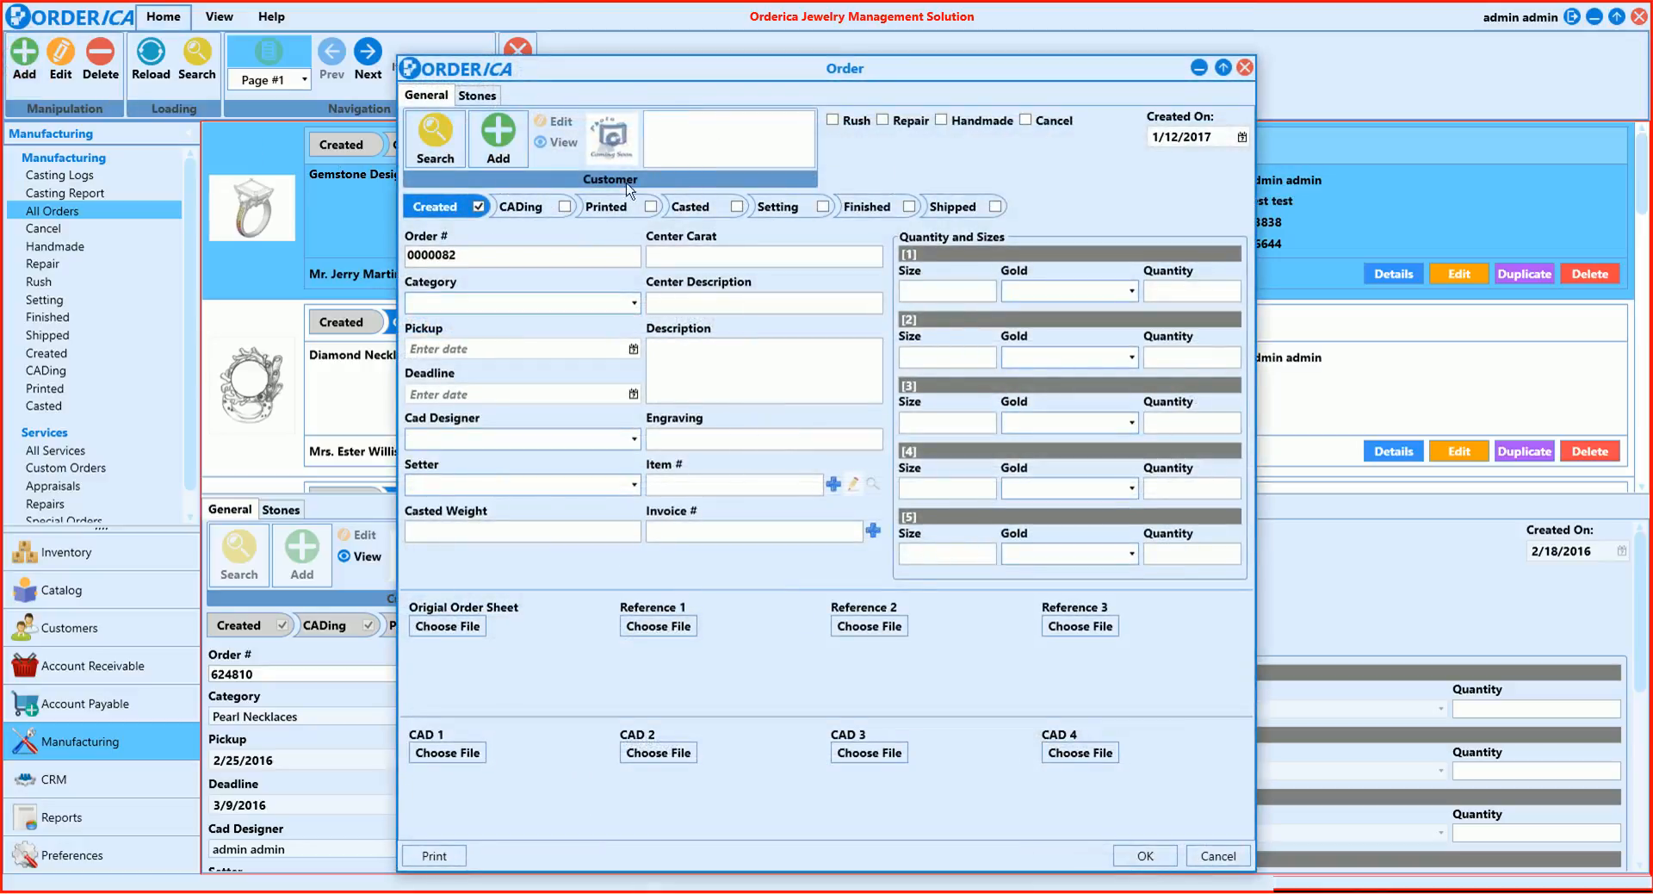
pyautogui.click(438, 155)
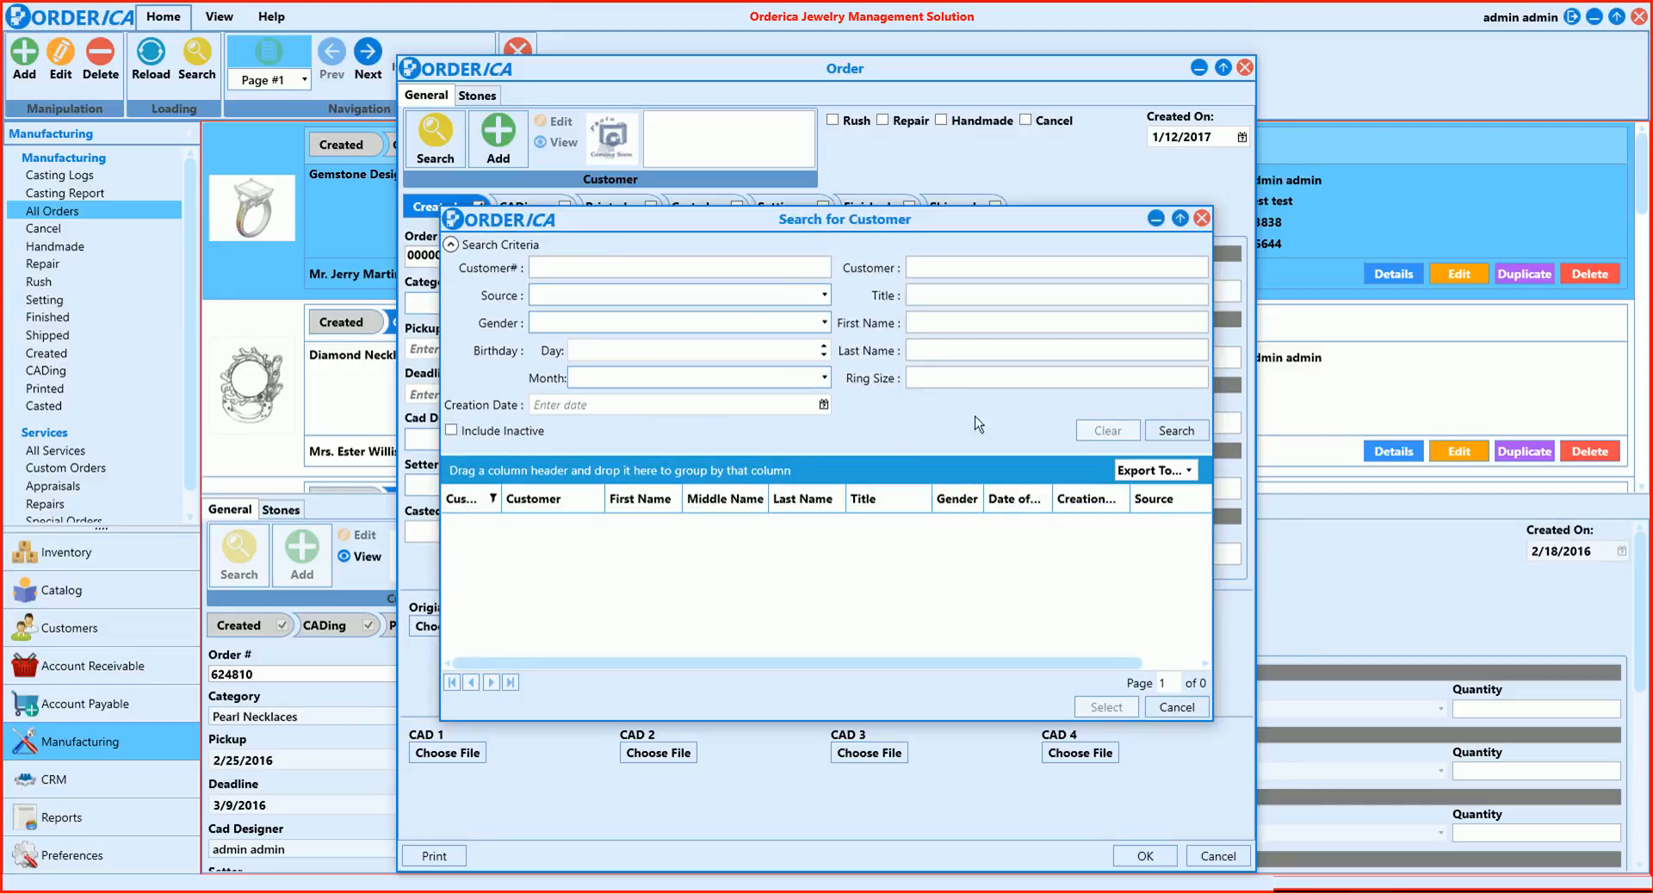
pyautogui.click(1184, 432)
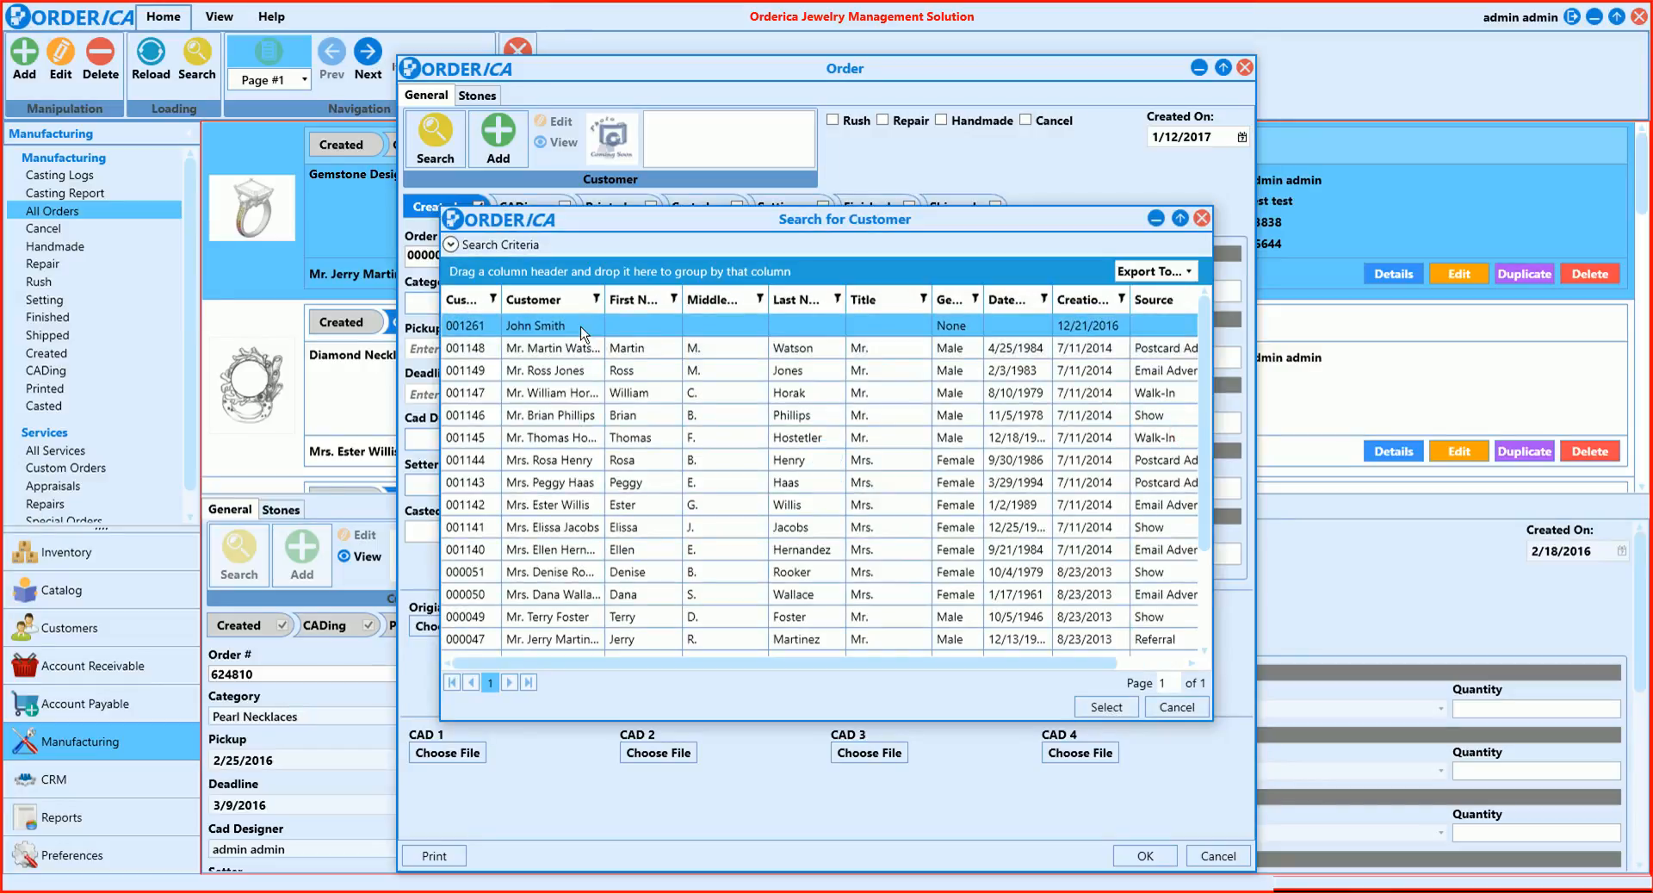
pyautogui.doubleClick(582, 344)
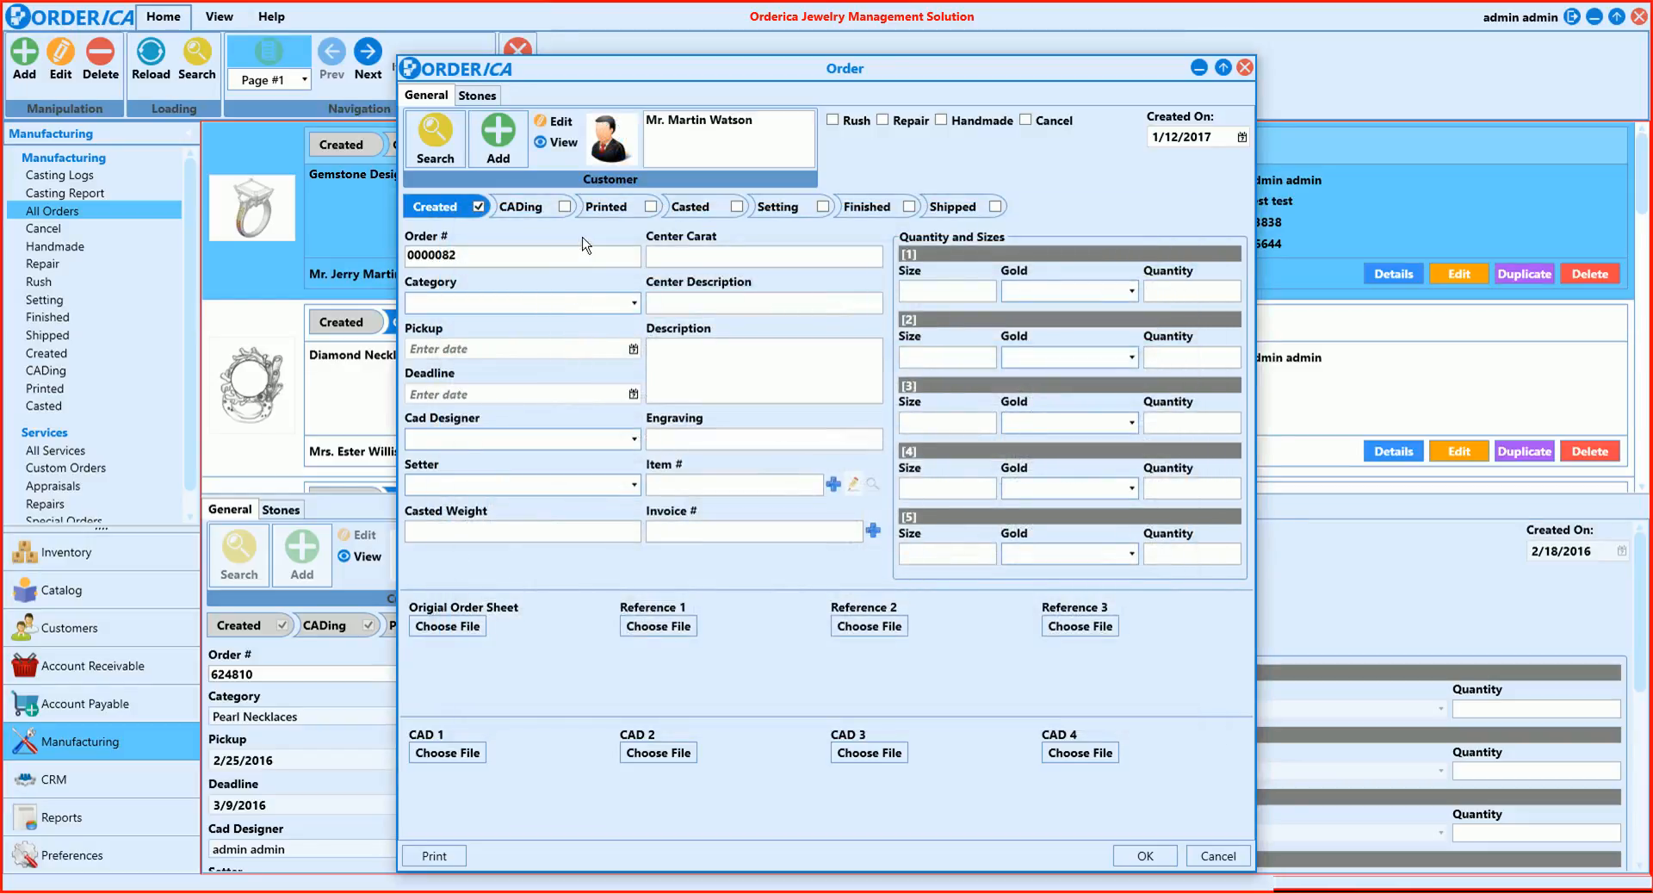
pyautogui.click(497, 146)
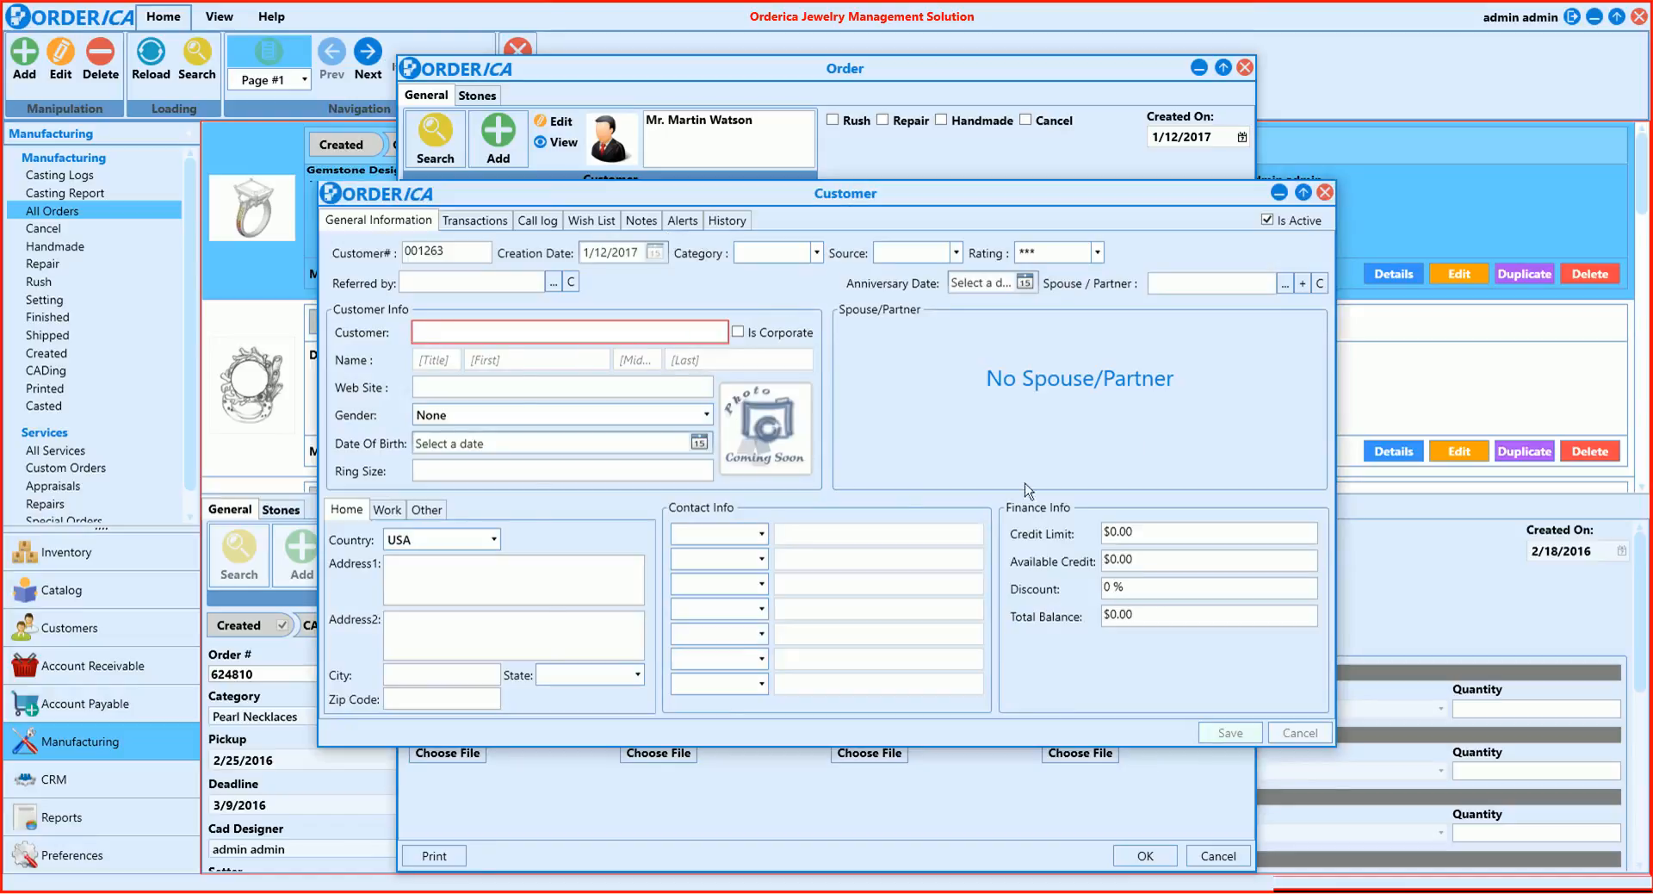
pyautogui.click(1324, 192)
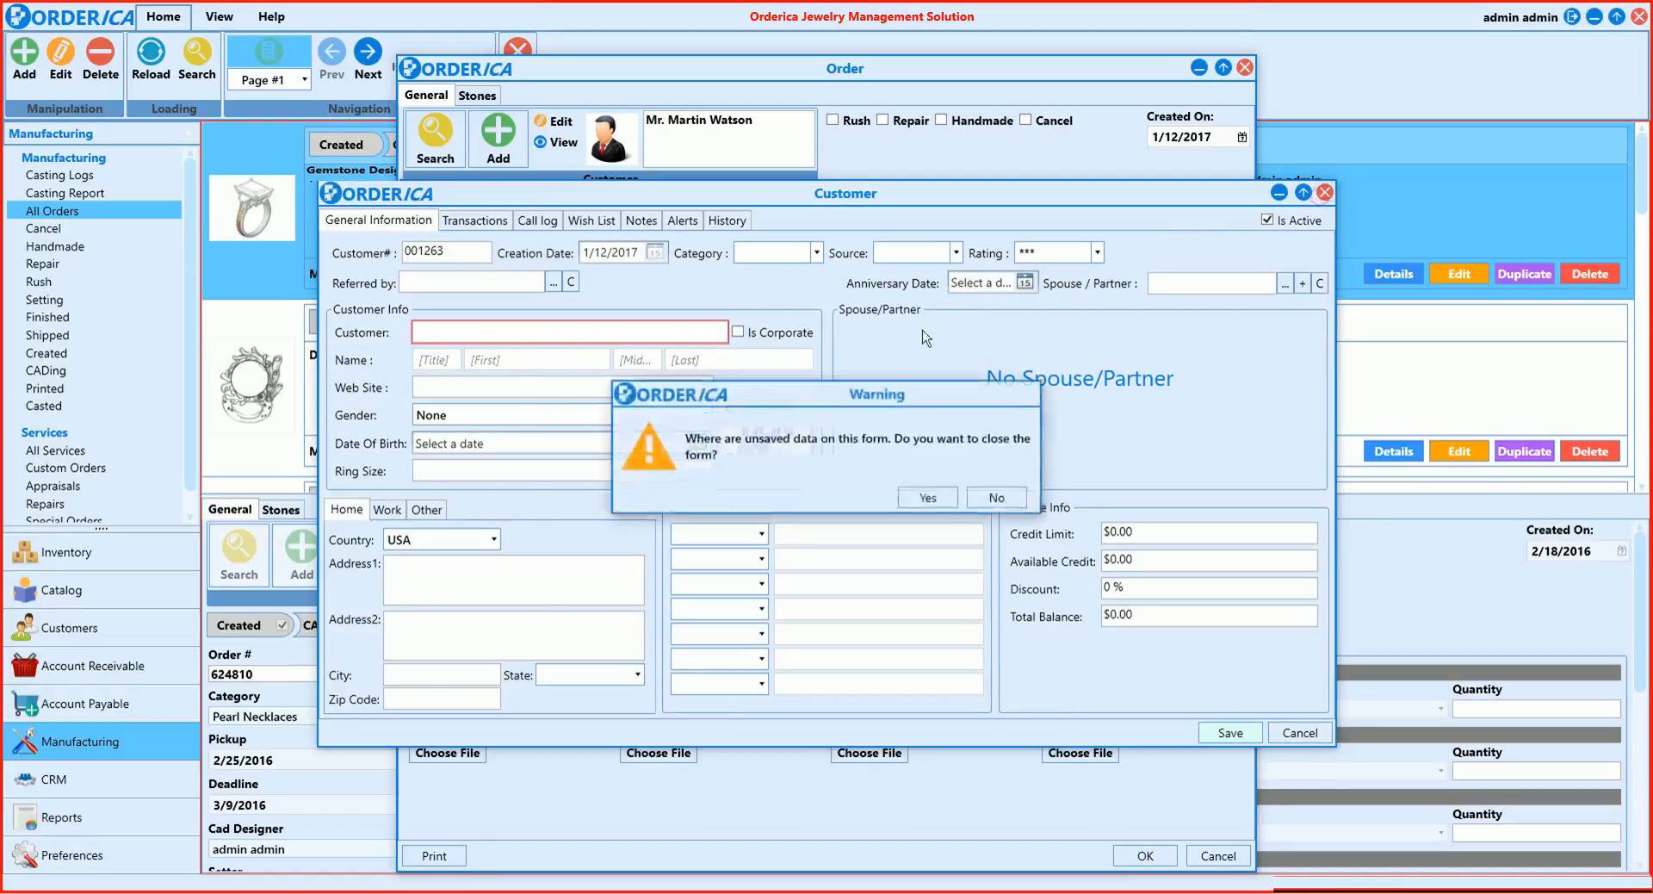
pyautogui.click(927, 497)
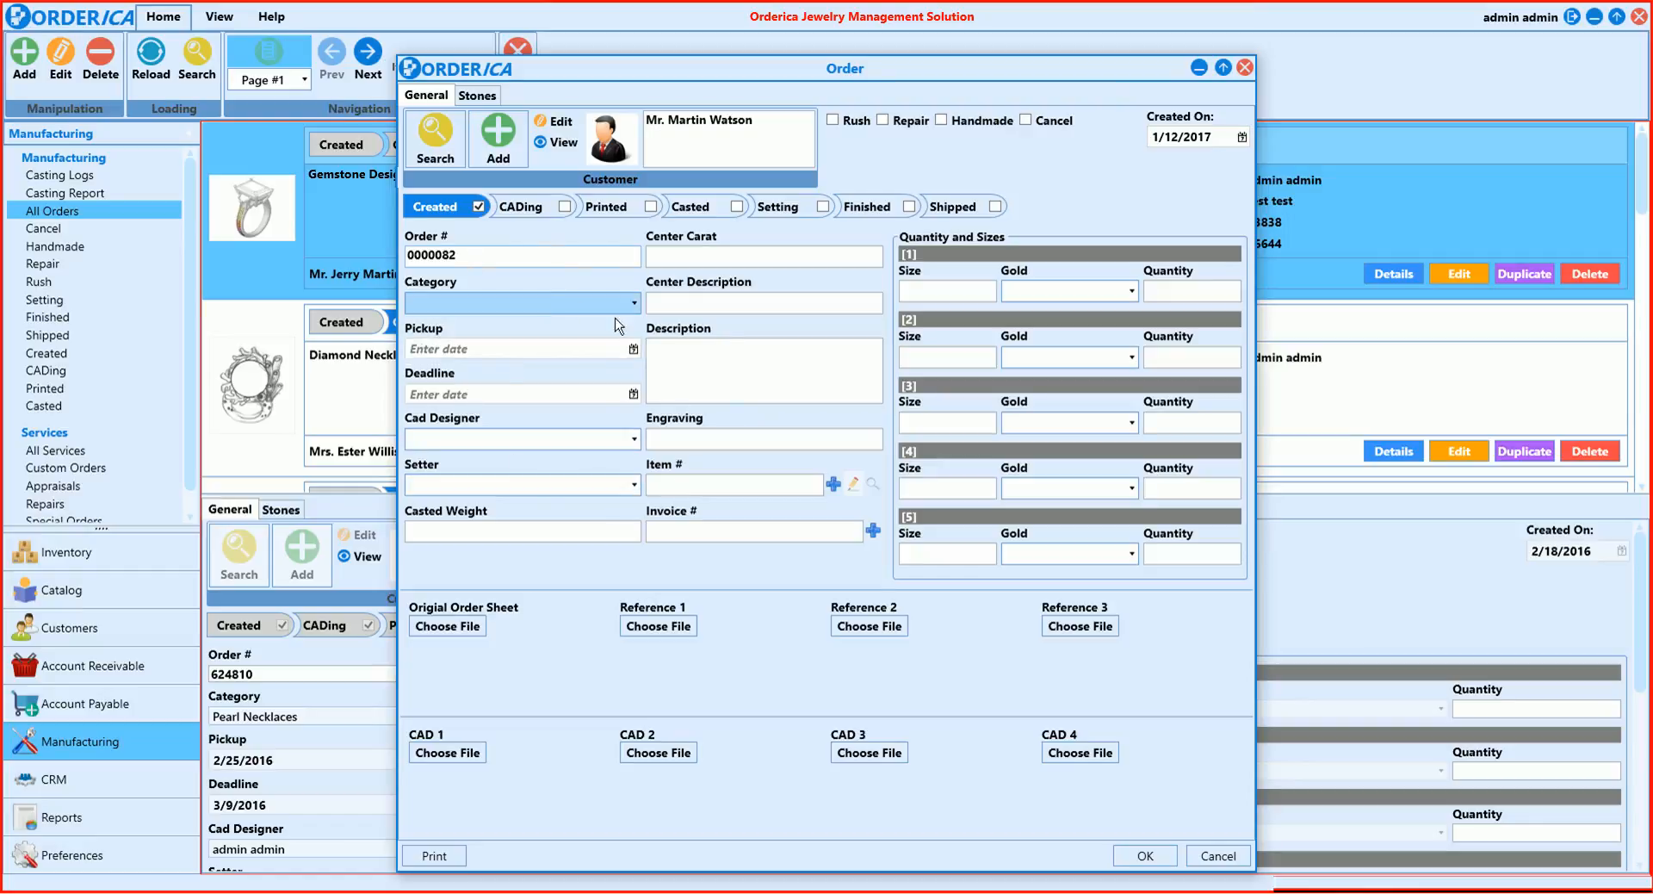
# Step: Set the new order's category to Bands and its pickup date to 1/16/2017
pyautogui.click(539, 307)
pyautogui.click(579, 353)
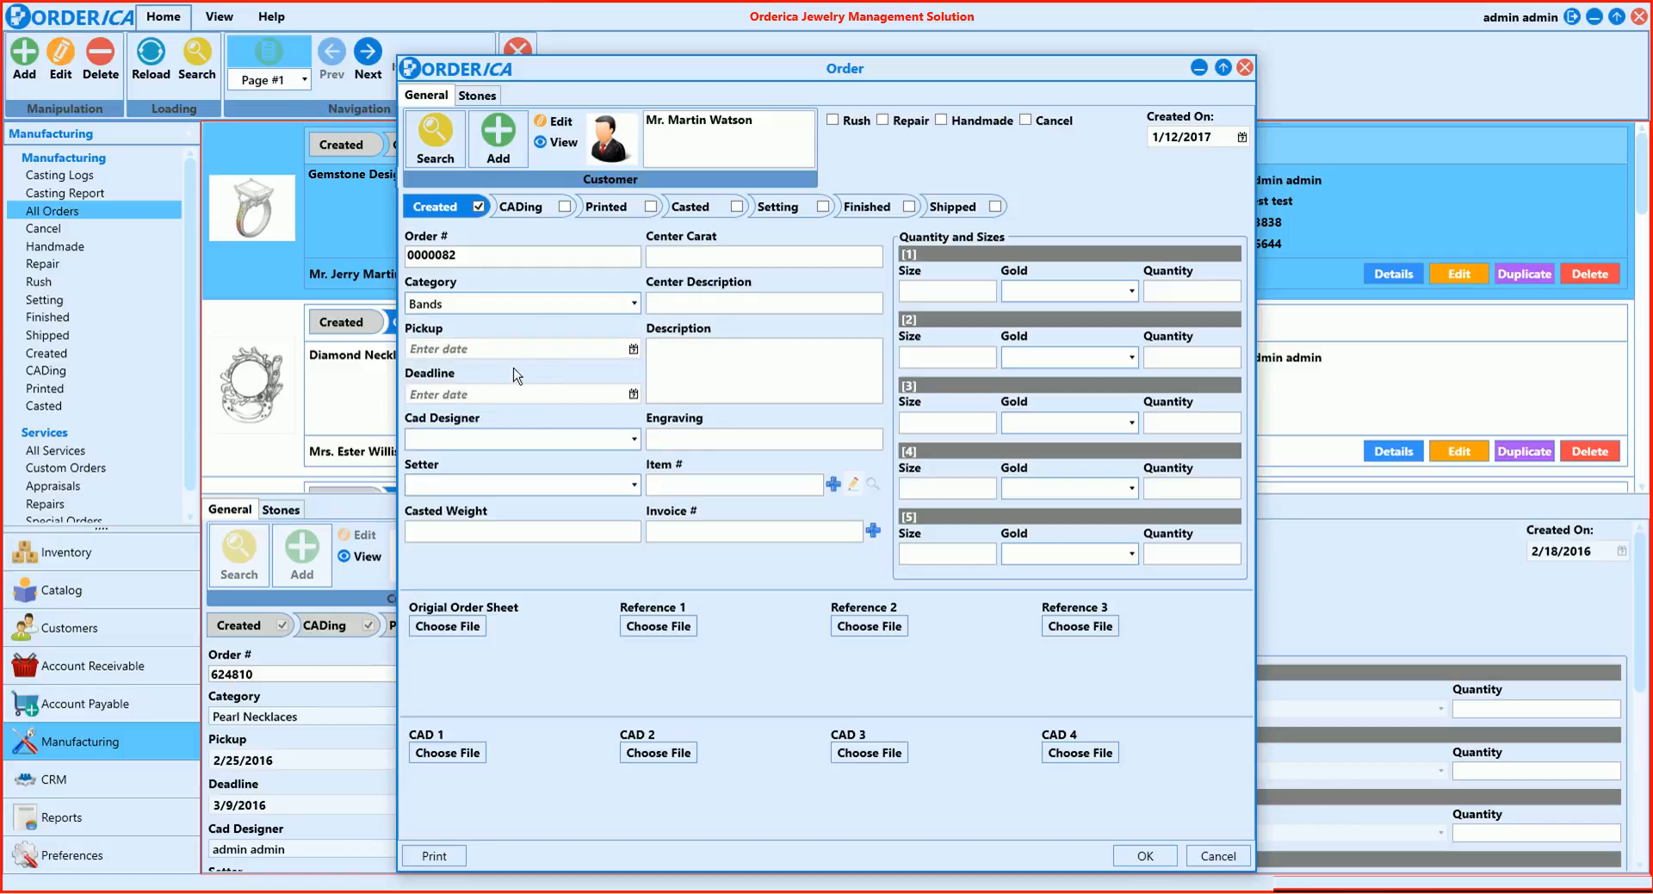
pyautogui.click(637, 351)
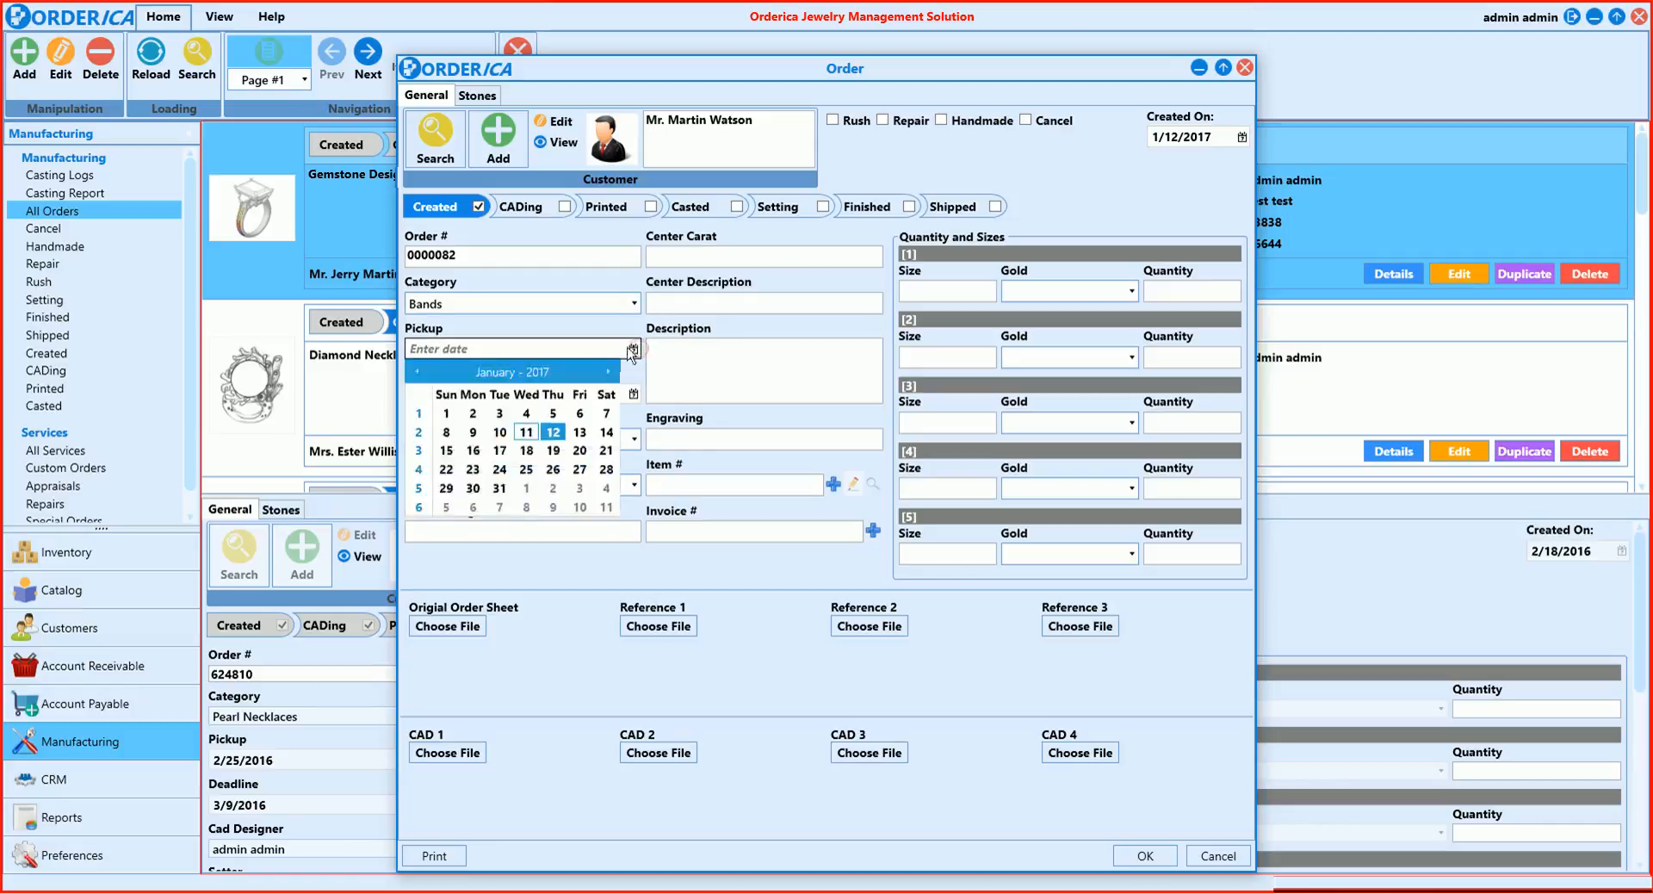
pyautogui.click(471, 454)
# Step: Set the order's deadline to 1/19/2017 and assign the last listed designer as CAD designer
pyautogui.click(552, 394)
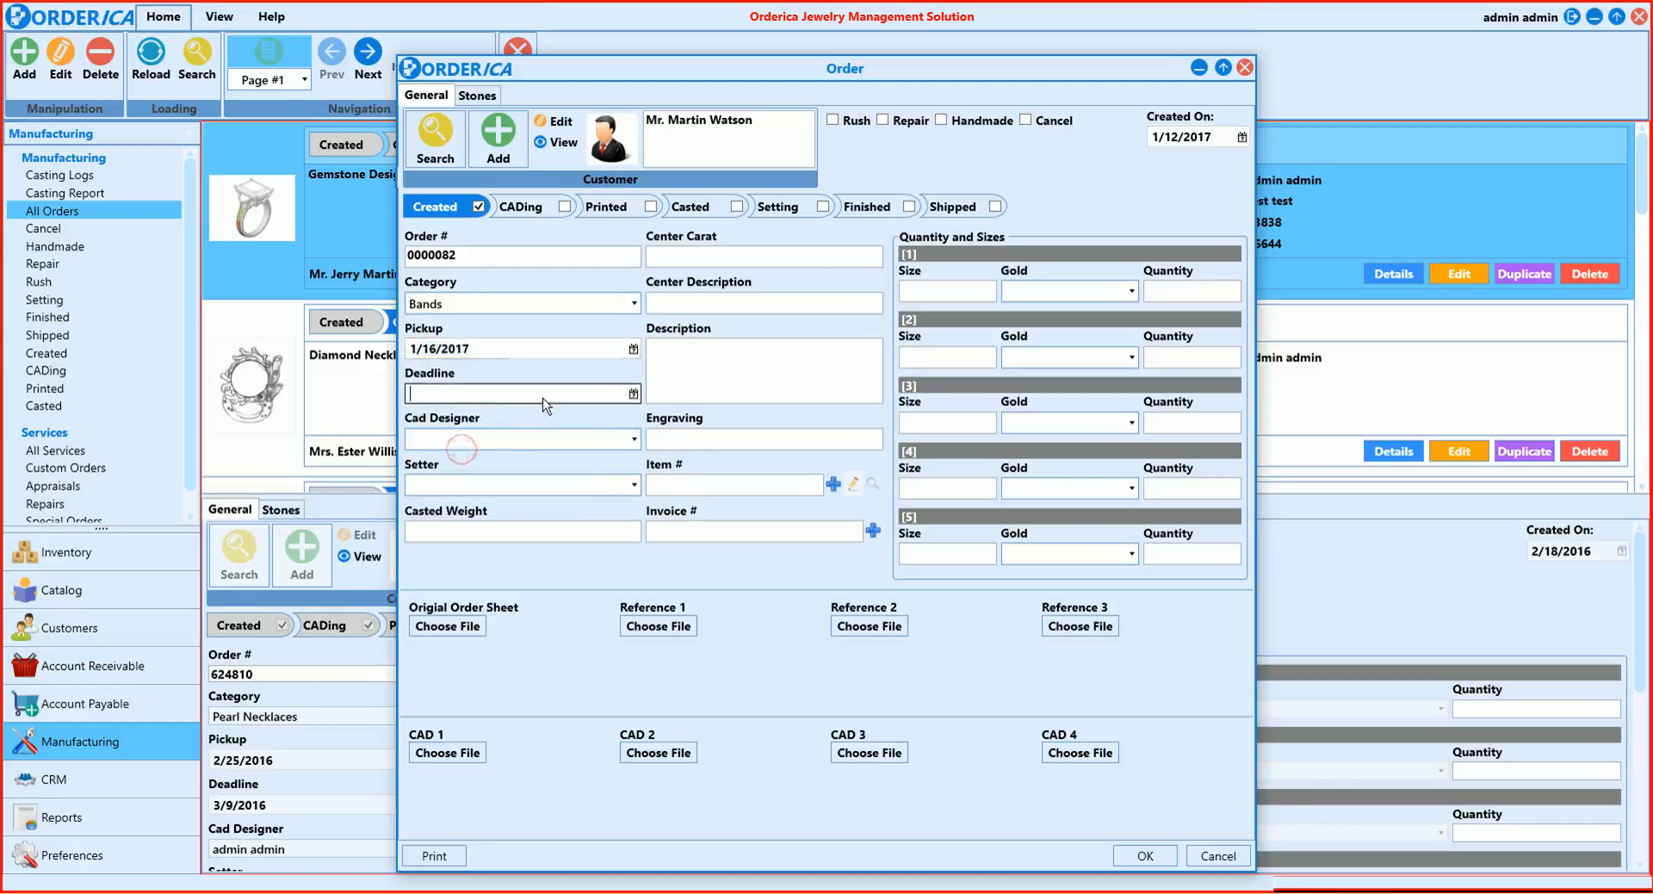
pyautogui.click(633, 394)
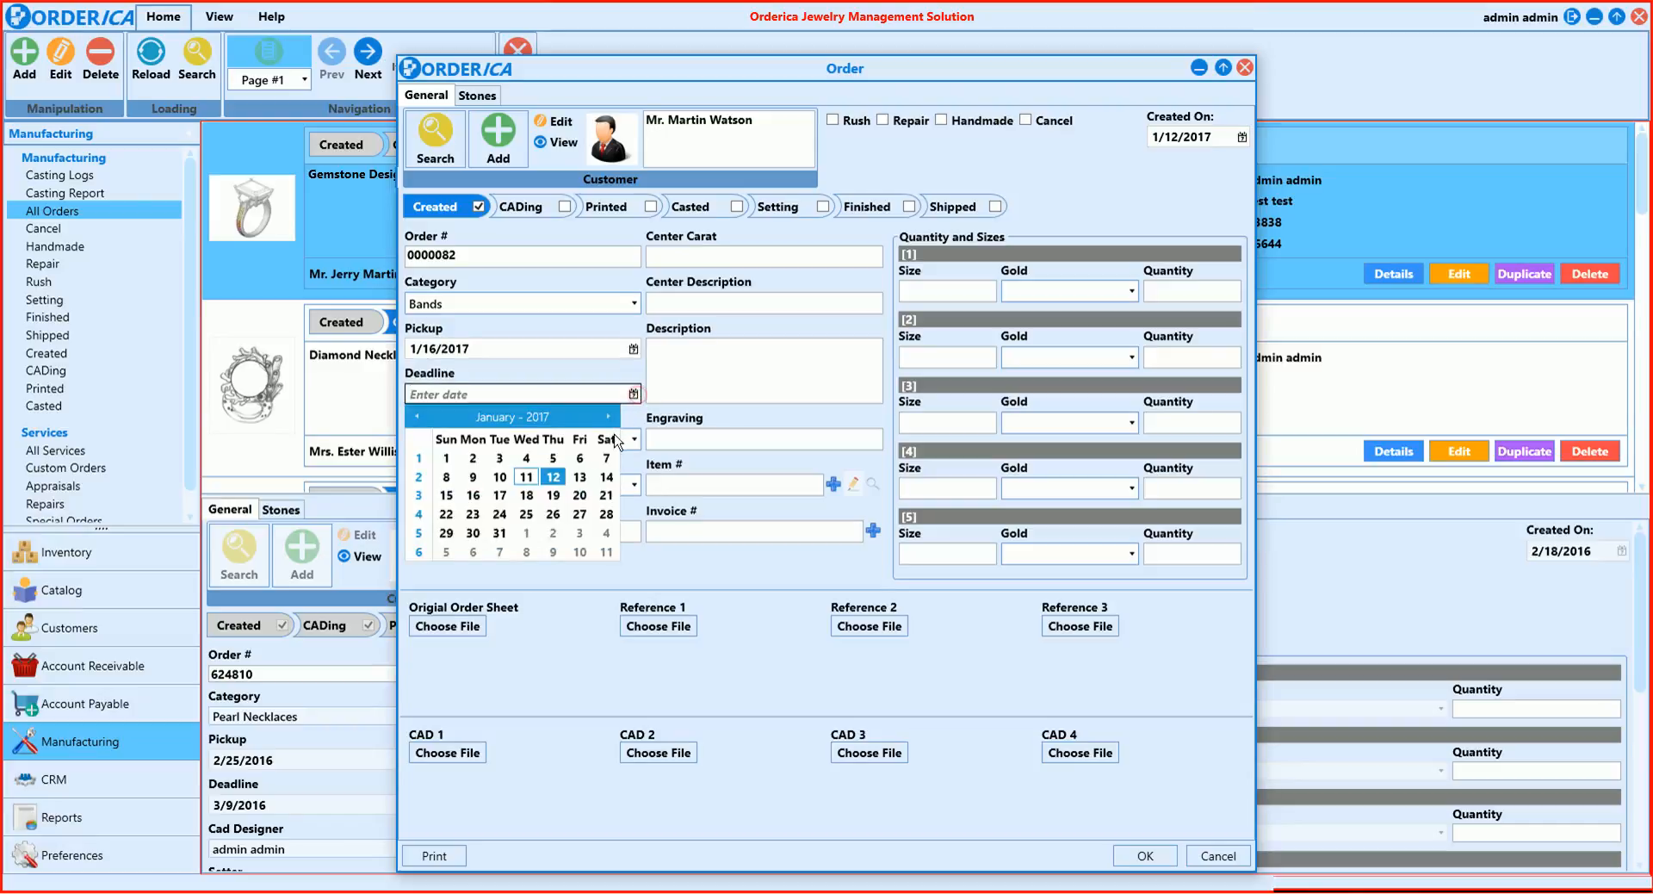
pyautogui.click(565, 497)
pyautogui.click(494, 441)
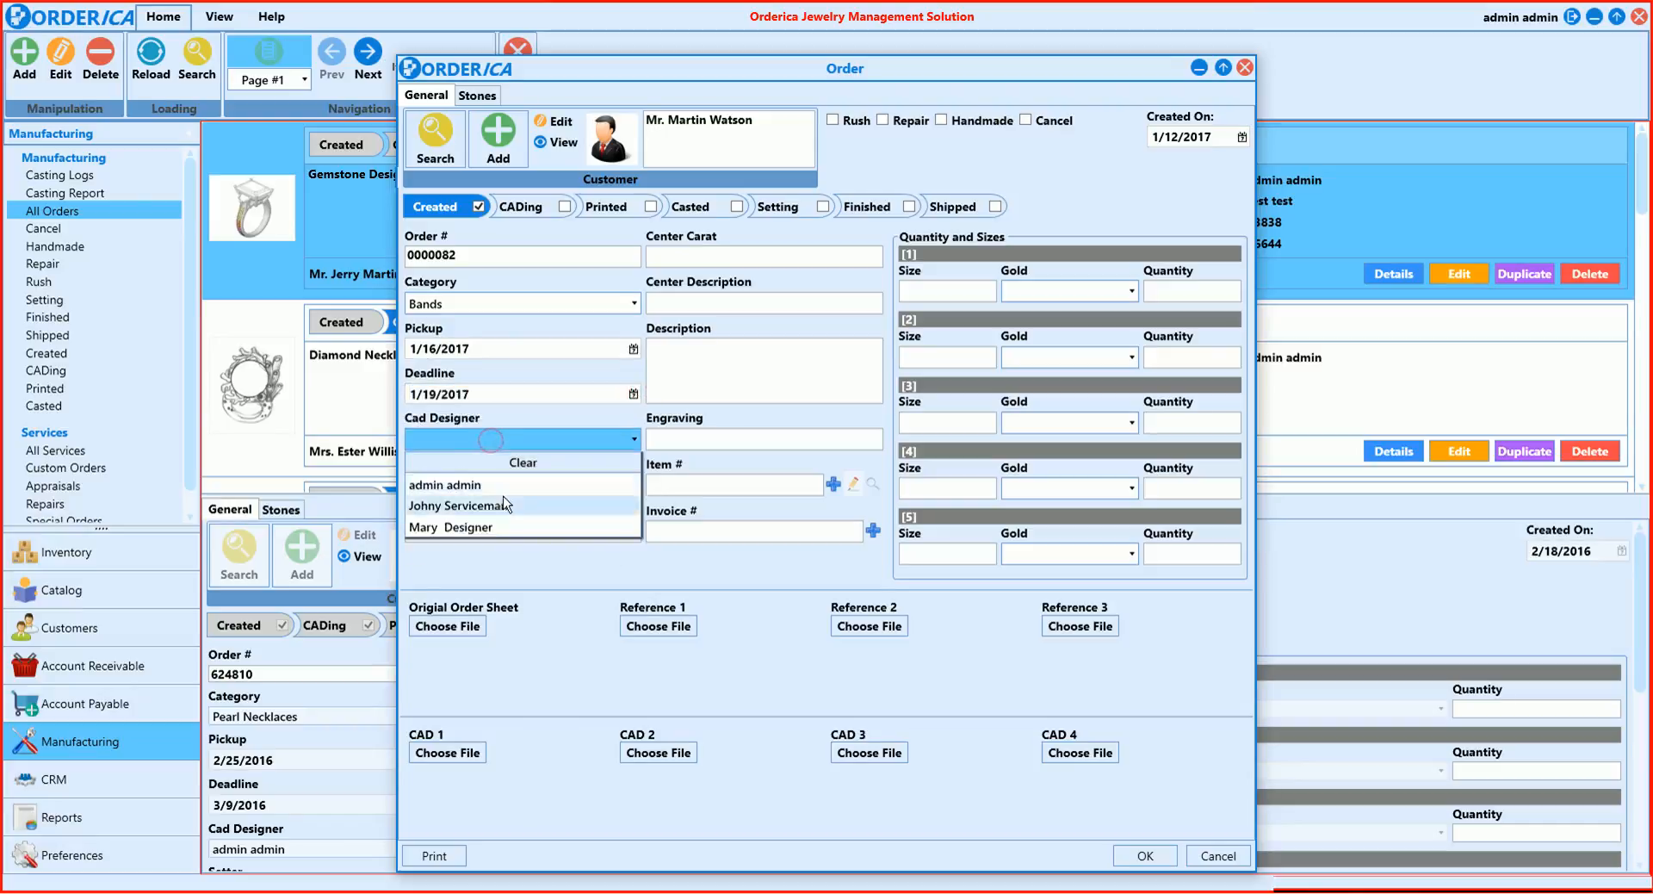
pyautogui.click(465, 527)
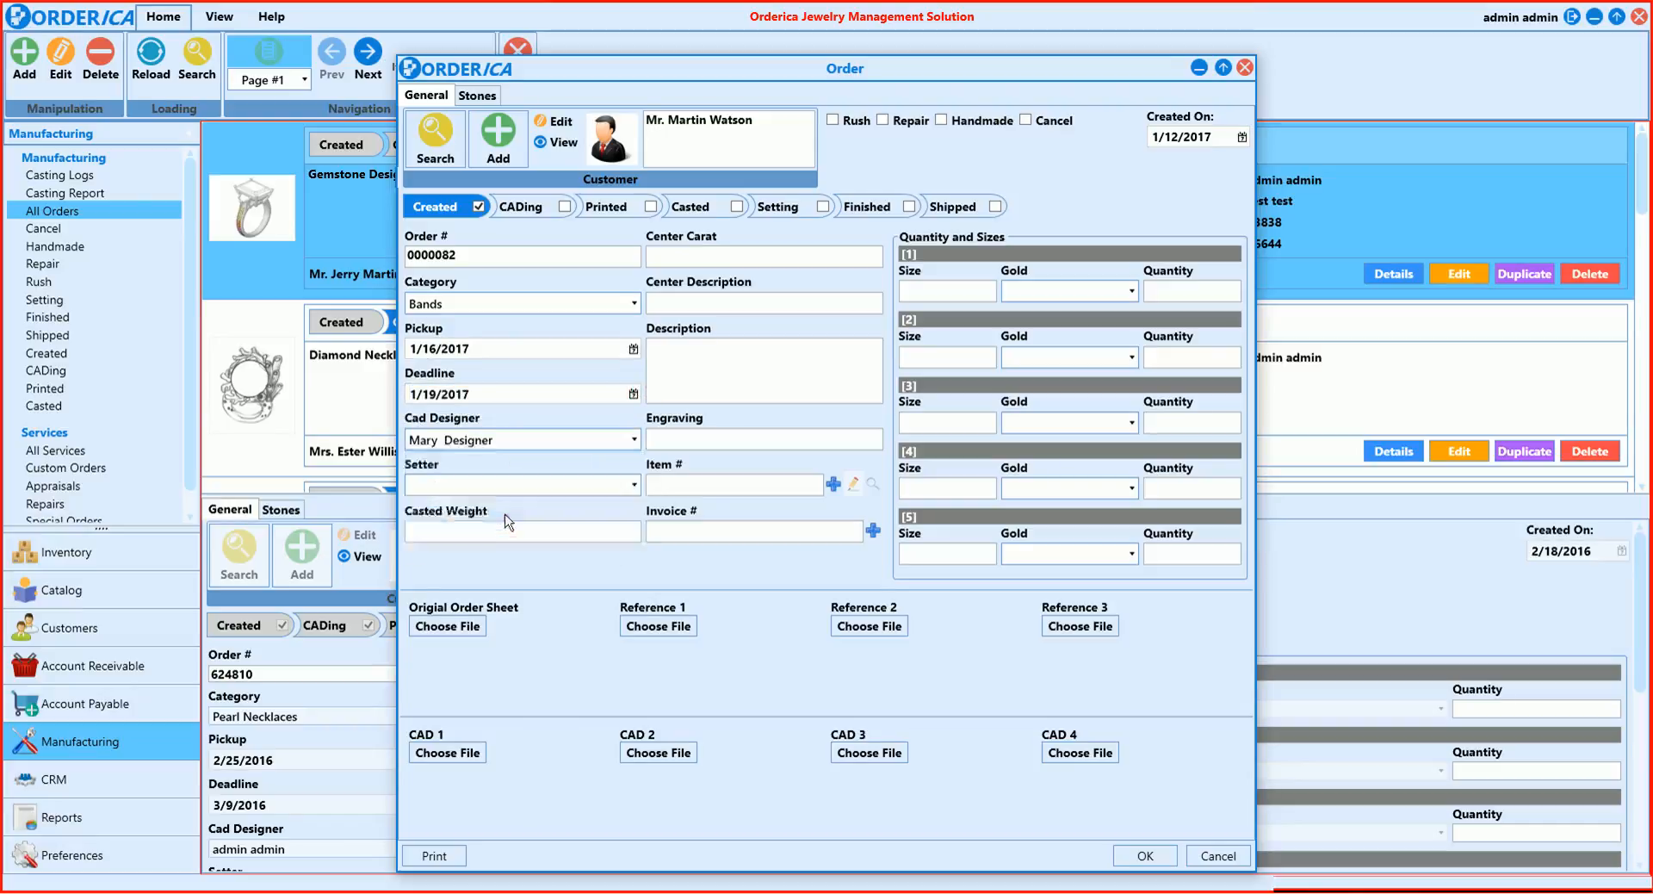
# Step: Assign a setter to the order and set the casted weight to 2, leaving center description and engraving empty
pyautogui.click(499, 485)
pyautogui.click(506, 548)
pyautogui.write('2')
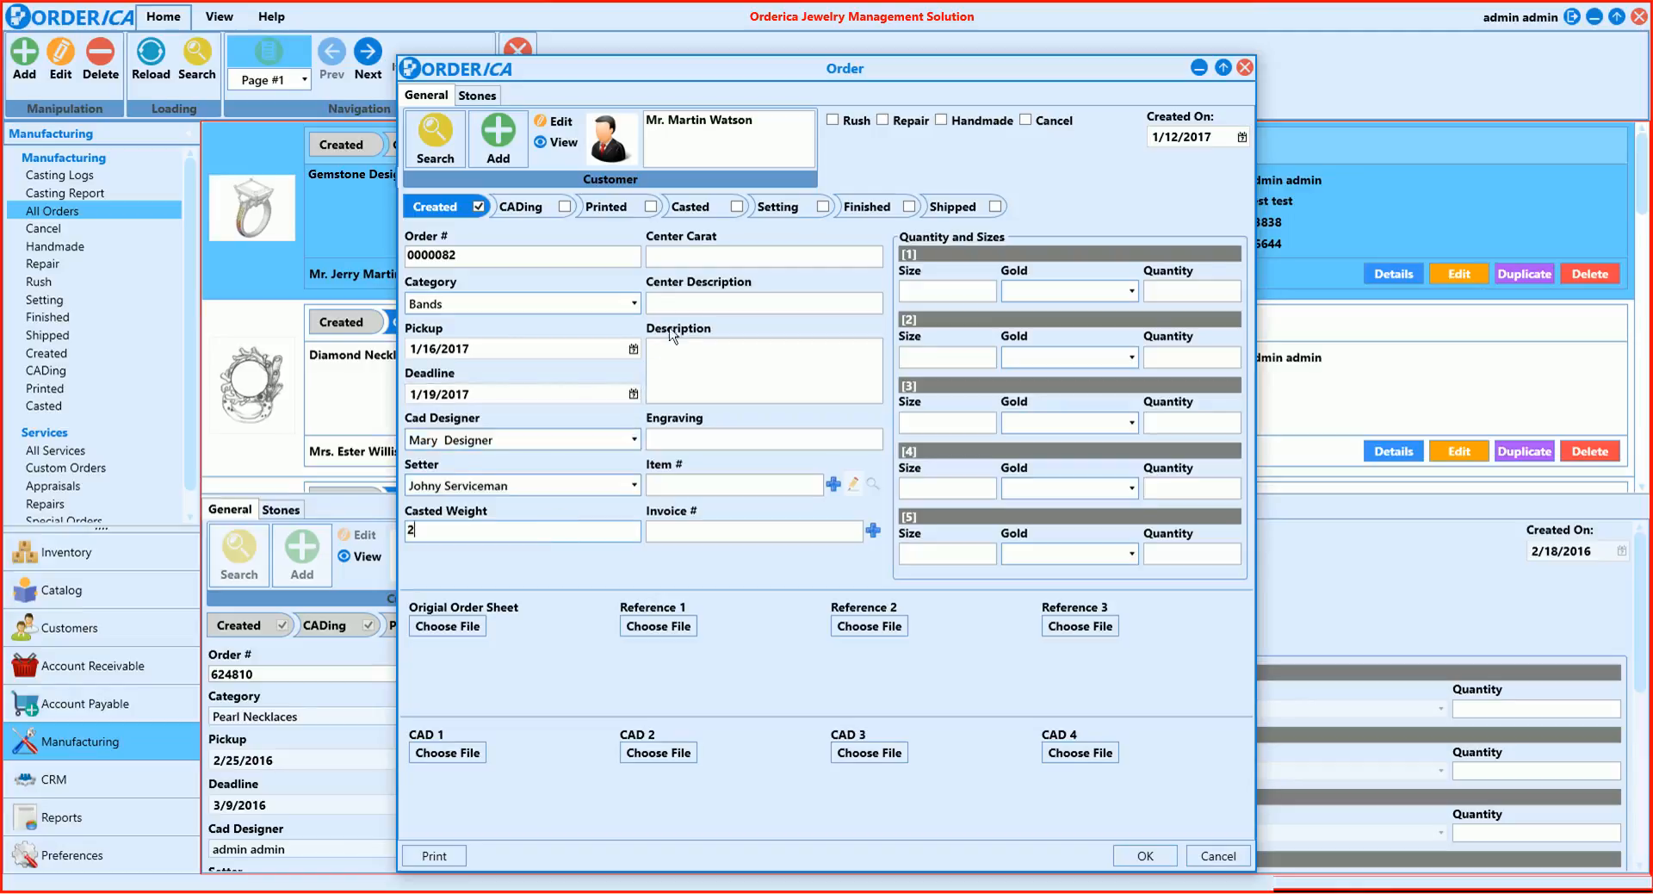
pyautogui.click(698, 260)
pyautogui.click(709, 301)
pyautogui.click(756, 435)
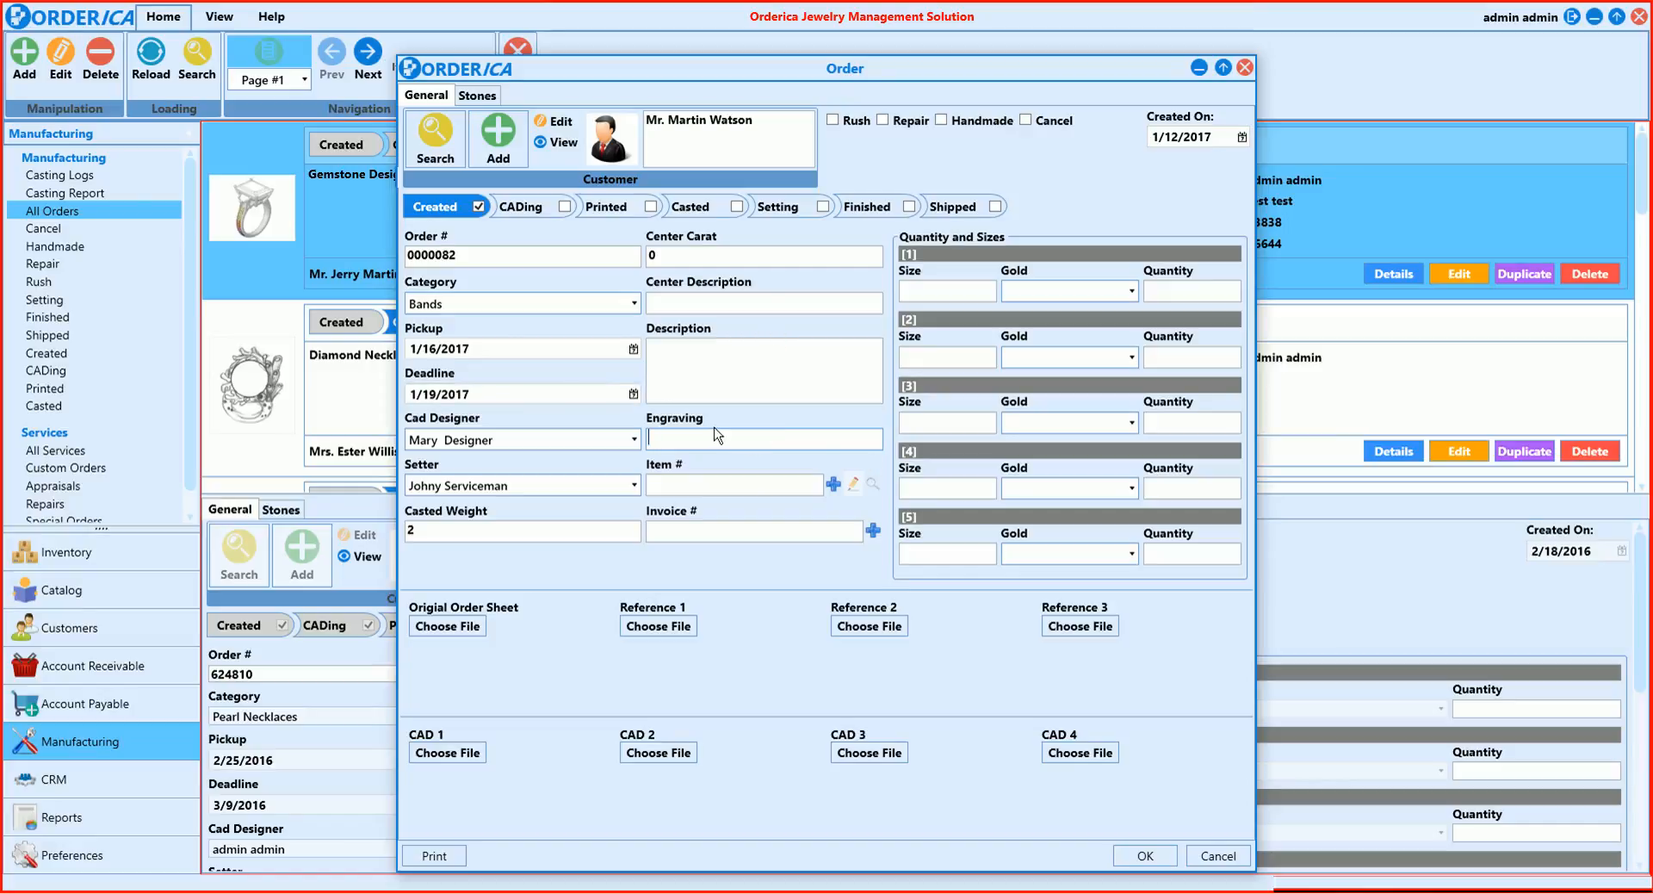
# Step: Search finished products of type Bracelets for the order's item and close the search without selecting one
pyautogui.click(872, 485)
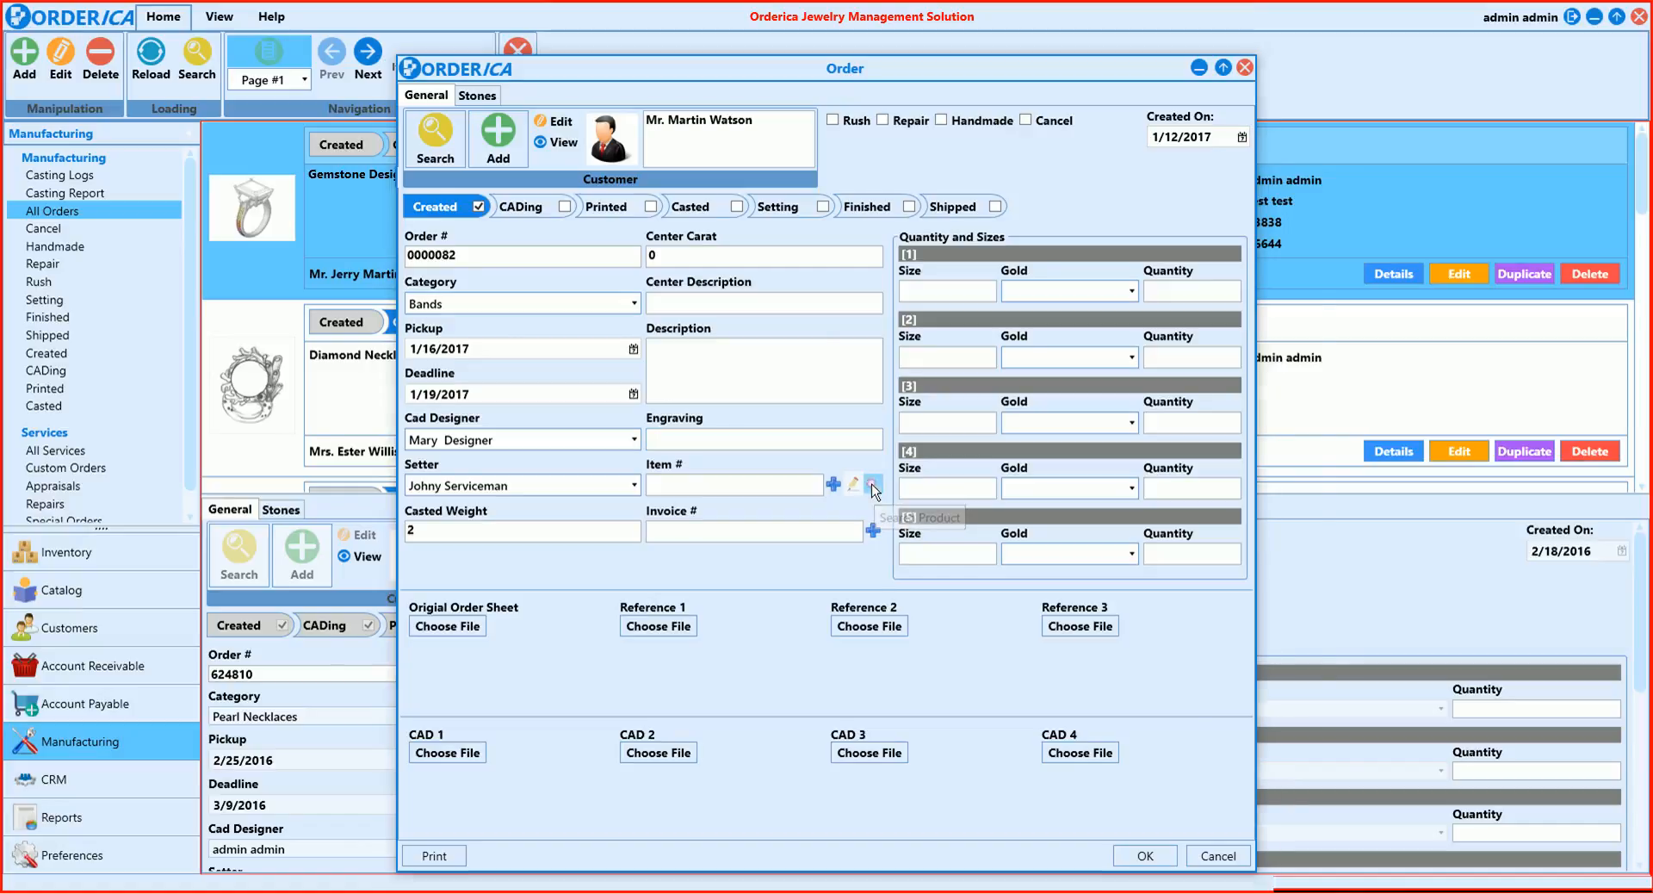
pyautogui.click(480, 334)
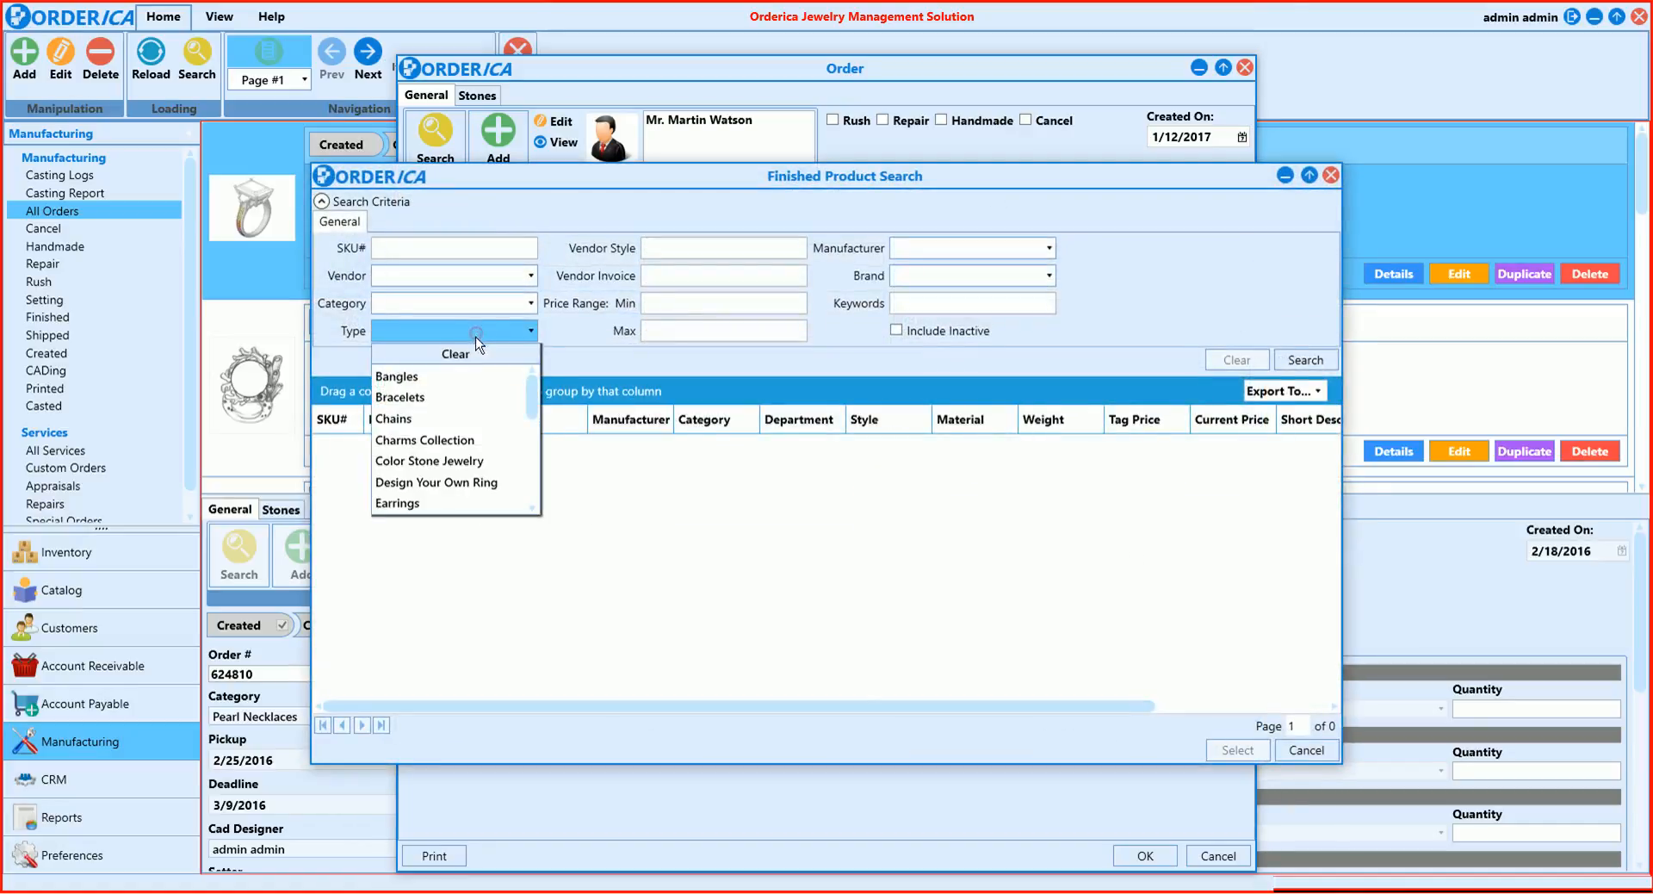
pyautogui.click(445, 397)
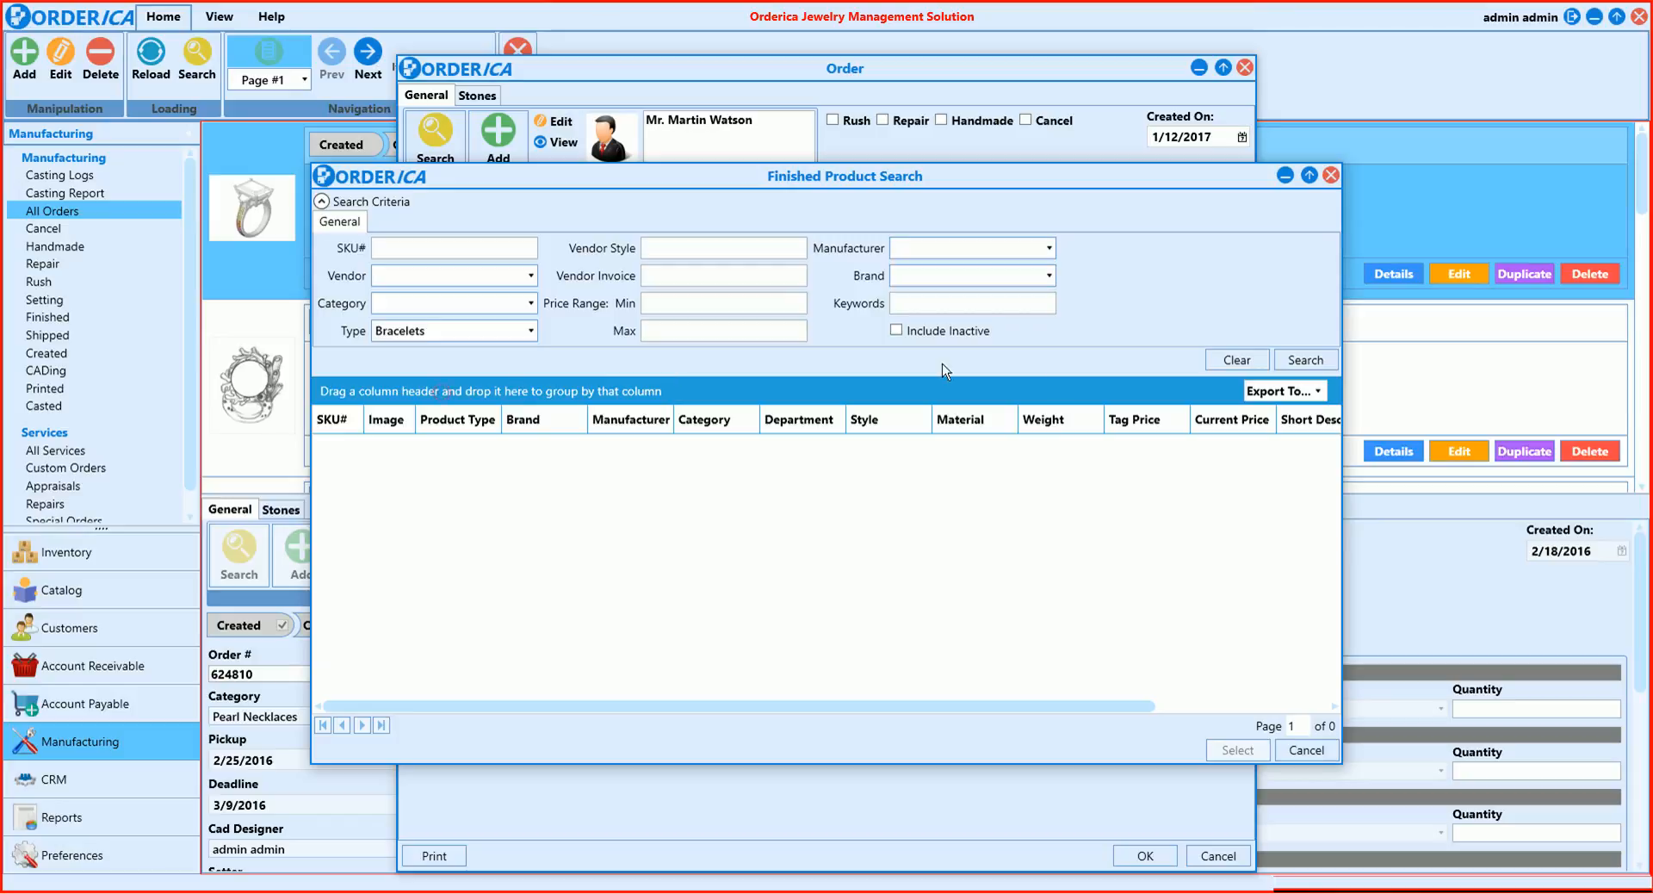
pyautogui.click(1298, 360)
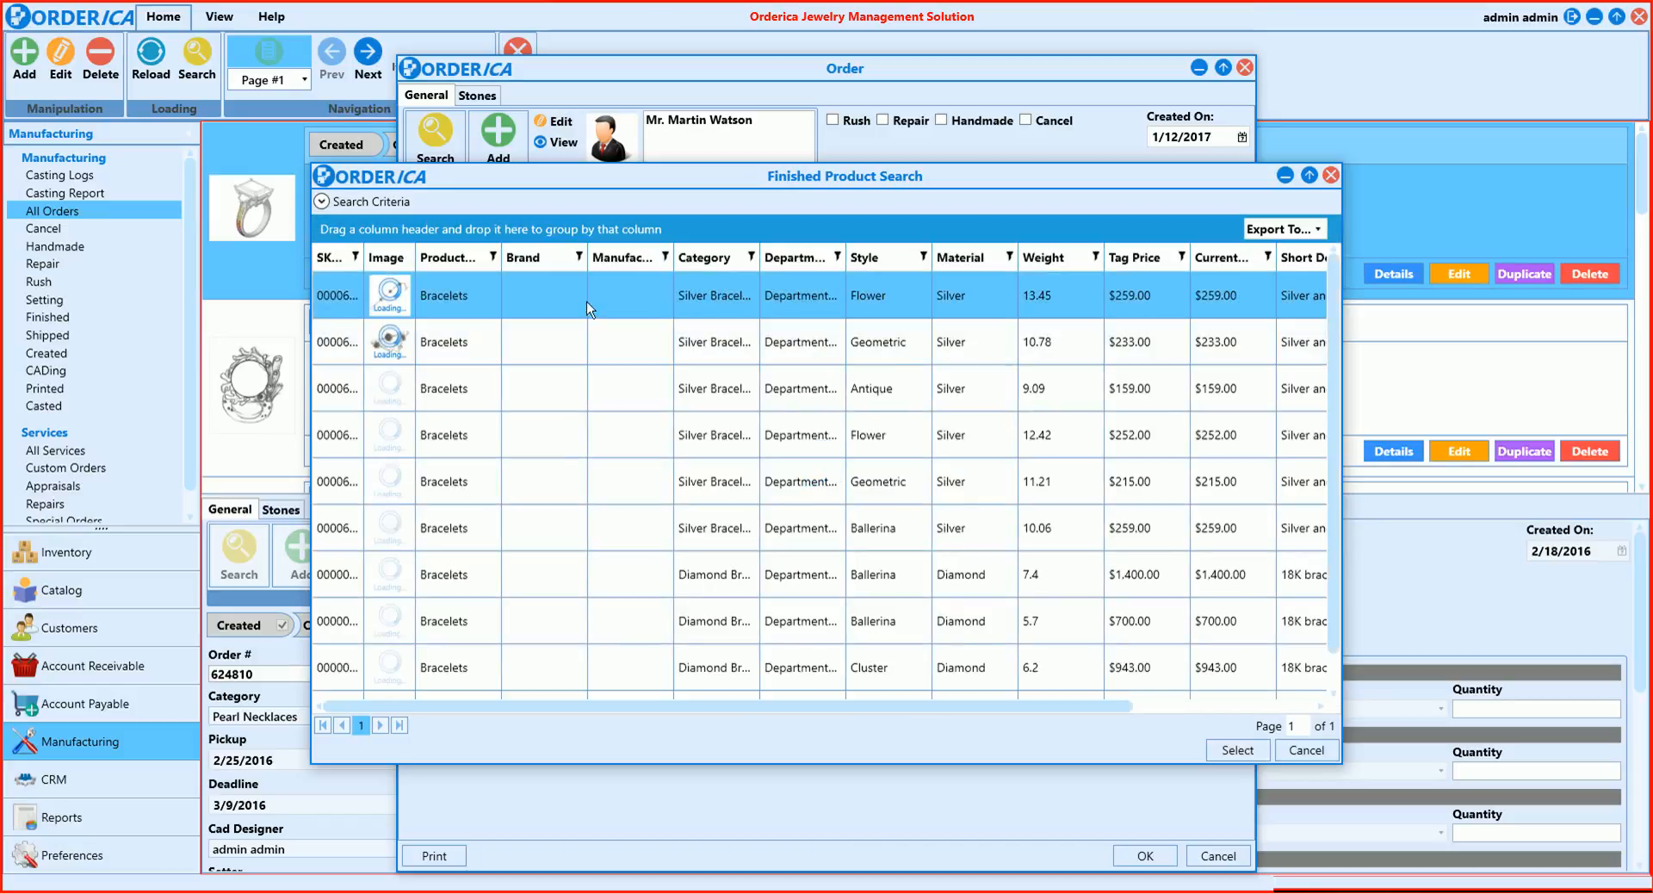
pyautogui.click(1306, 749)
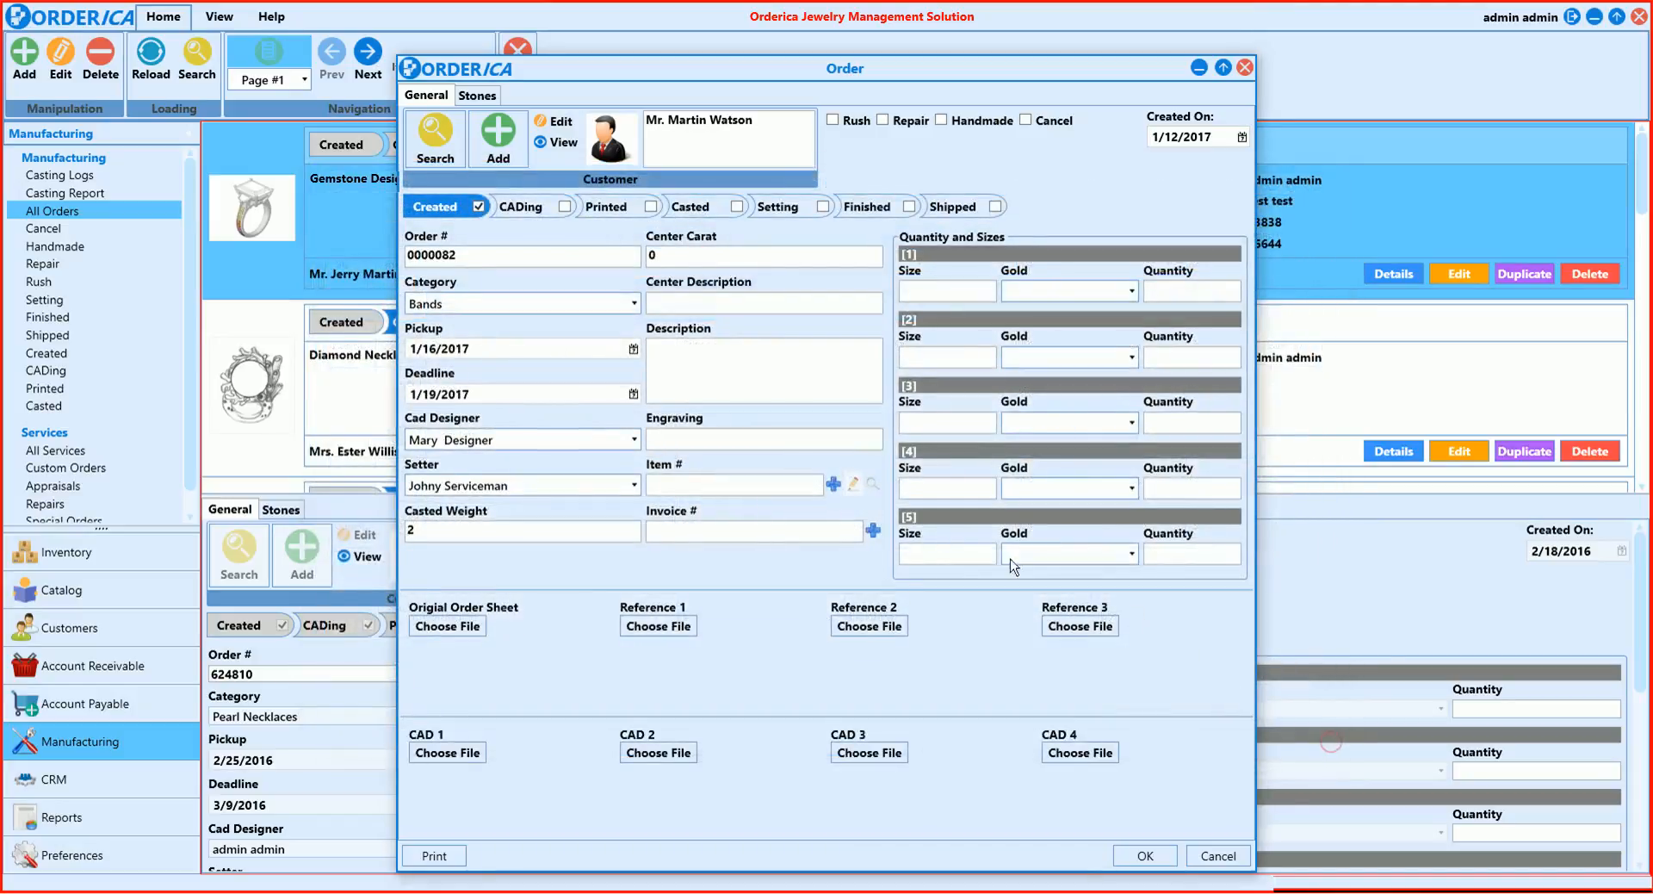
# Step: Open a new finished product form for the order's item and close it without saving
pyautogui.click(834, 485)
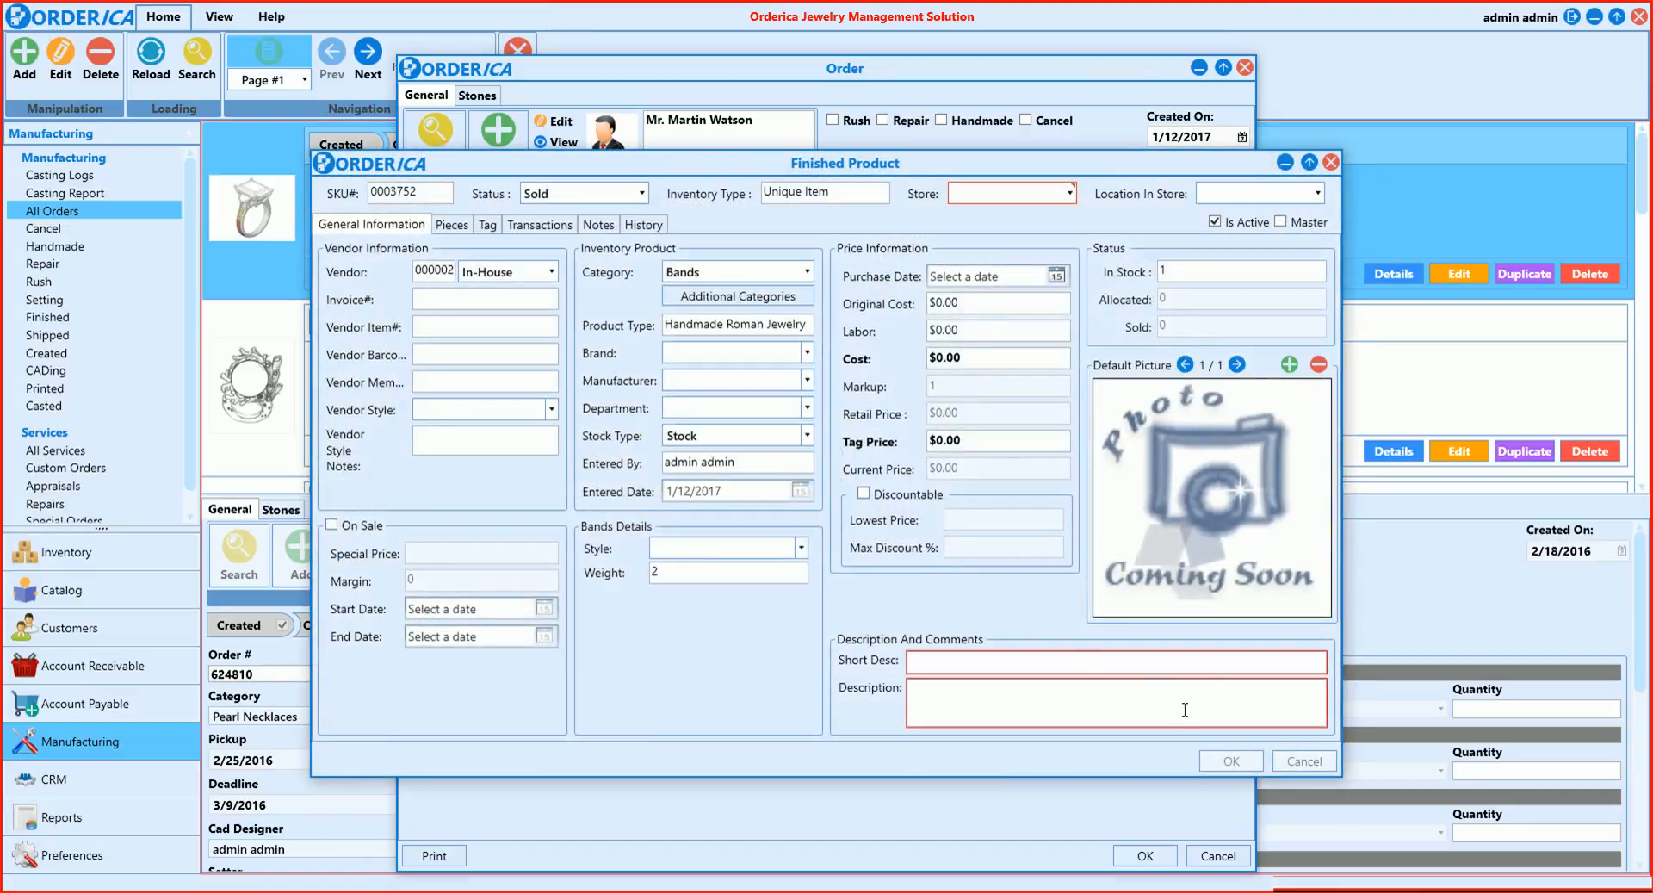
pyautogui.click(1332, 162)
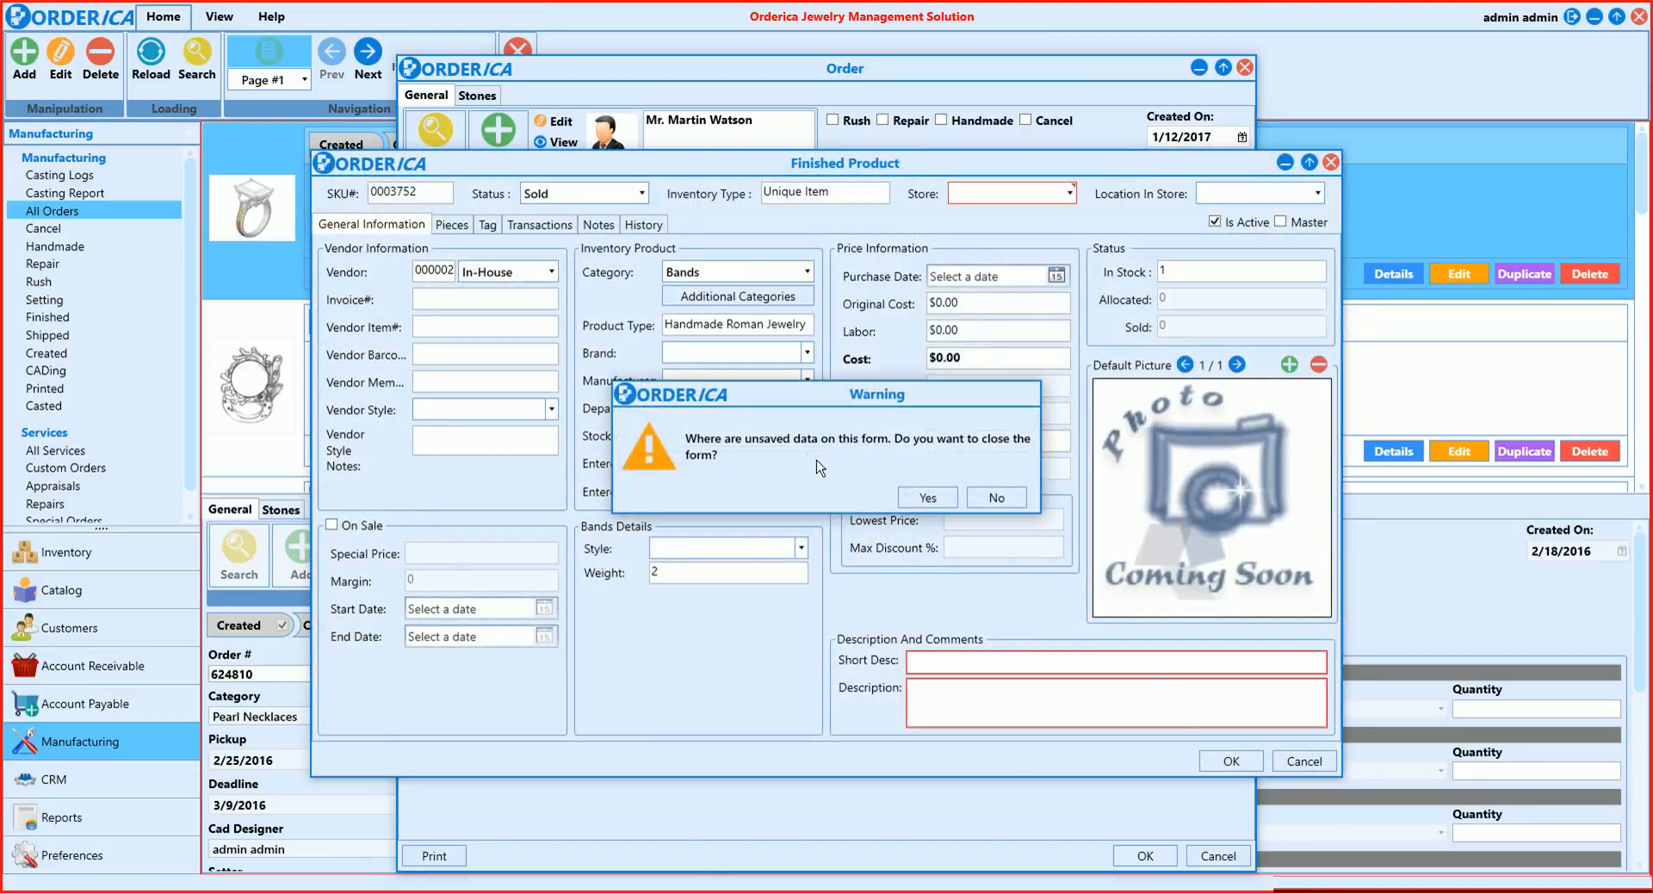
pyautogui.click(905, 490)
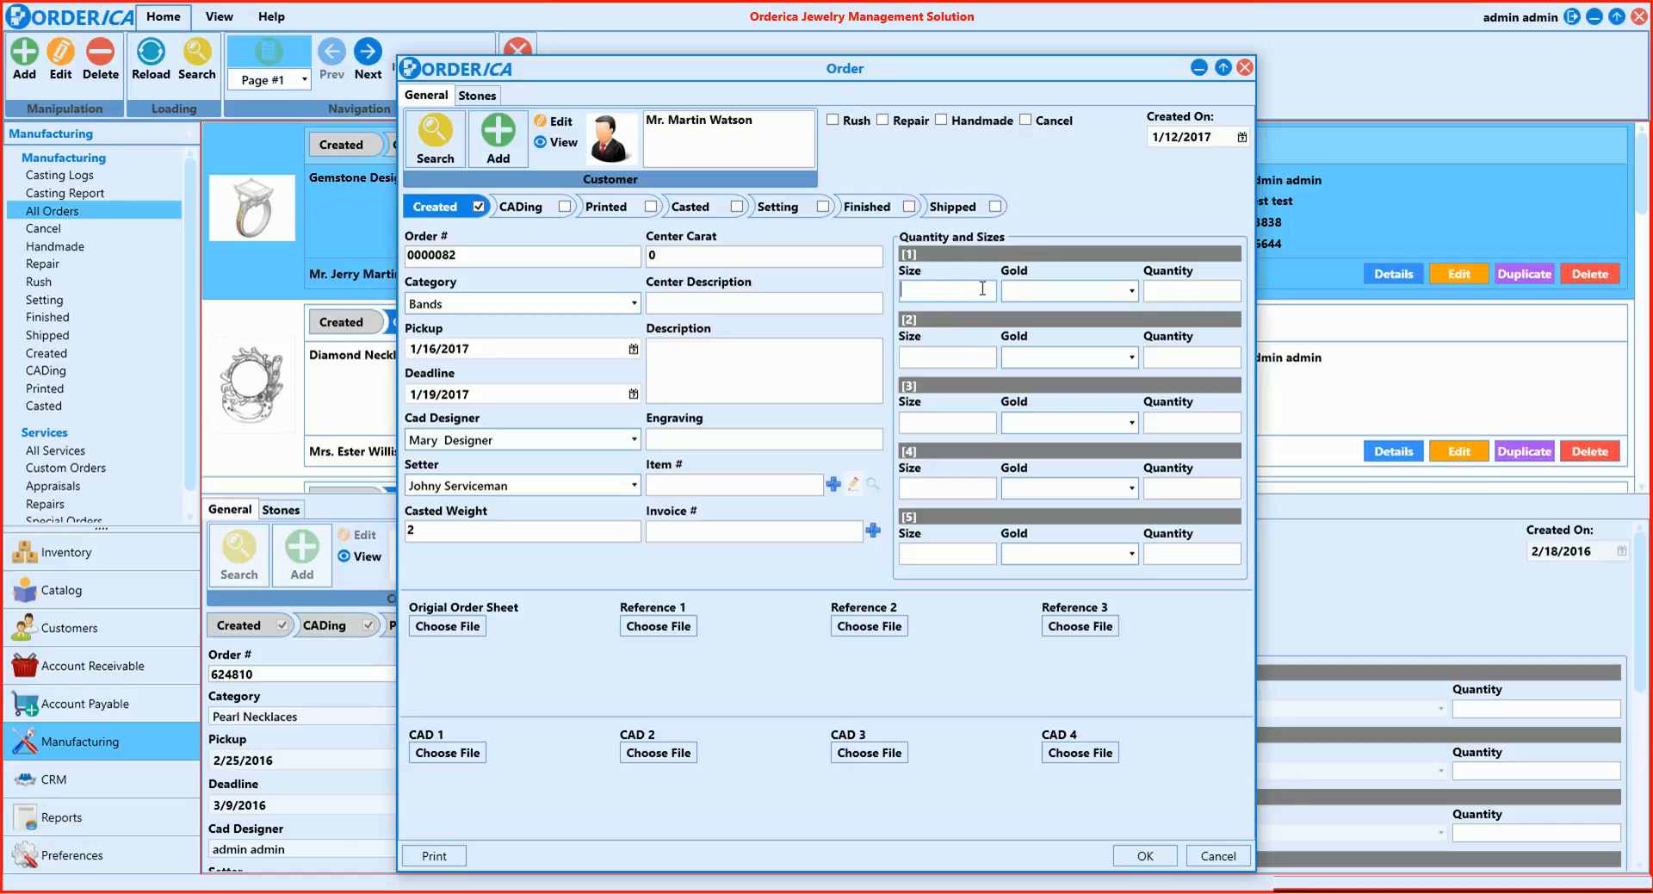
# Step: Fill the first quantity and size entry with size 2, gold W14K and quantity 5
pyautogui.write('2')
pyautogui.click(1015, 290)
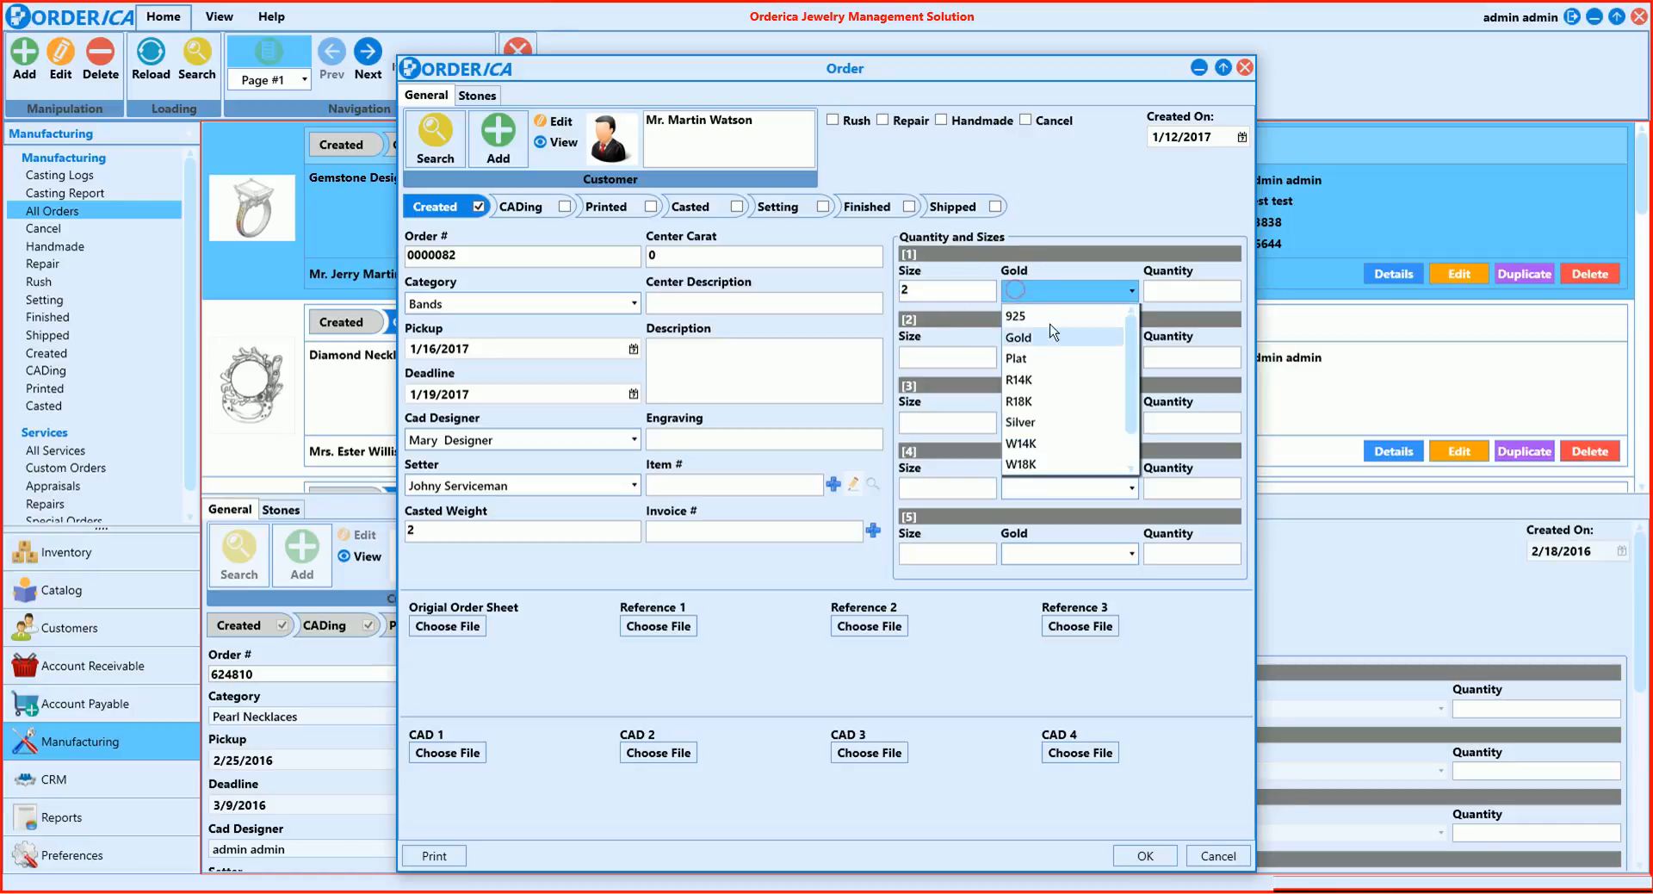
pyautogui.click(1048, 443)
pyautogui.click(1160, 290)
pyautogui.write('5')
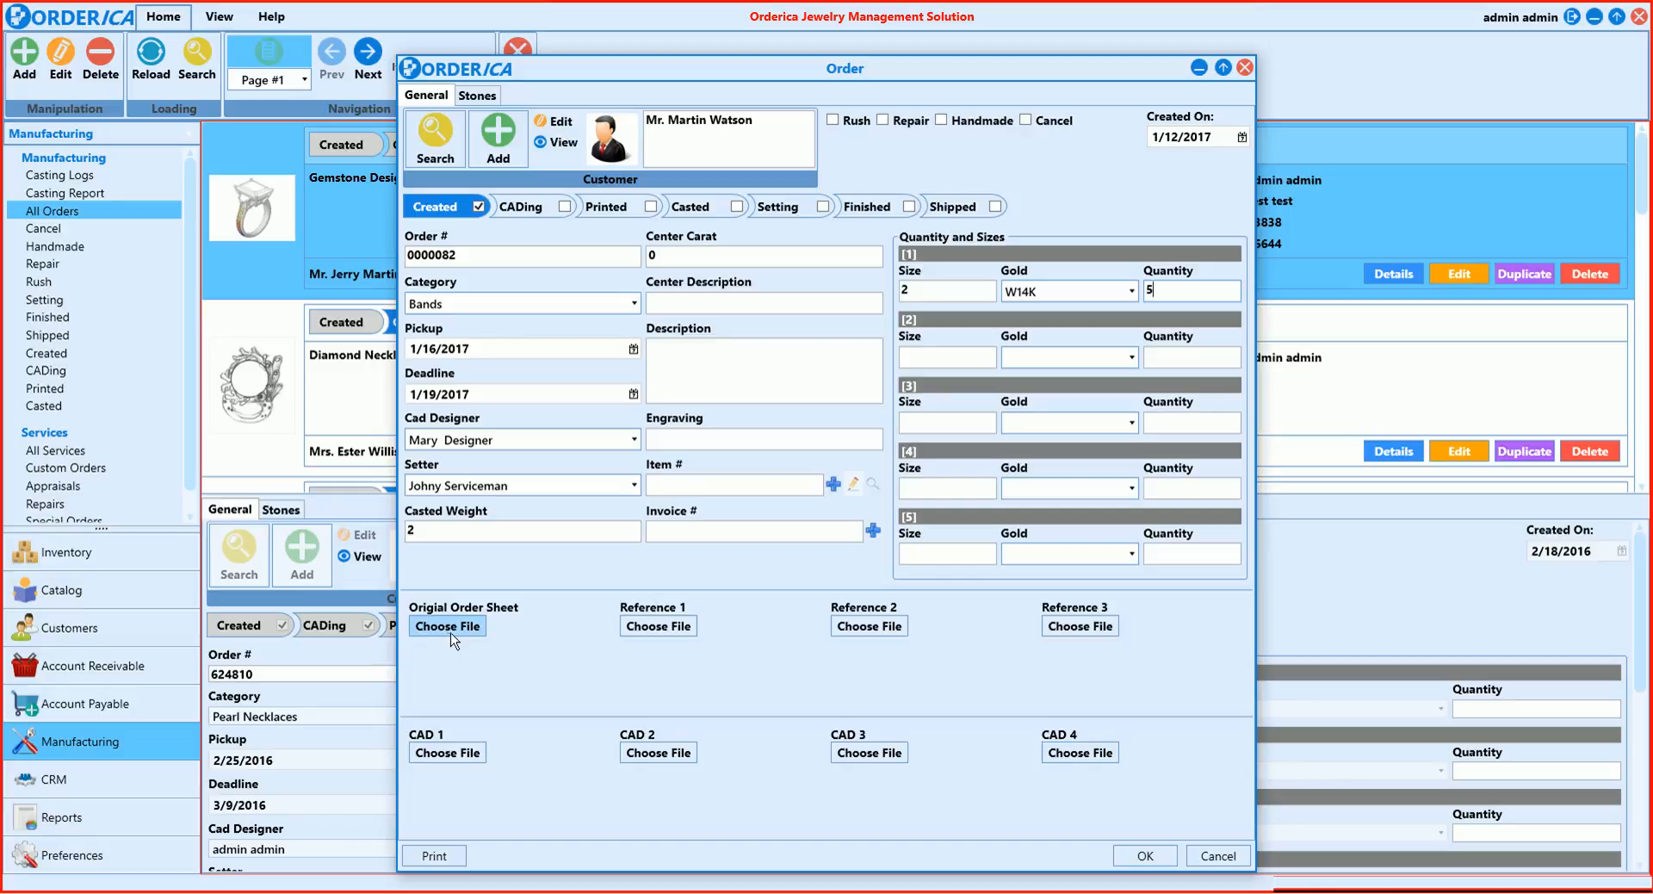
# Step: Attach the blue-striped band image as CAD 1 and the two-ring image as Reference 1
pyautogui.click(443, 753)
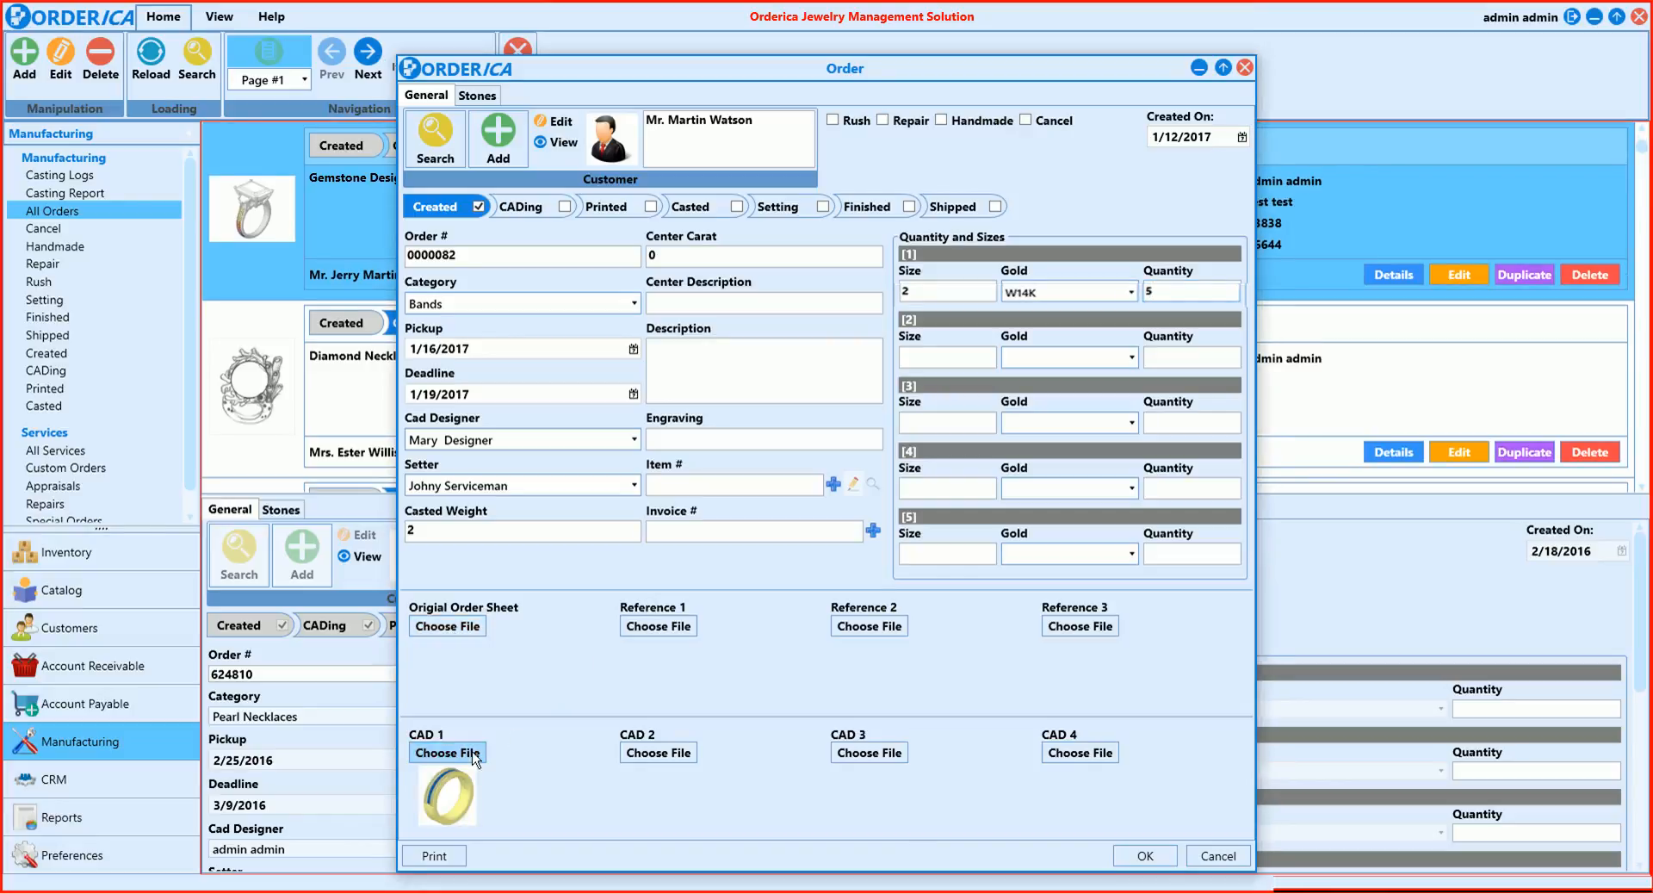
pyautogui.click(655, 630)
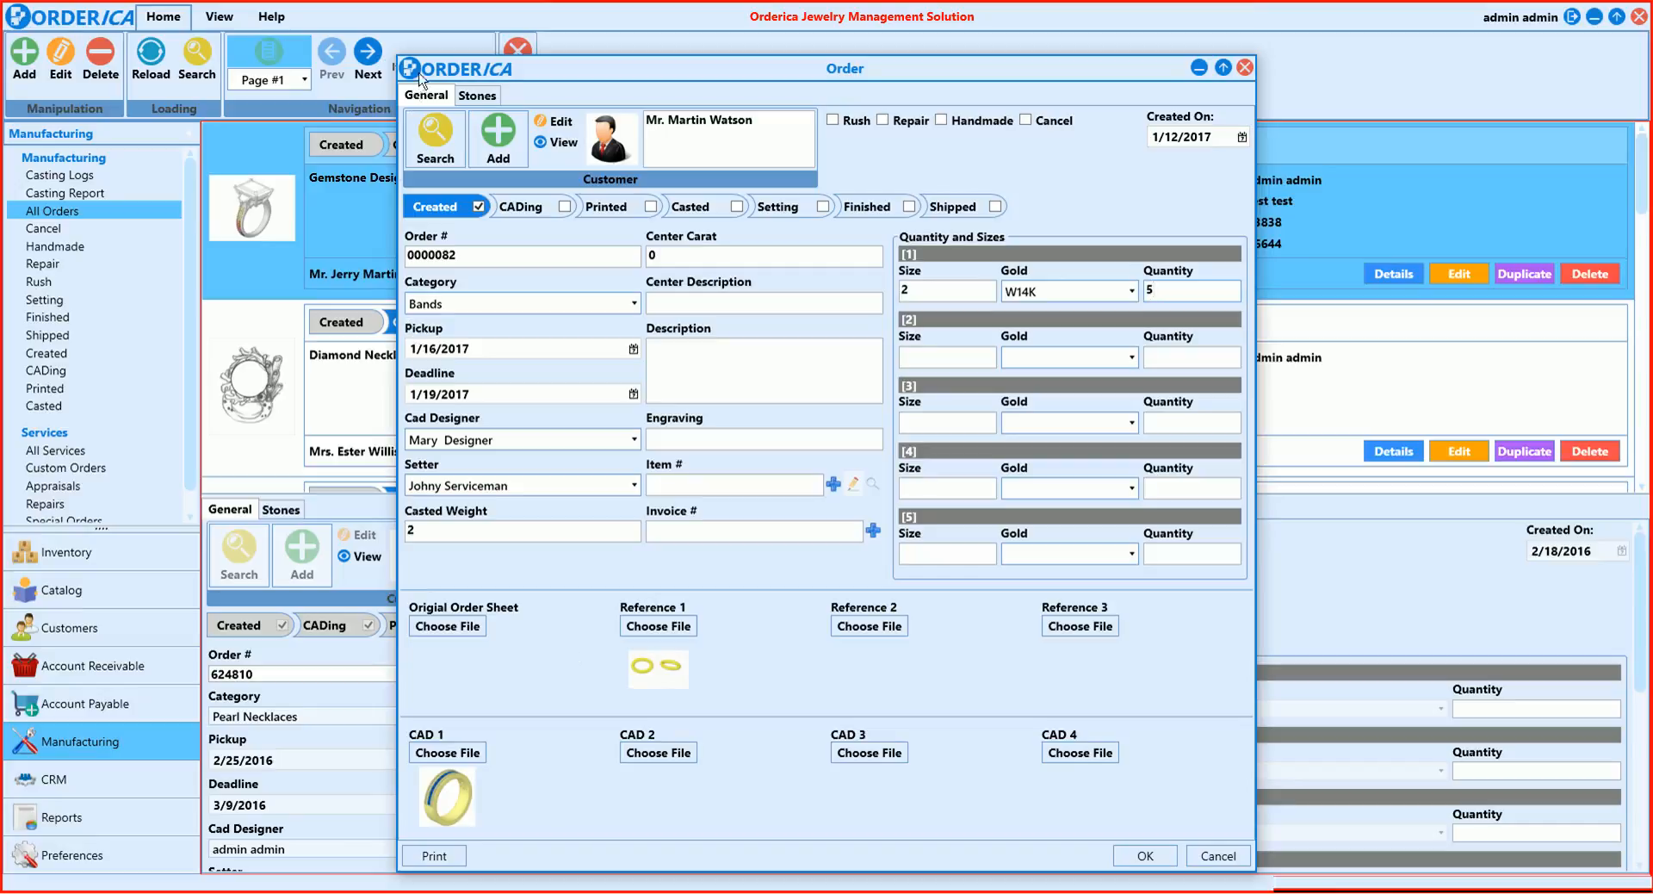
# Step: Fill the order's first stone row with a Diamond, color A, shape Oval, size 1 and quantity 2
pyautogui.click(473, 96)
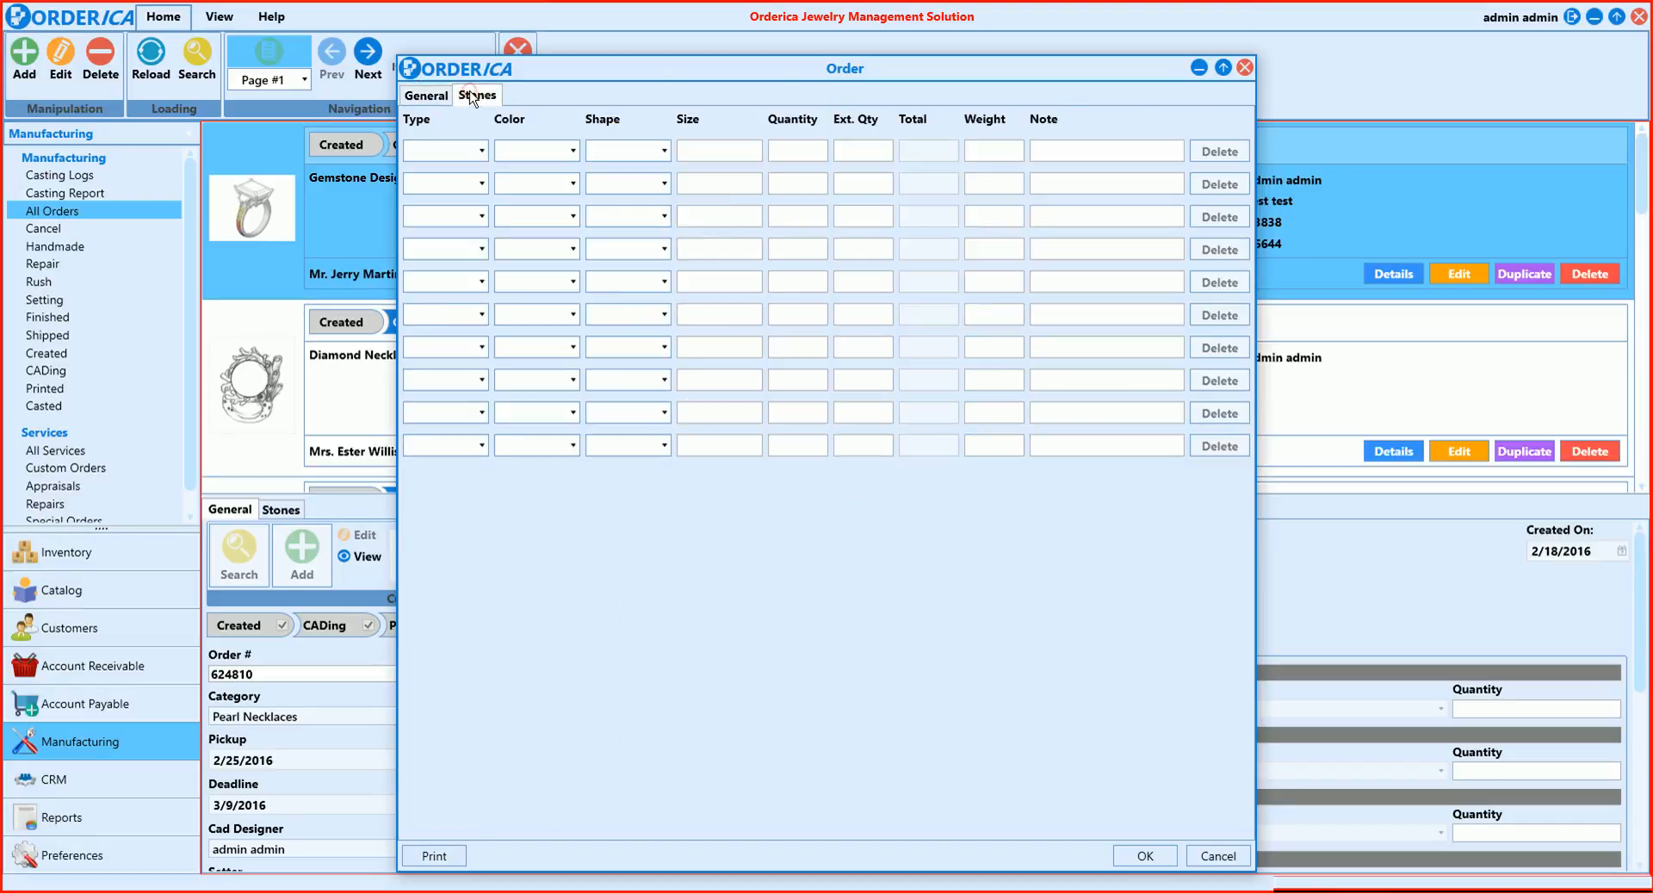
pyautogui.click(470, 150)
pyautogui.scroll(-3, 475, 252)
pyautogui.scroll(-7, 475, 256)
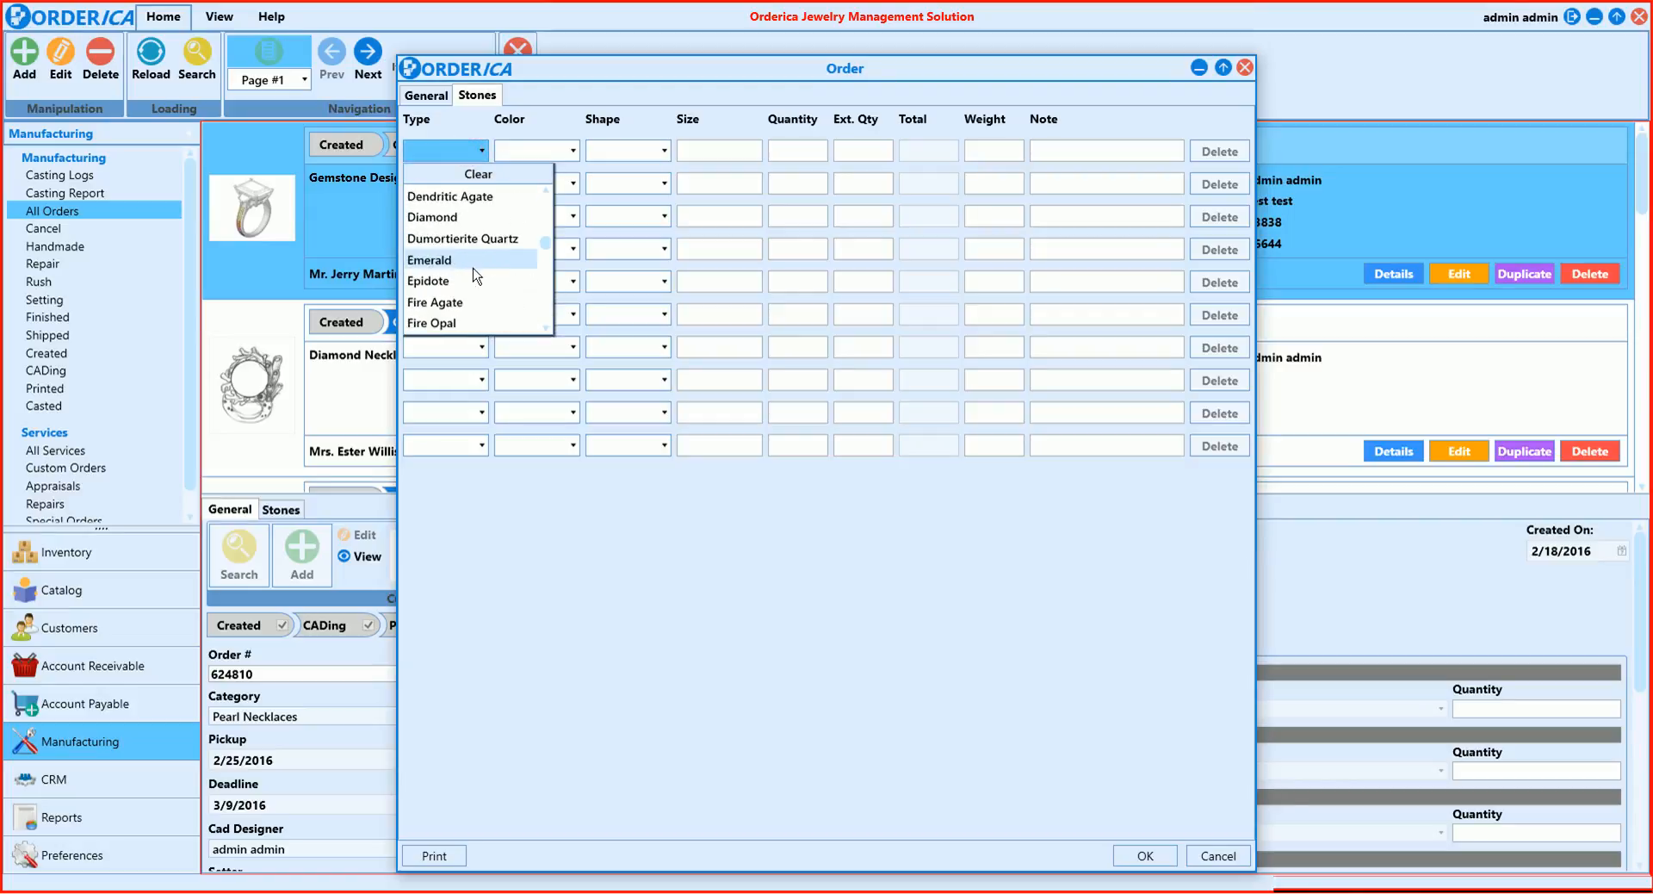
pyautogui.click(470, 217)
pyautogui.click(532, 154)
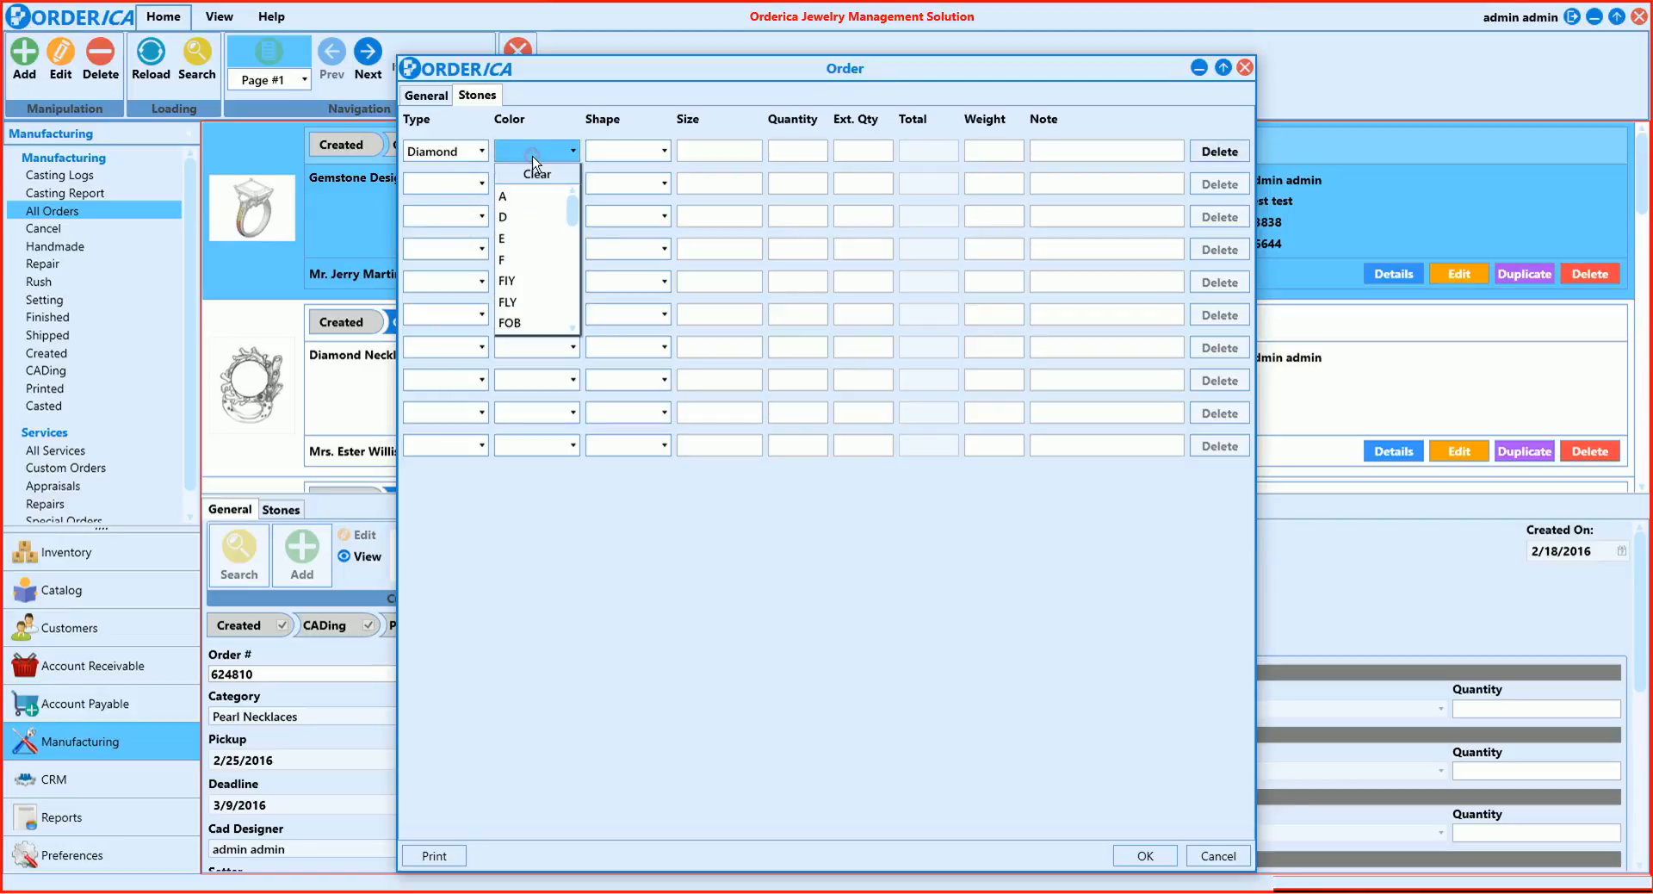
pyautogui.click(531, 197)
pyautogui.click(622, 151)
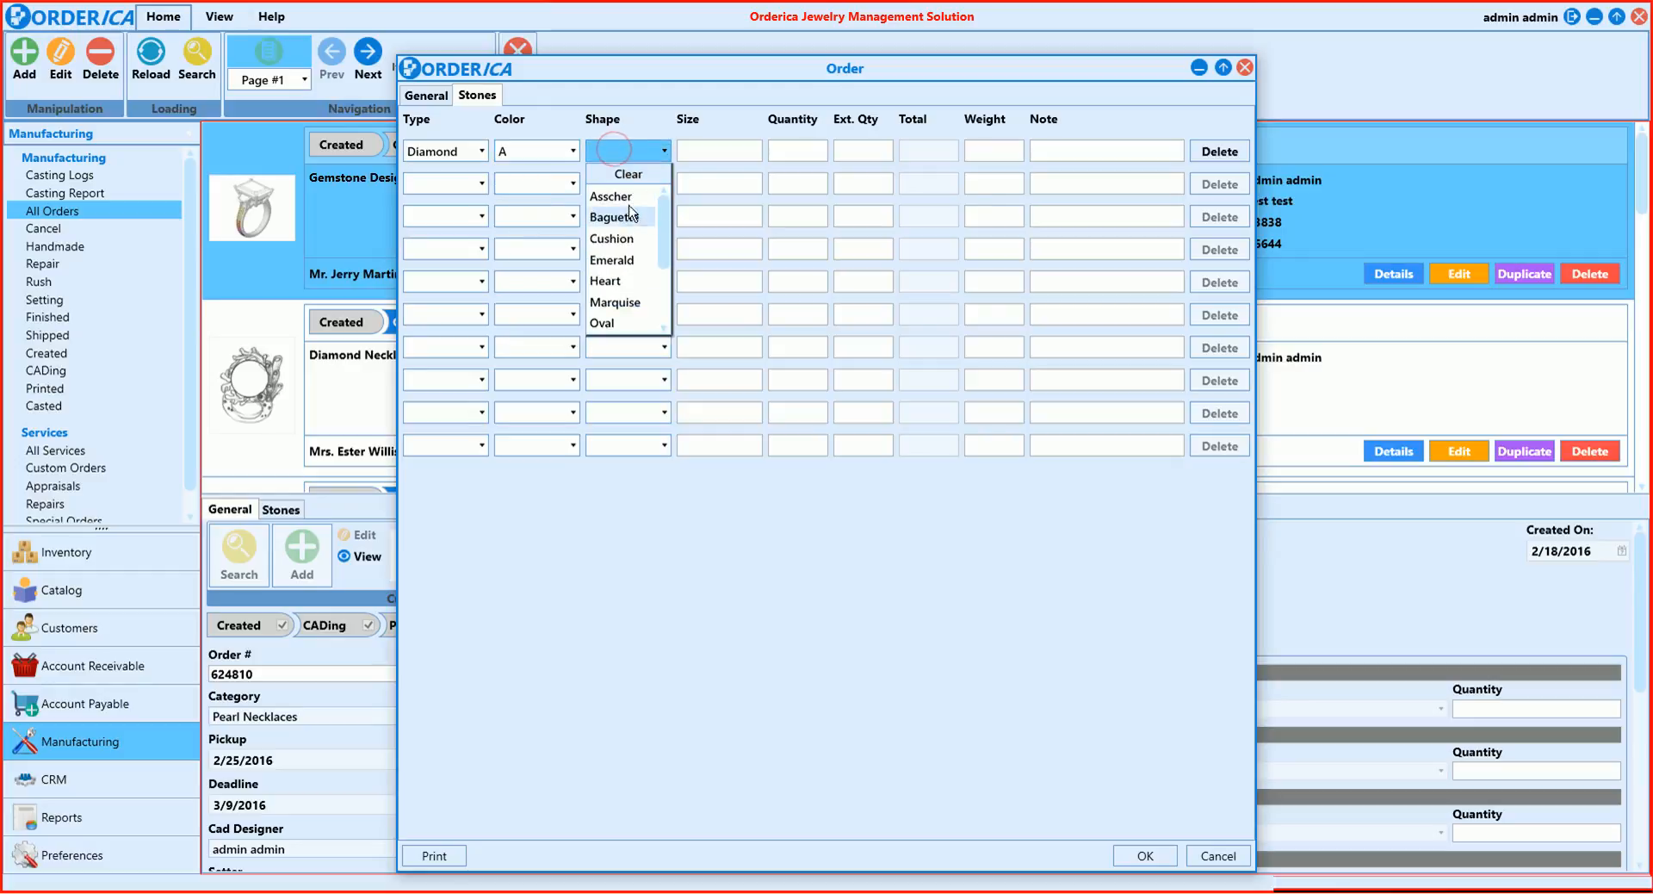
pyautogui.click(613, 320)
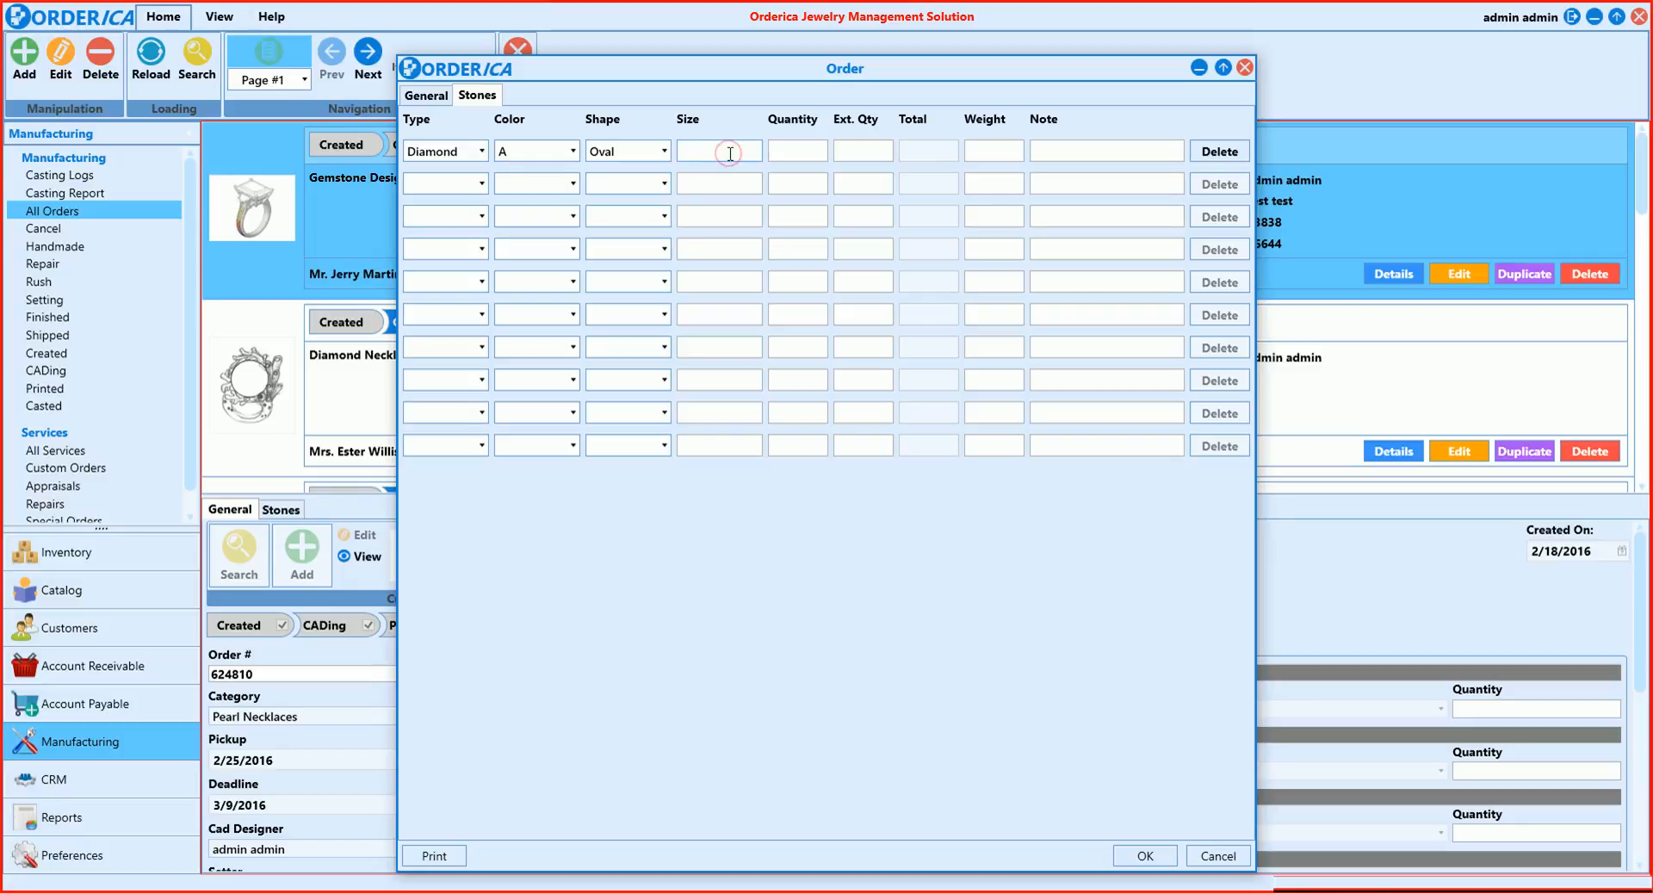
pyautogui.click(794, 155)
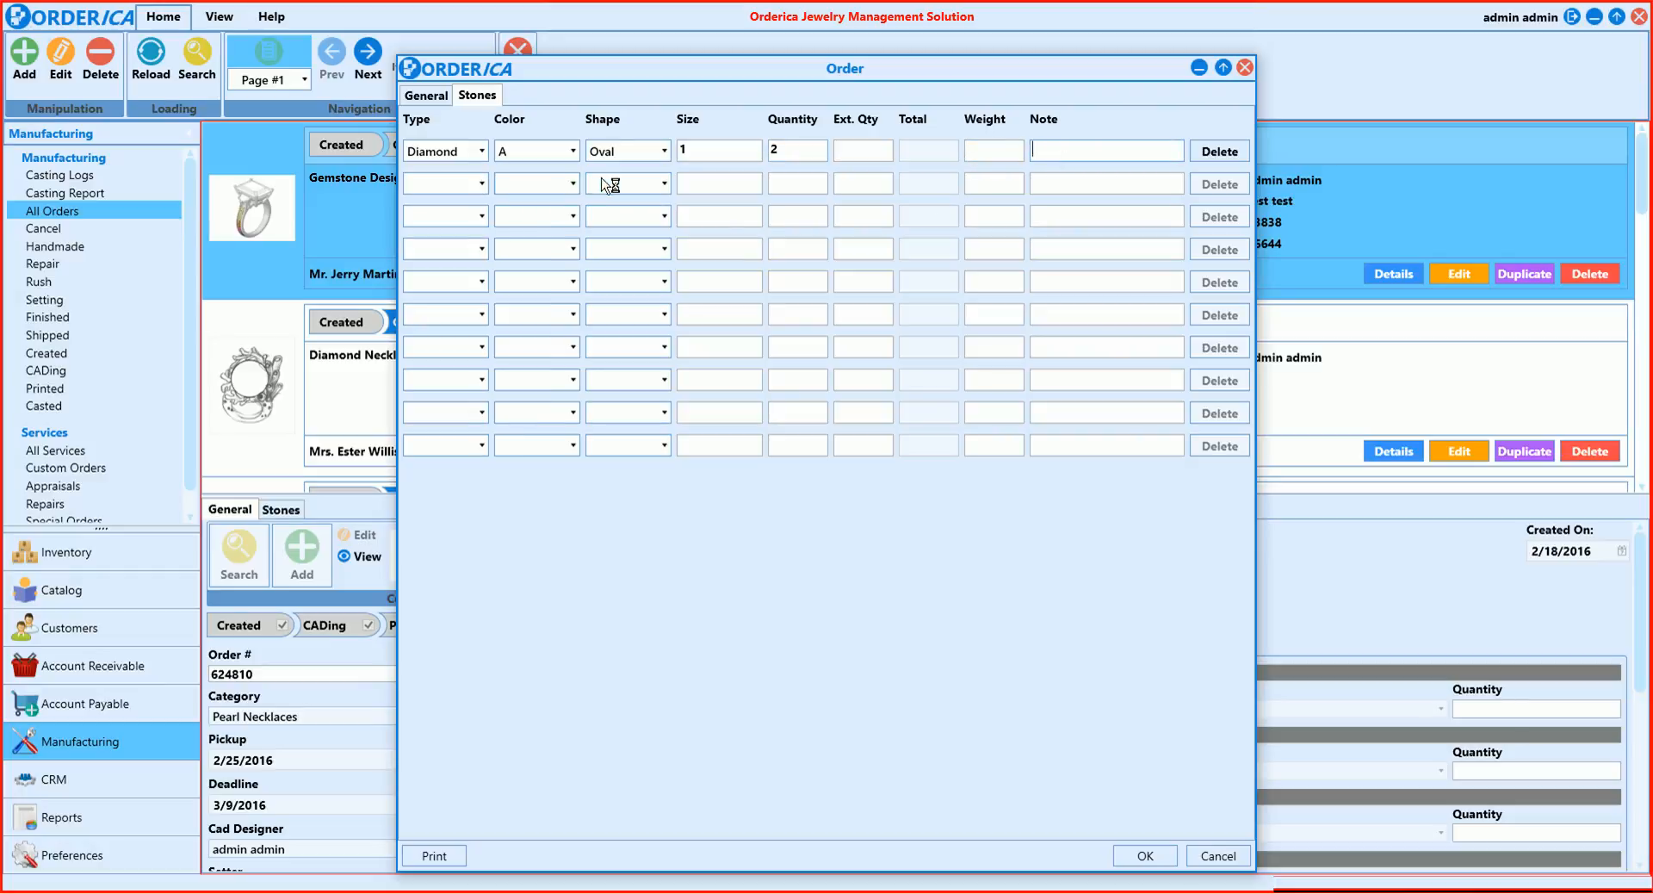
# Step: Delete the Diamond row from the order's stones and confirm the deletion
pyautogui.click(1217, 152)
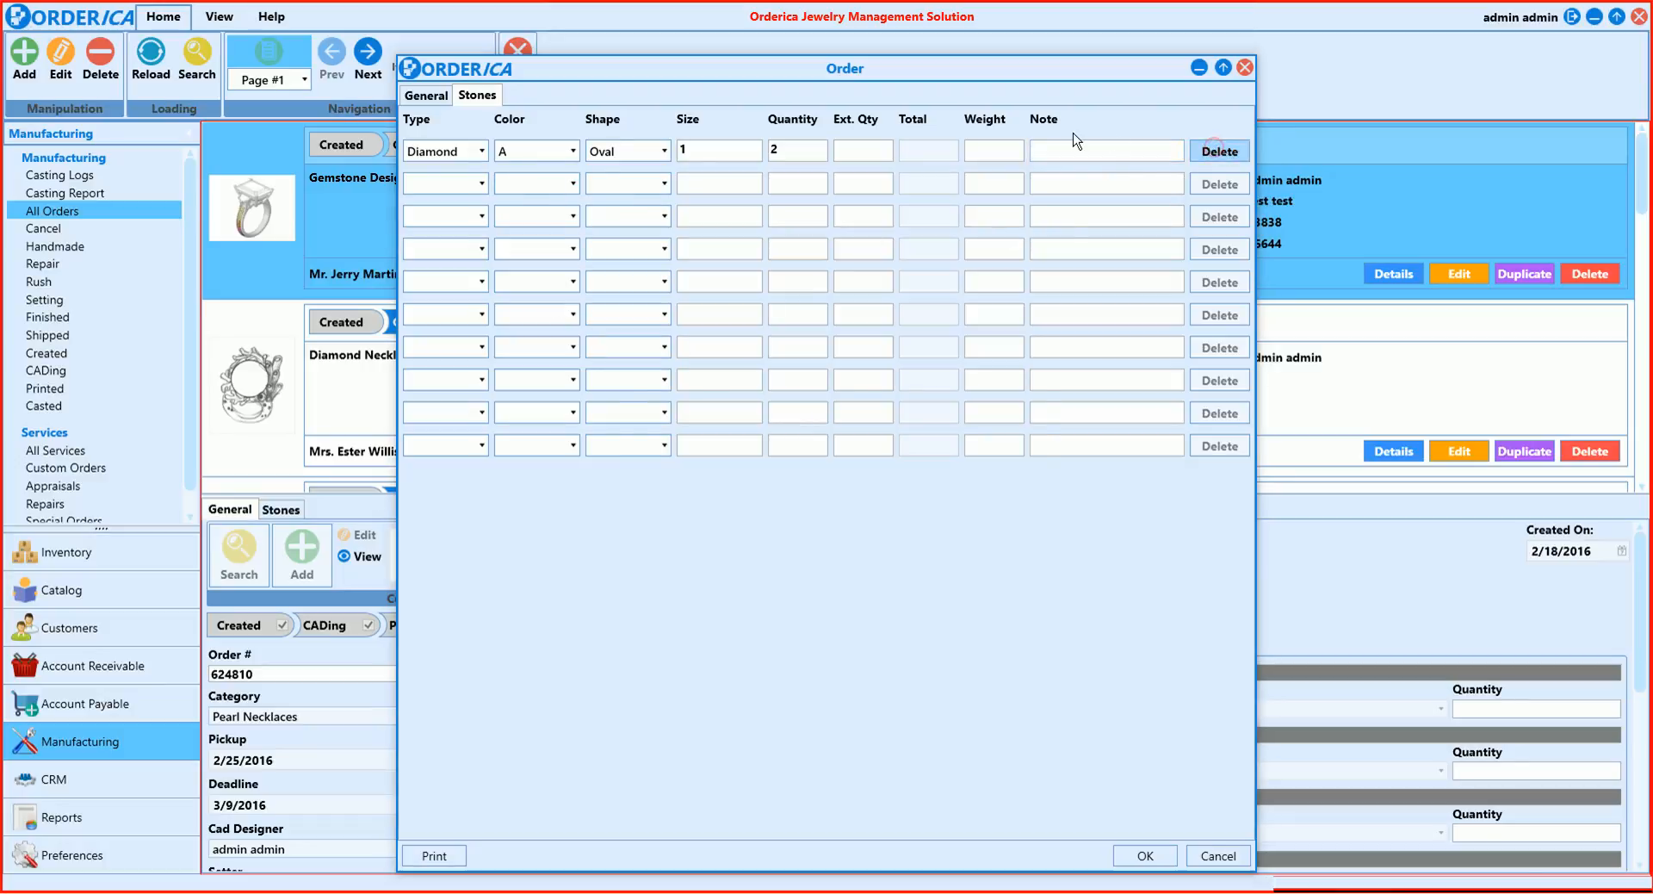
pyautogui.click(930, 492)
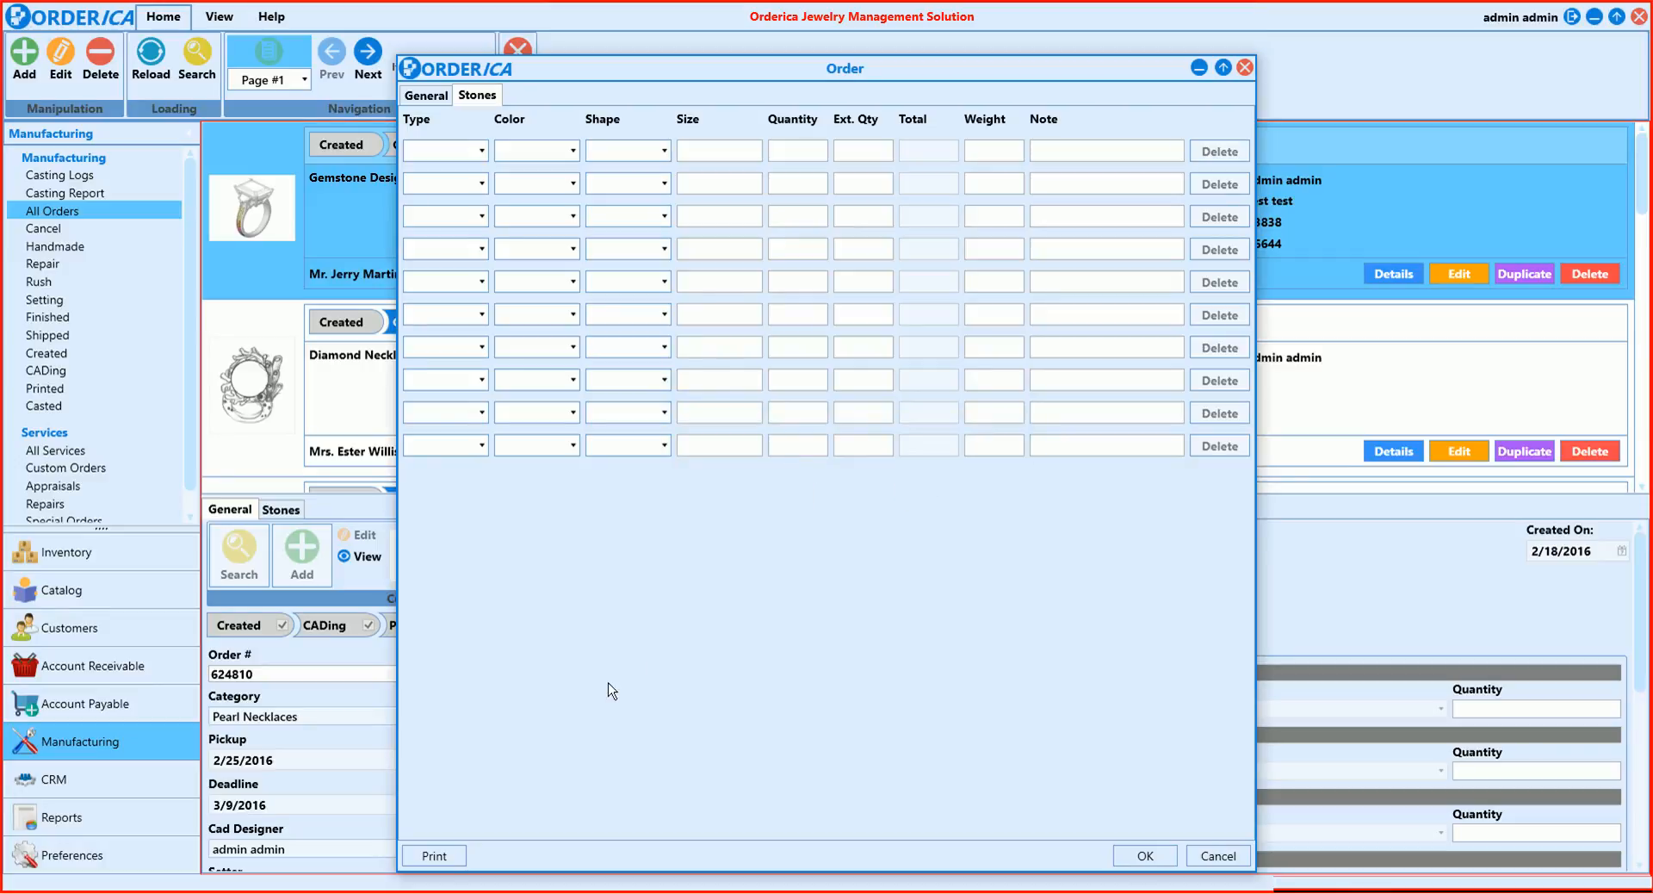
# Step: Preview the order's printout, check its export options, and close the preview
pyautogui.click(435, 855)
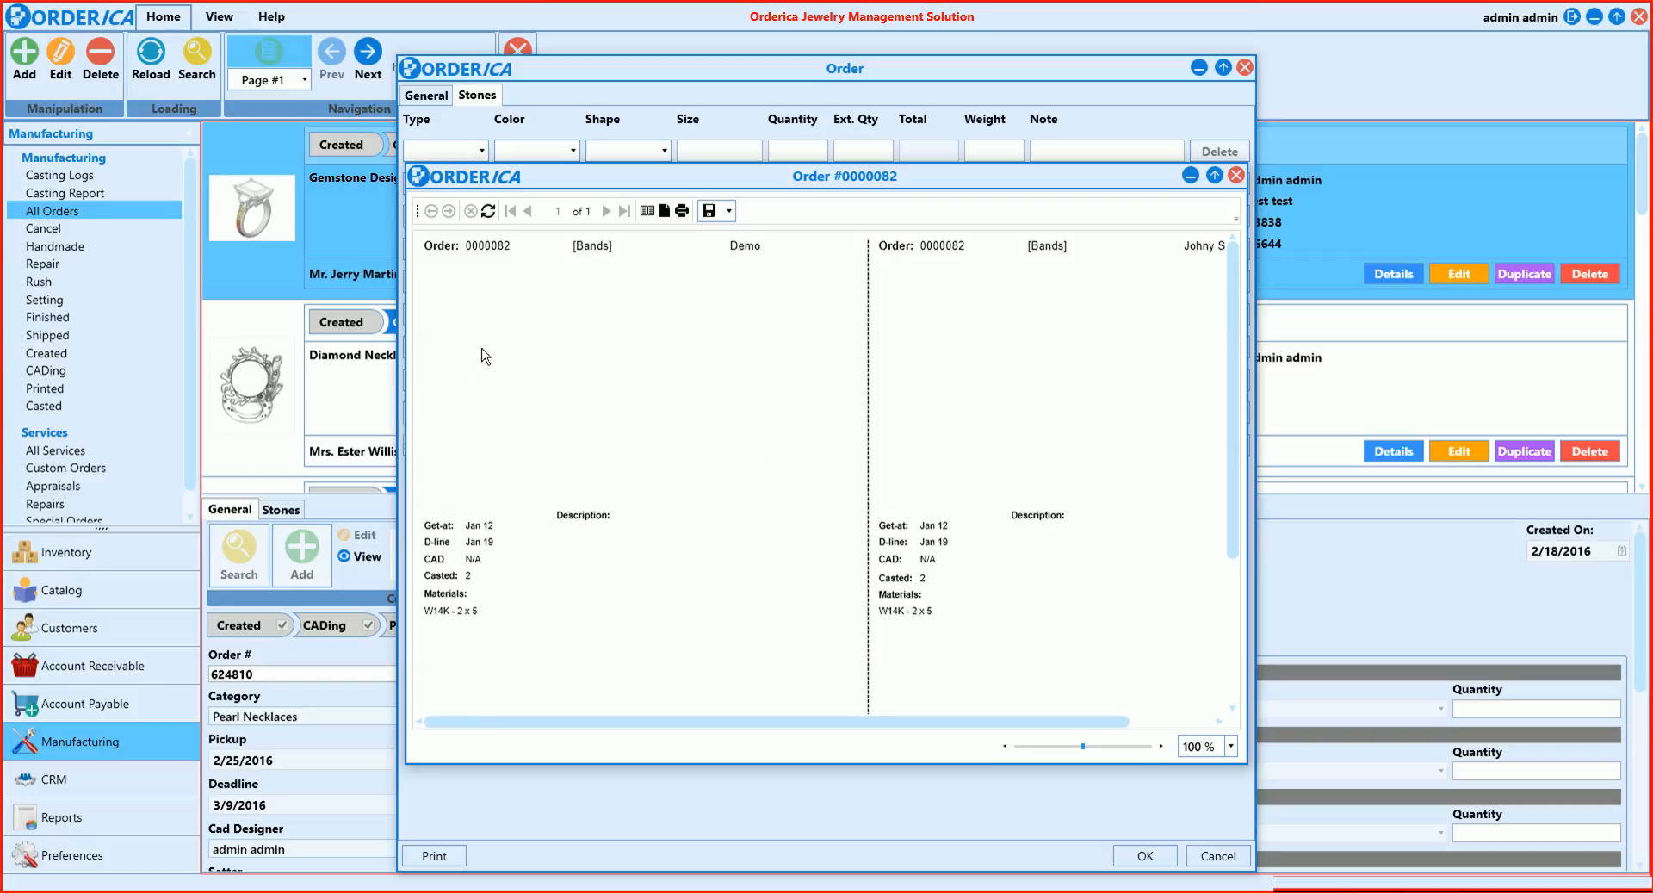
pyautogui.click(725, 212)
pyautogui.click(728, 211)
pyautogui.click(1236, 175)
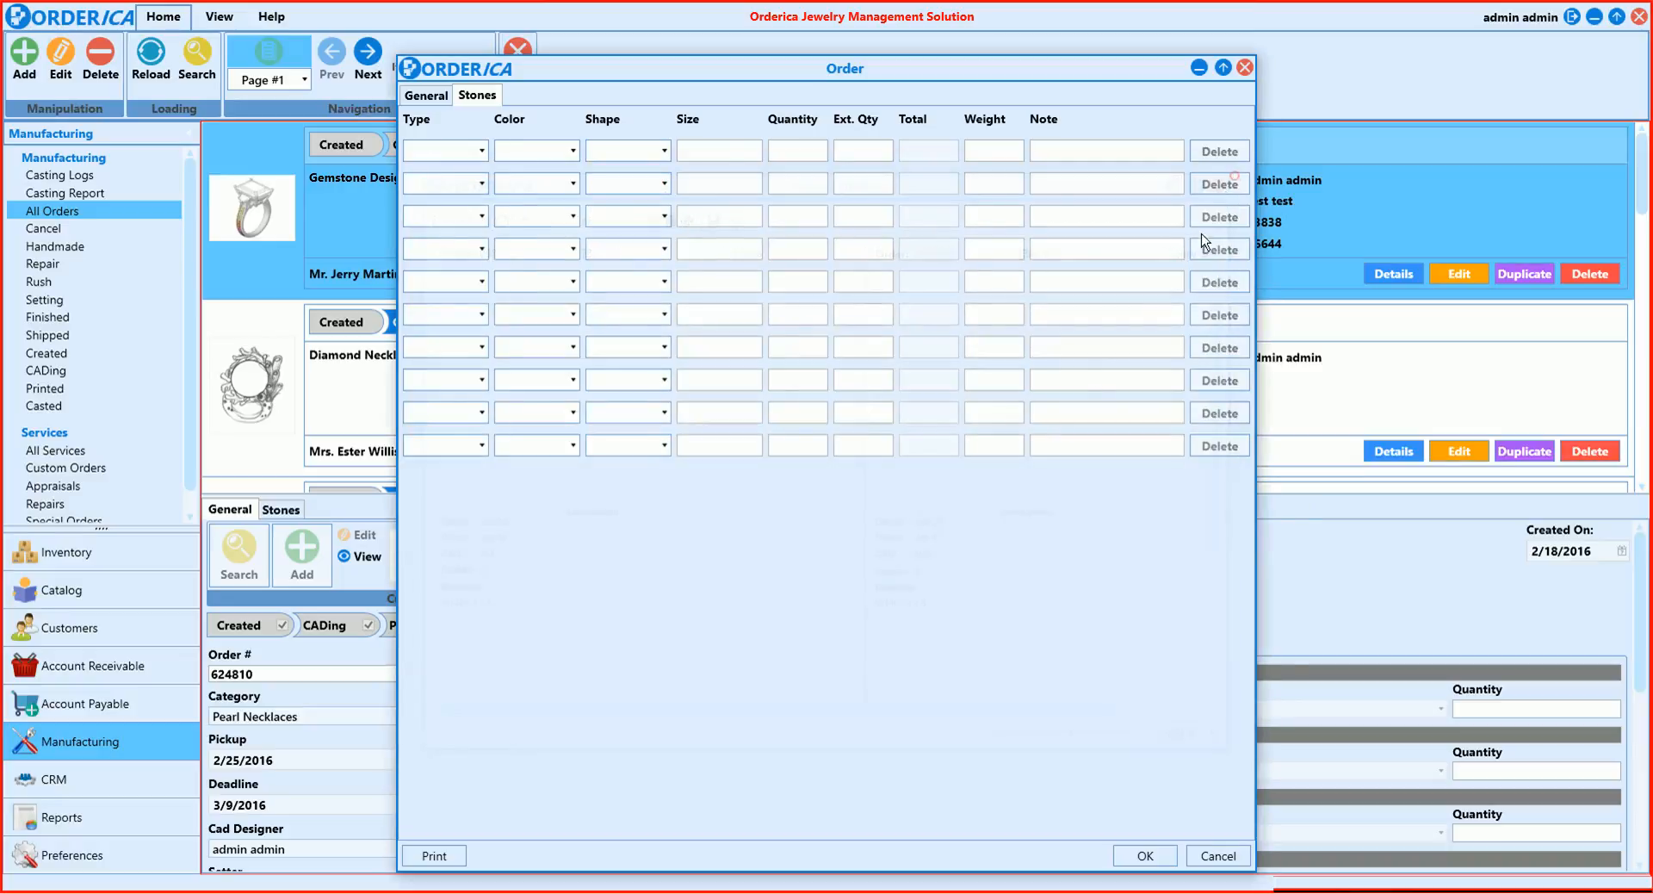
# Step: Save the new order, view its details from the order list, and close them
pyautogui.click(1149, 855)
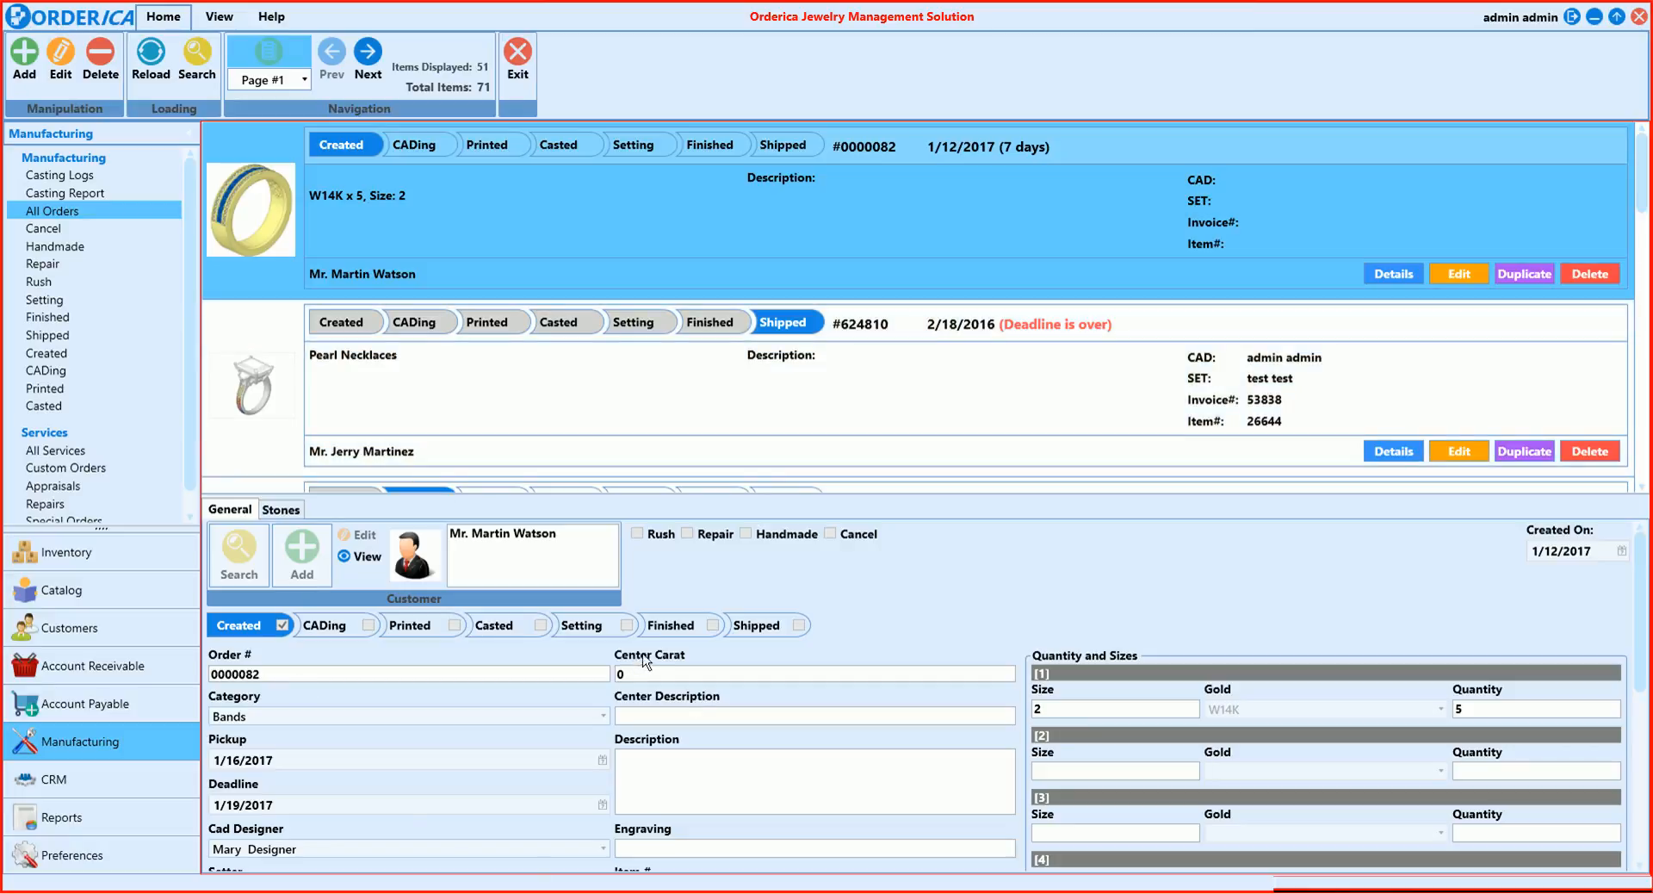
pyautogui.click(1393, 274)
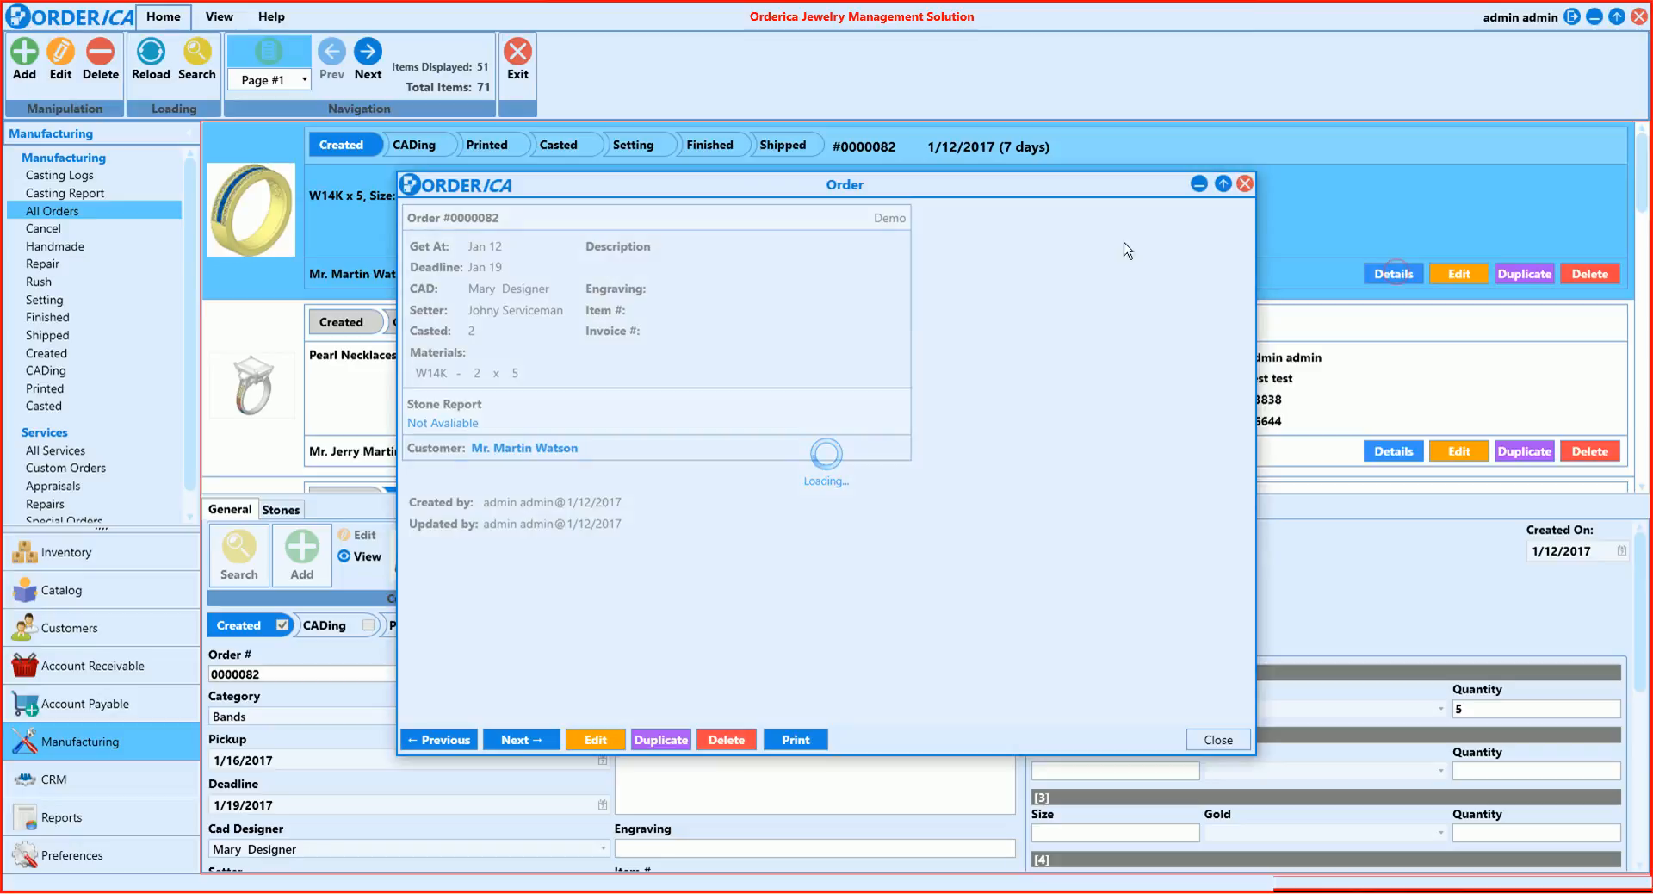
pyautogui.click(1244, 185)
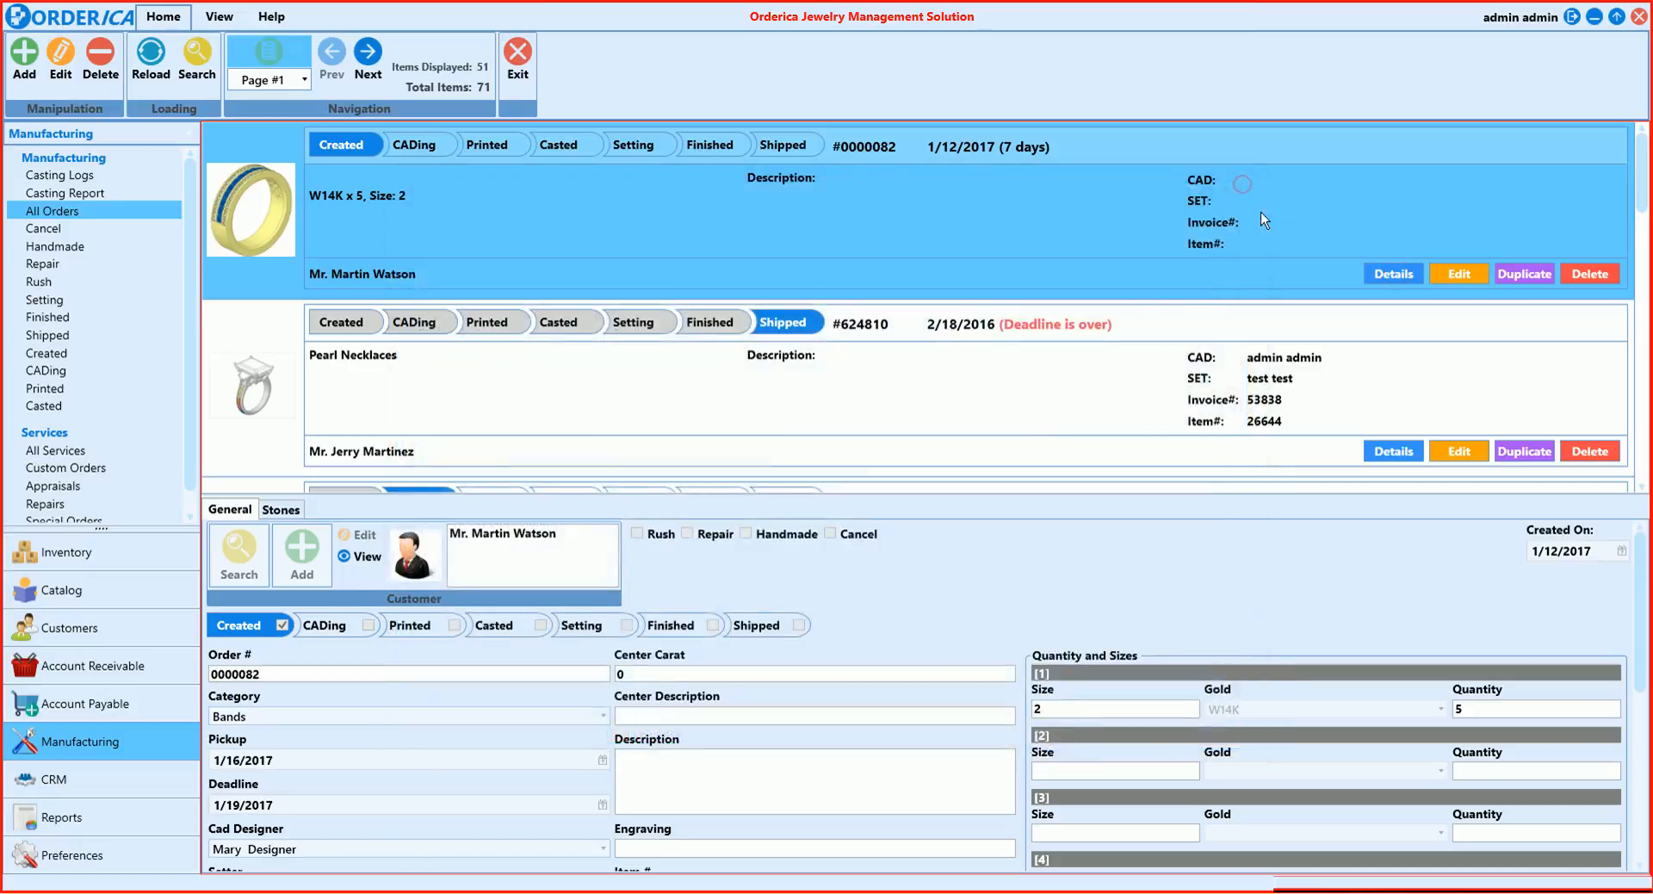
# Step: Open the new Bands order for editing and close it without saving
pyautogui.doubleClick(1025, 226)
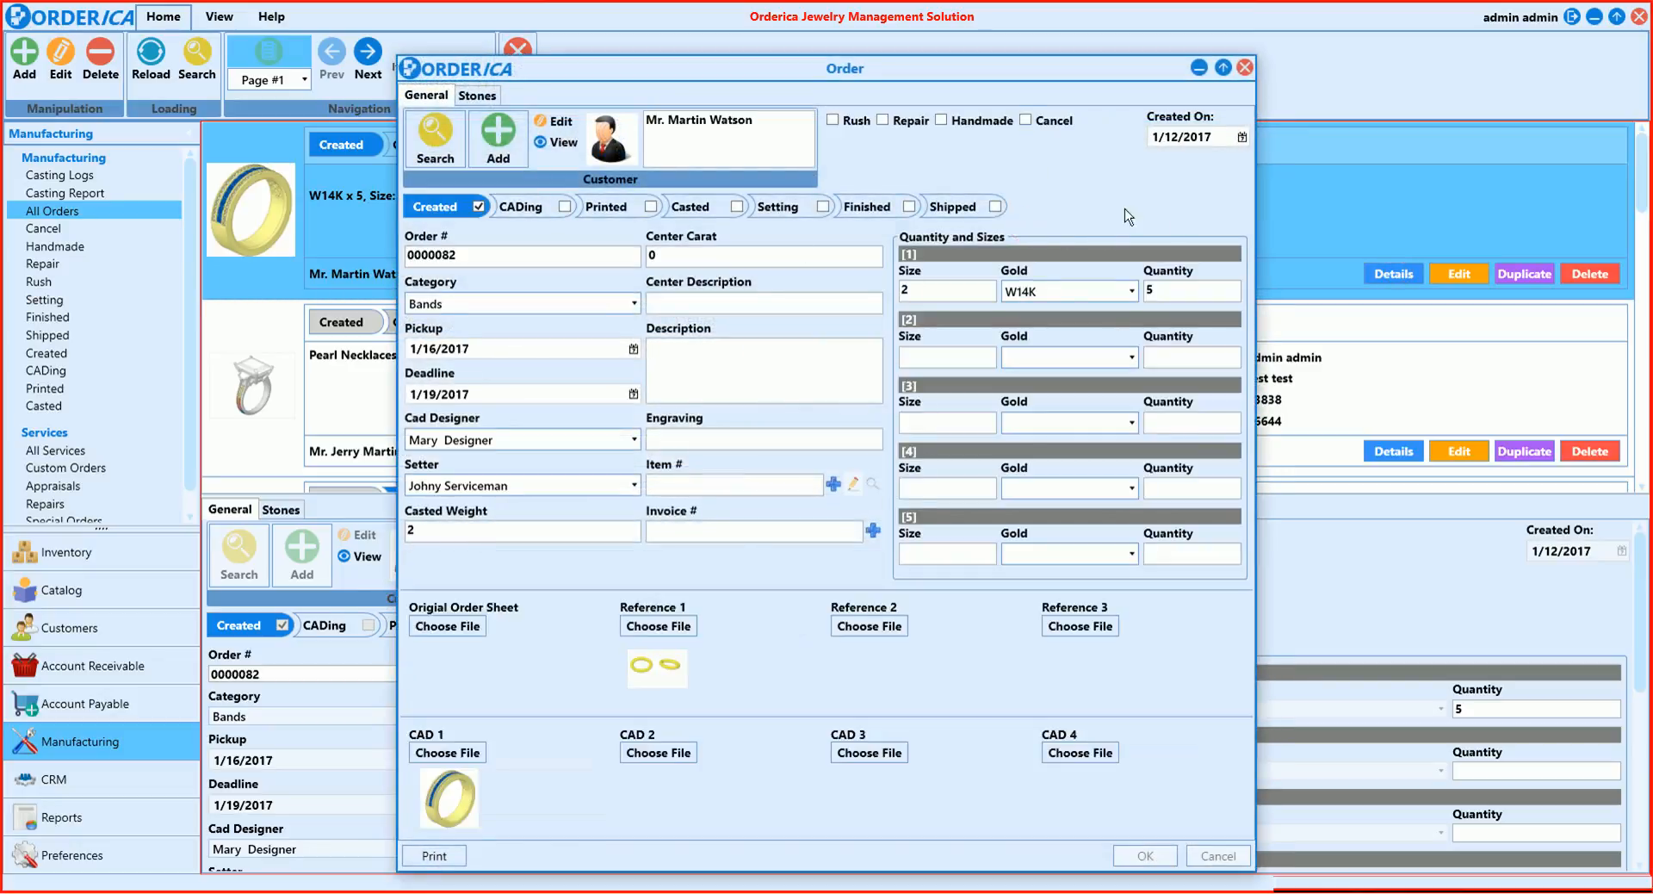
pyautogui.click(1245, 68)
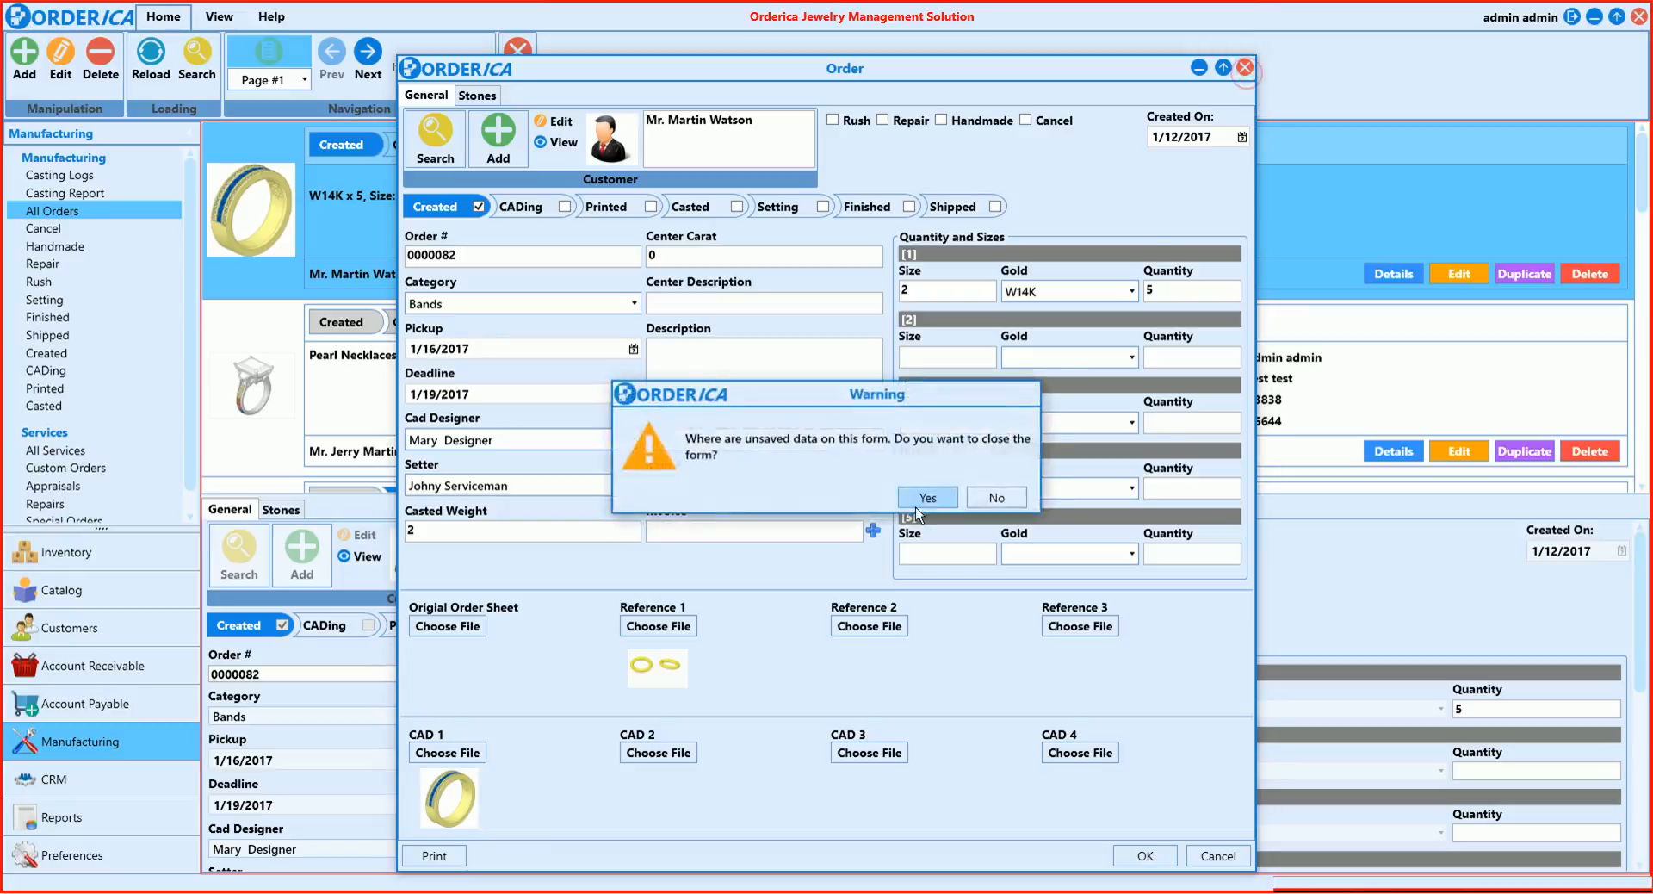
pyautogui.click(921, 500)
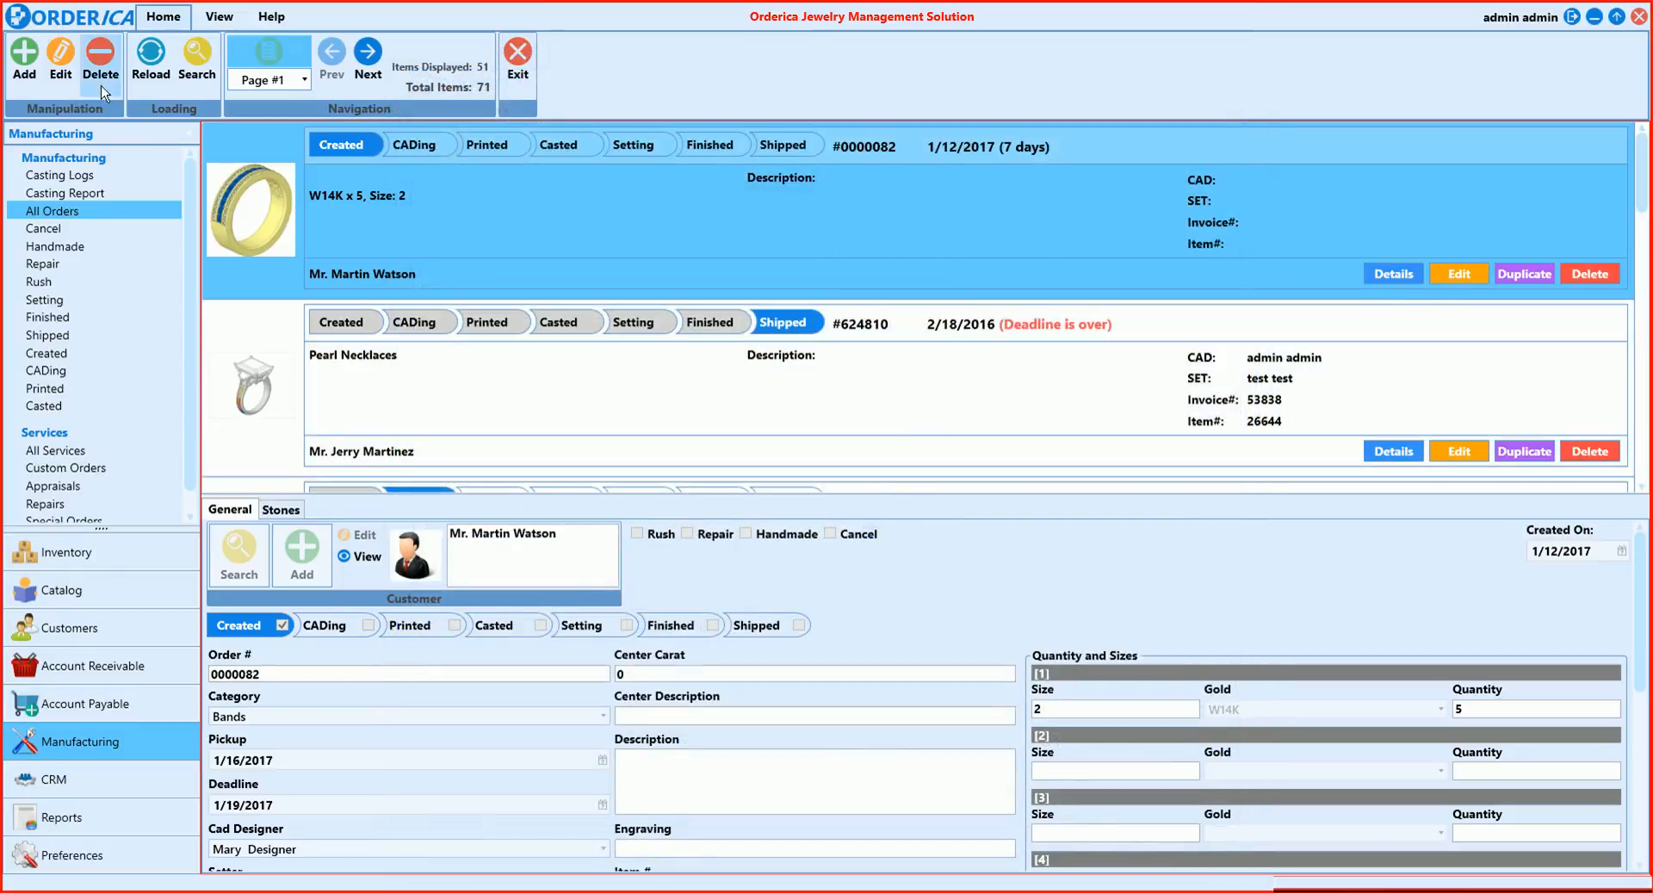
# Step: Duplicate the new Bands order and discard the unsaved copy
pyautogui.click(1524, 274)
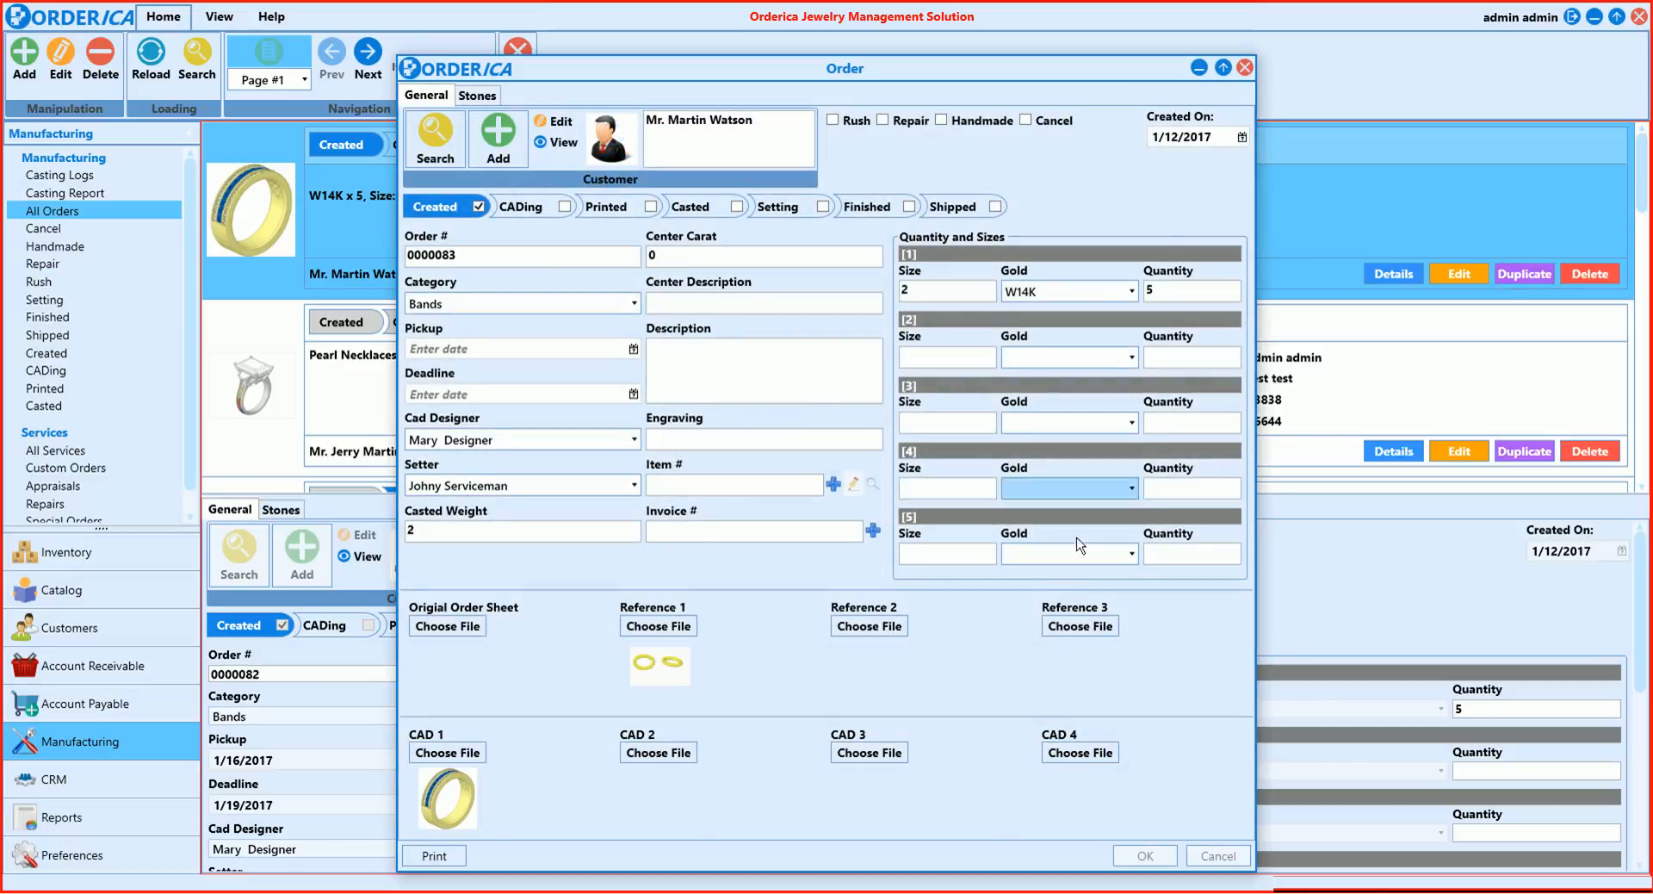
pyautogui.click(1245, 68)
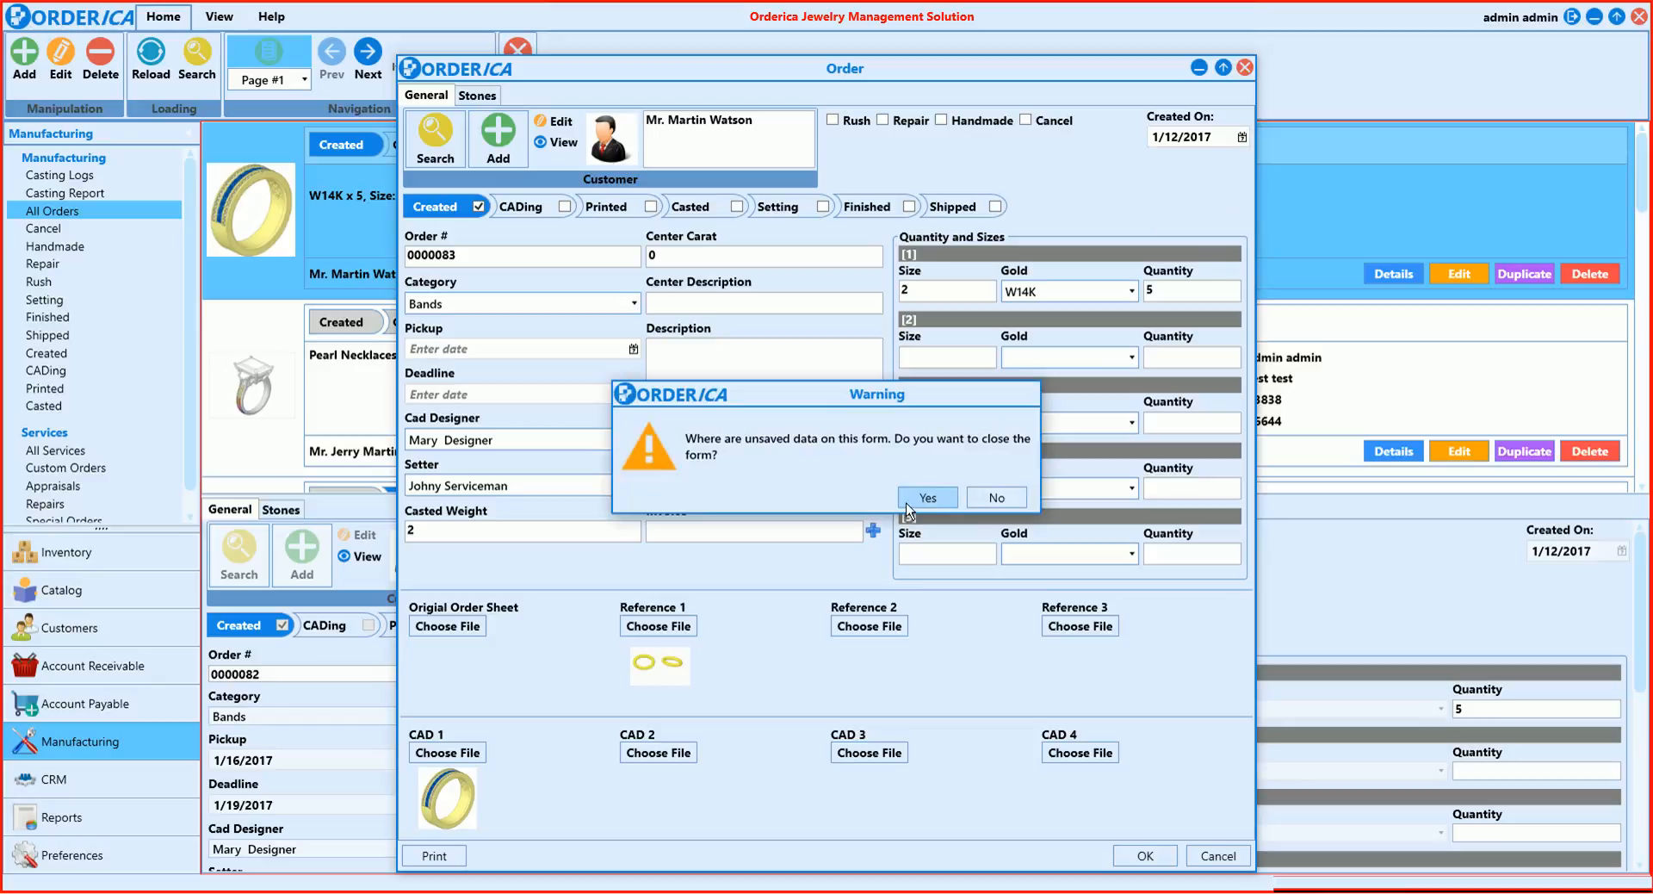
pyautogui.click(923, 497)
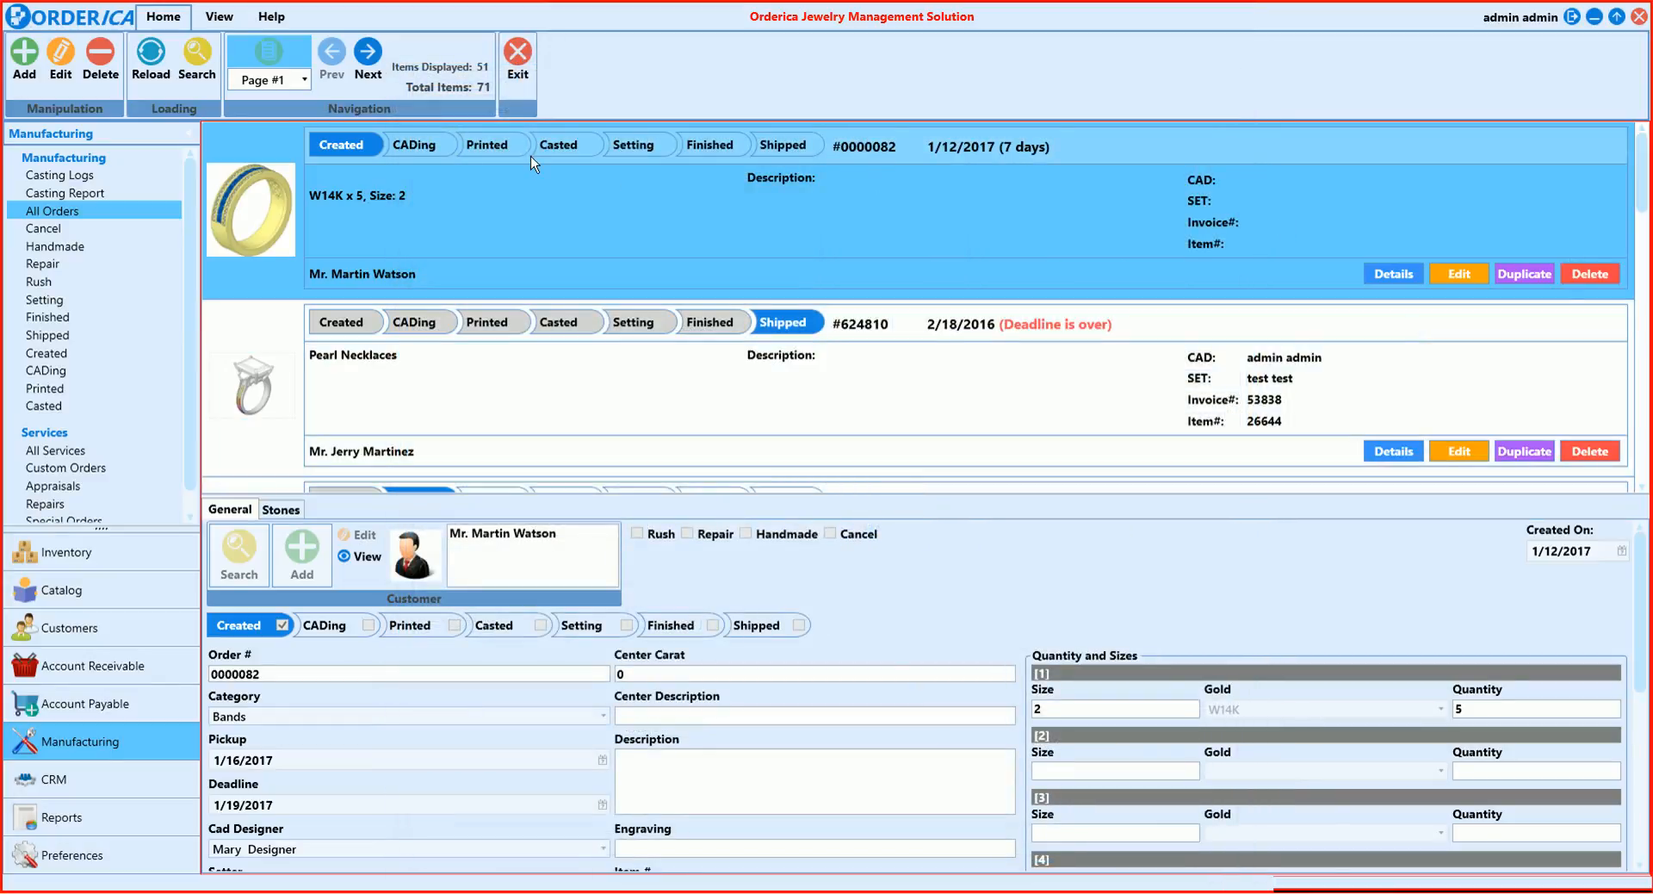
# Step: Go to page 2 of the orders list, return to page 1, and check the available pages
pyautogui.click(366, 50)
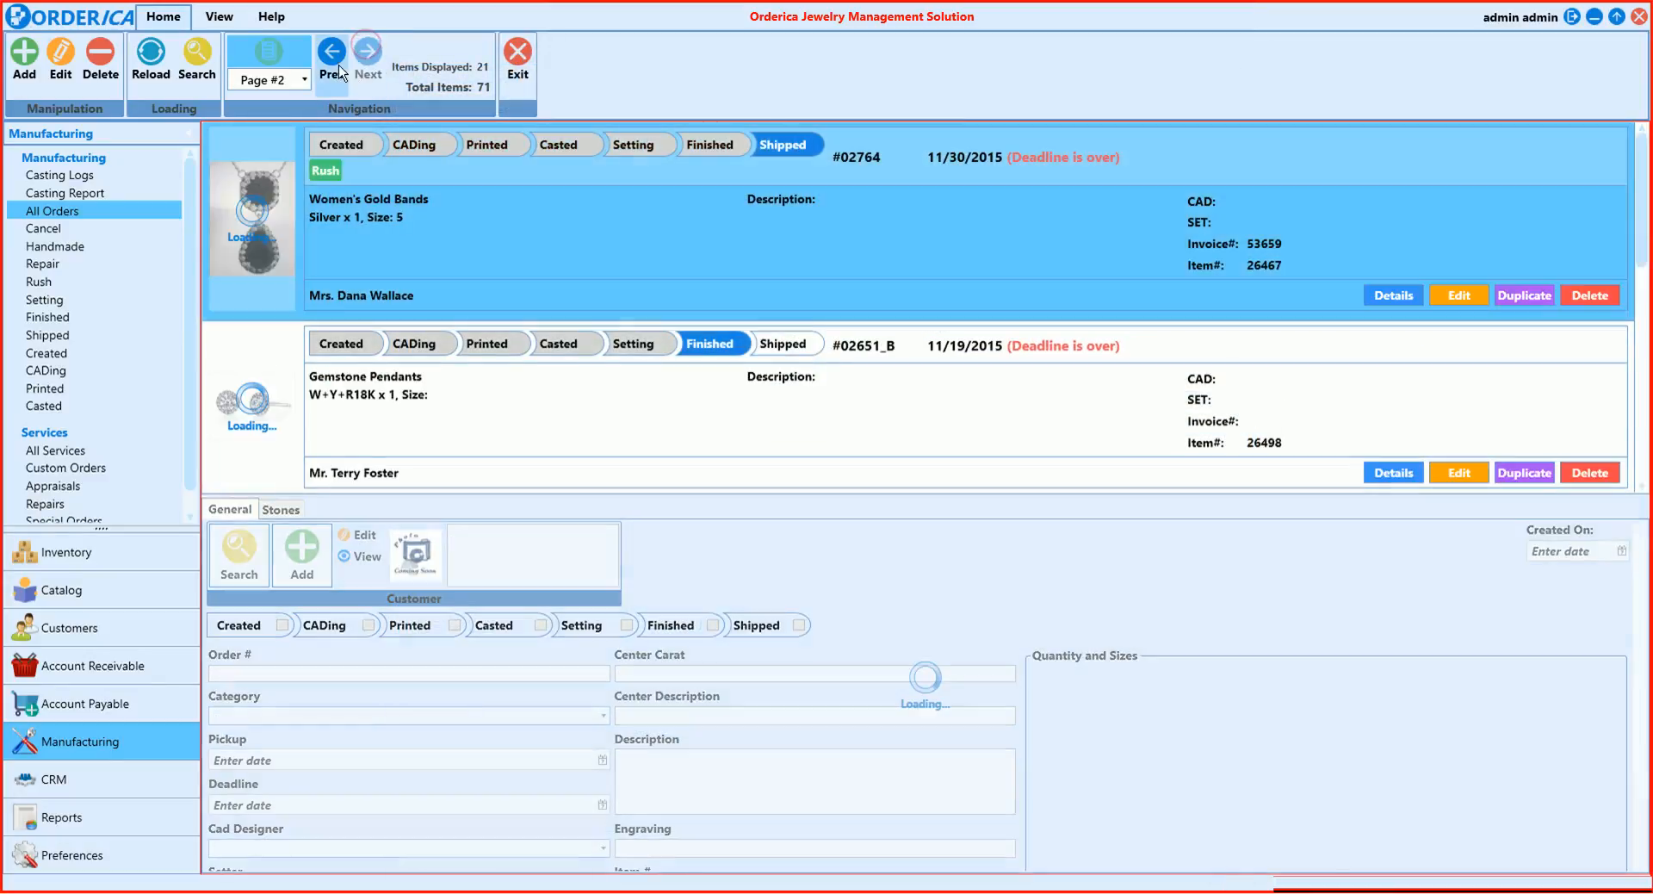
pyautogui.click(336, 68)
pyautogui.click(267, 79)
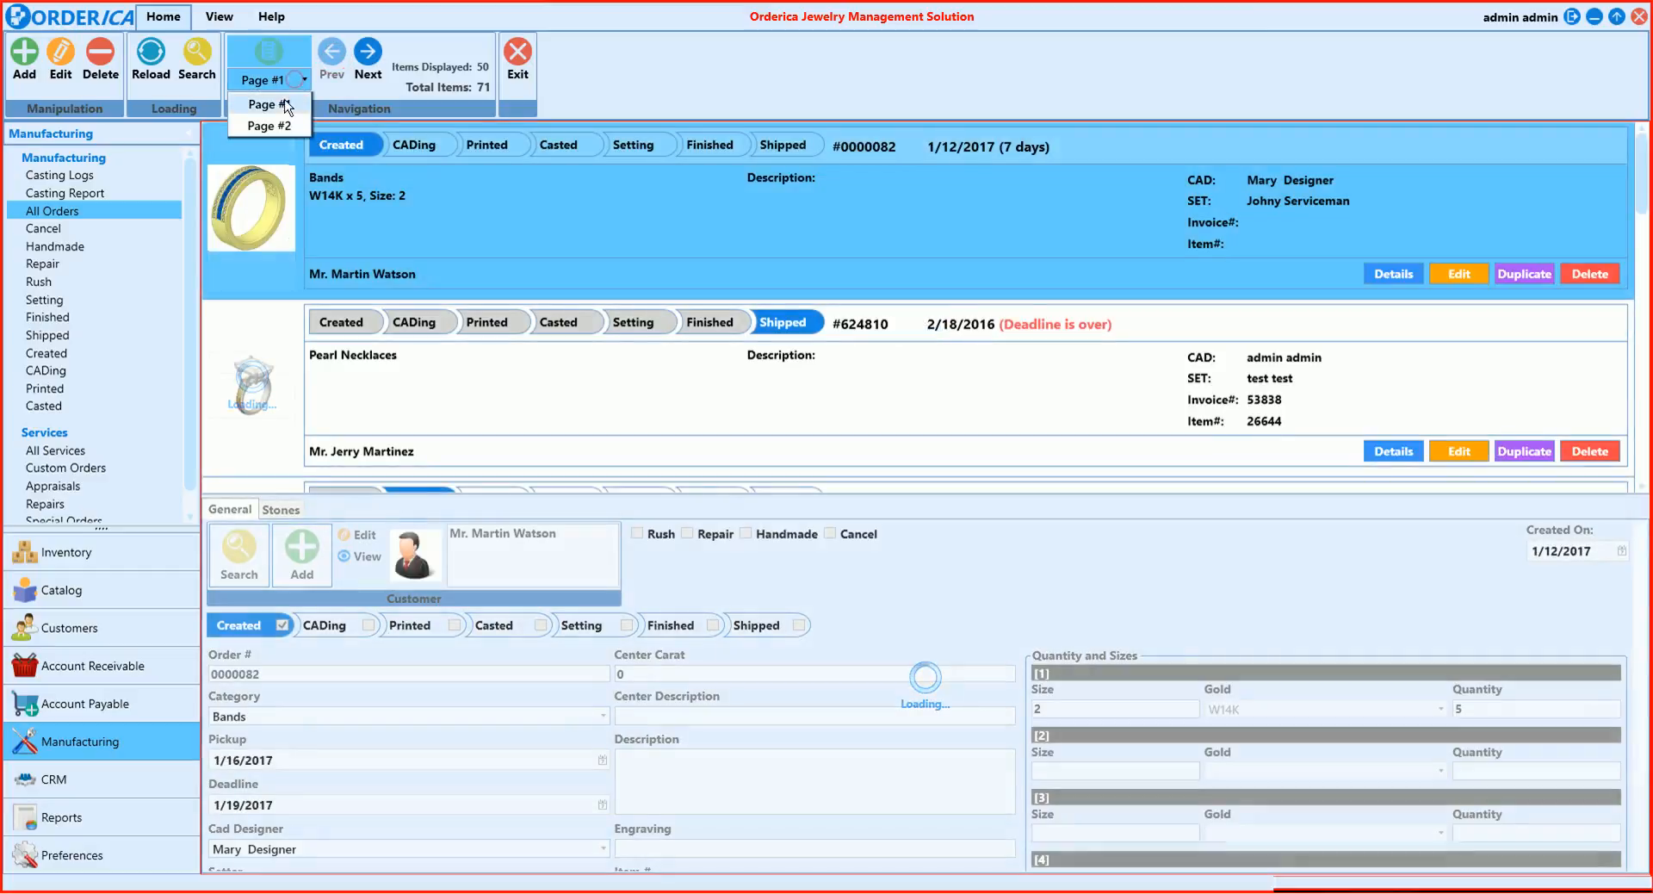
pyautogui.click(282, 86)
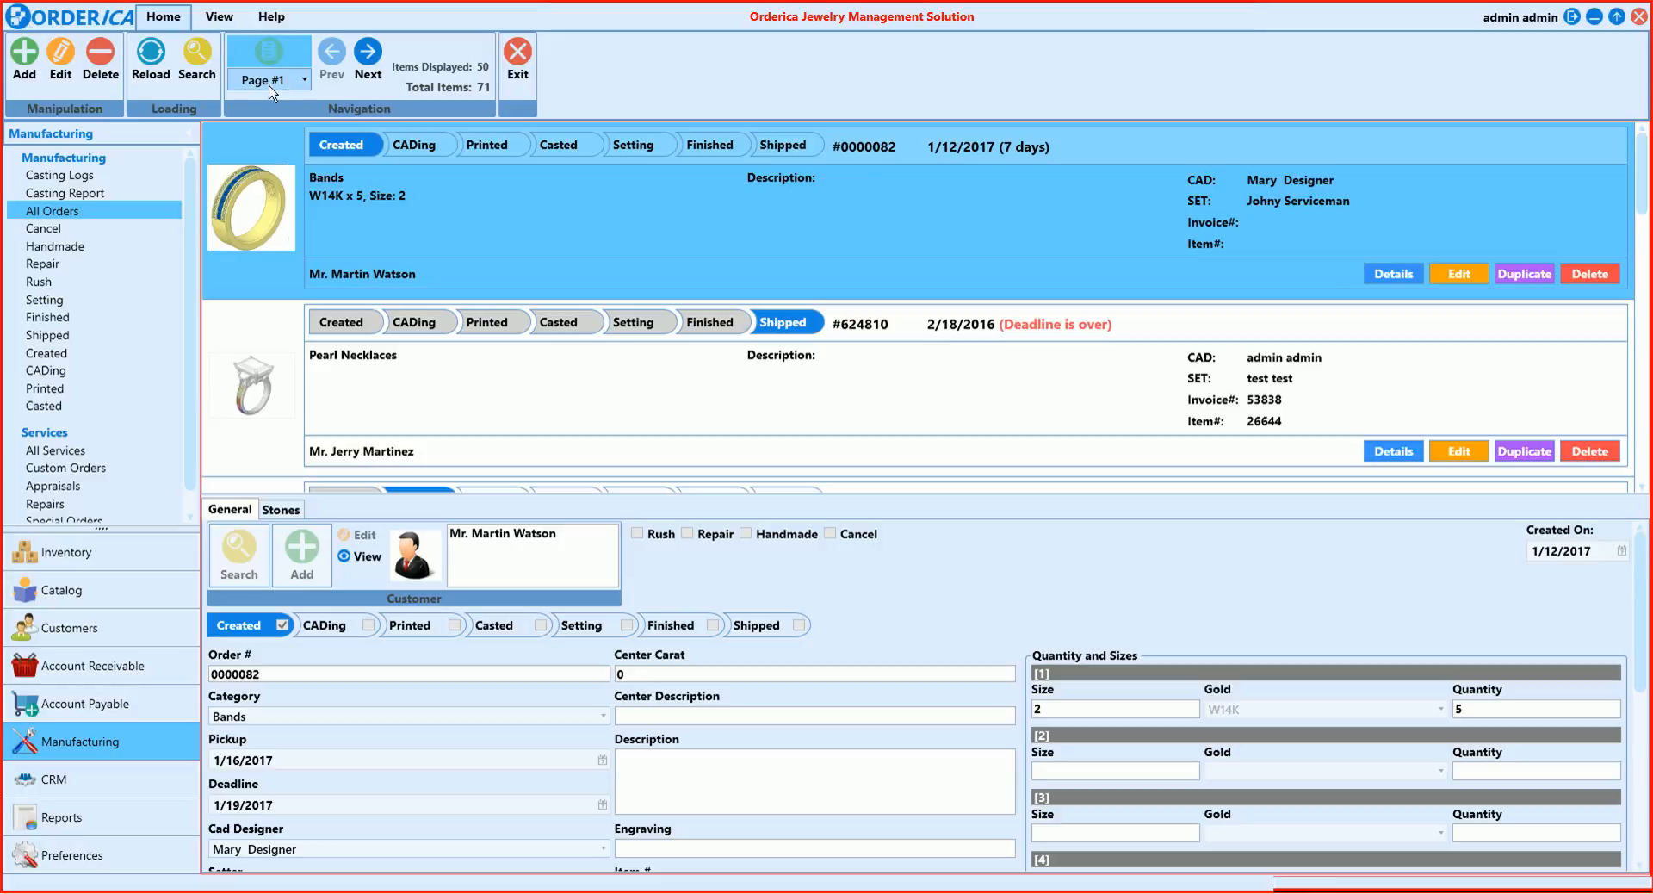
# Step: Open the order search form, check its category filter, and cancel the search
pyautogui.click(196, 56)
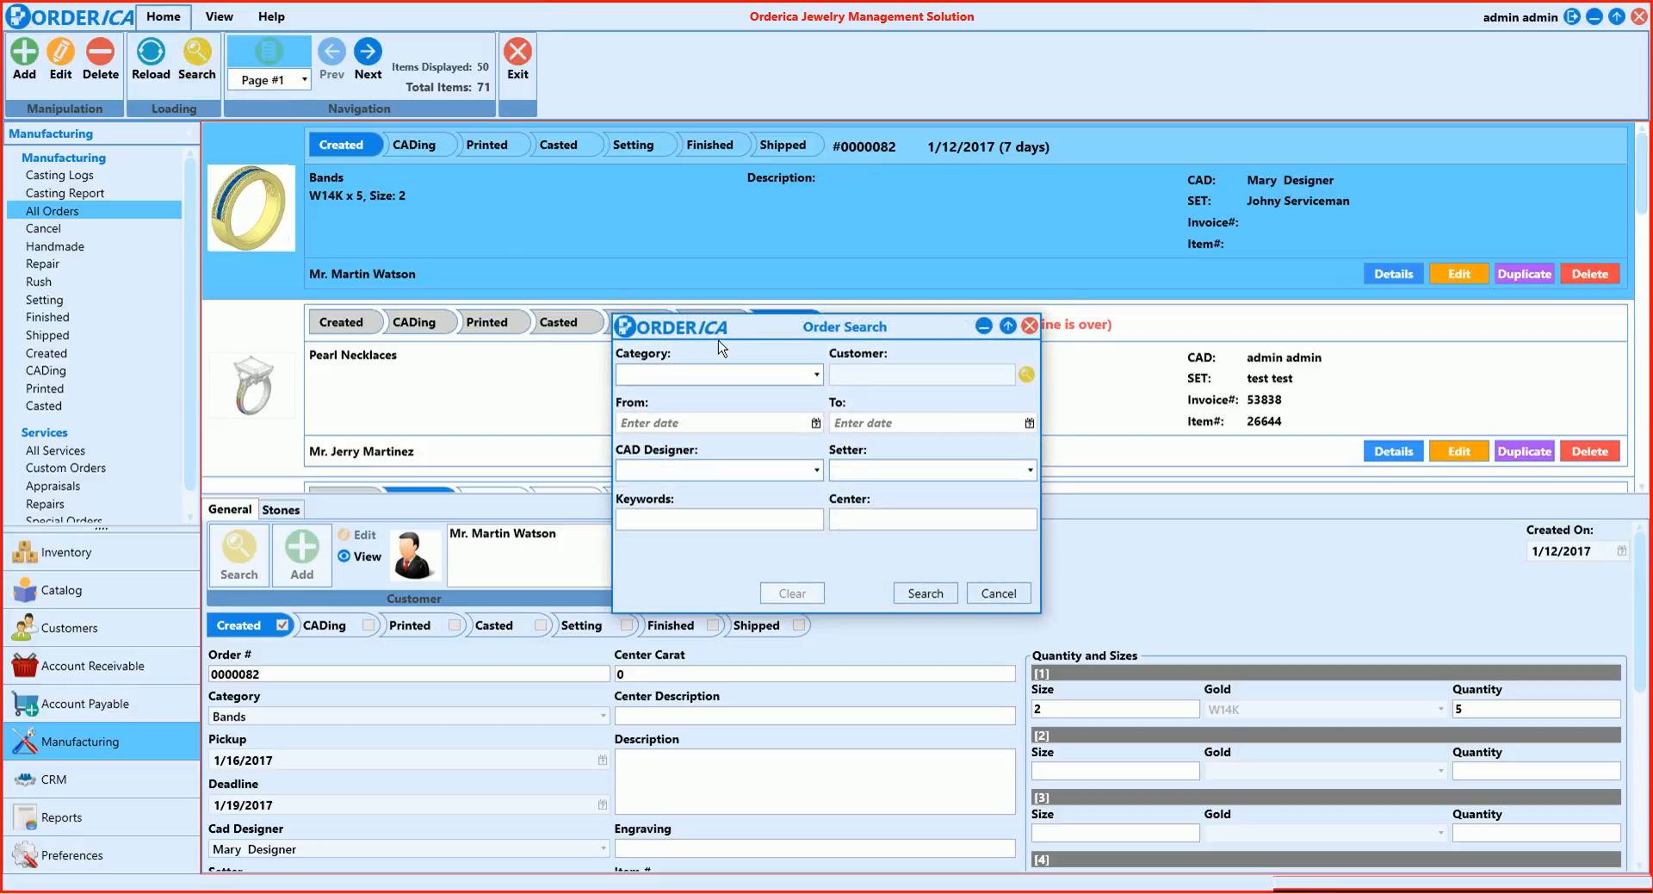
pyautogui.click(723, 373)
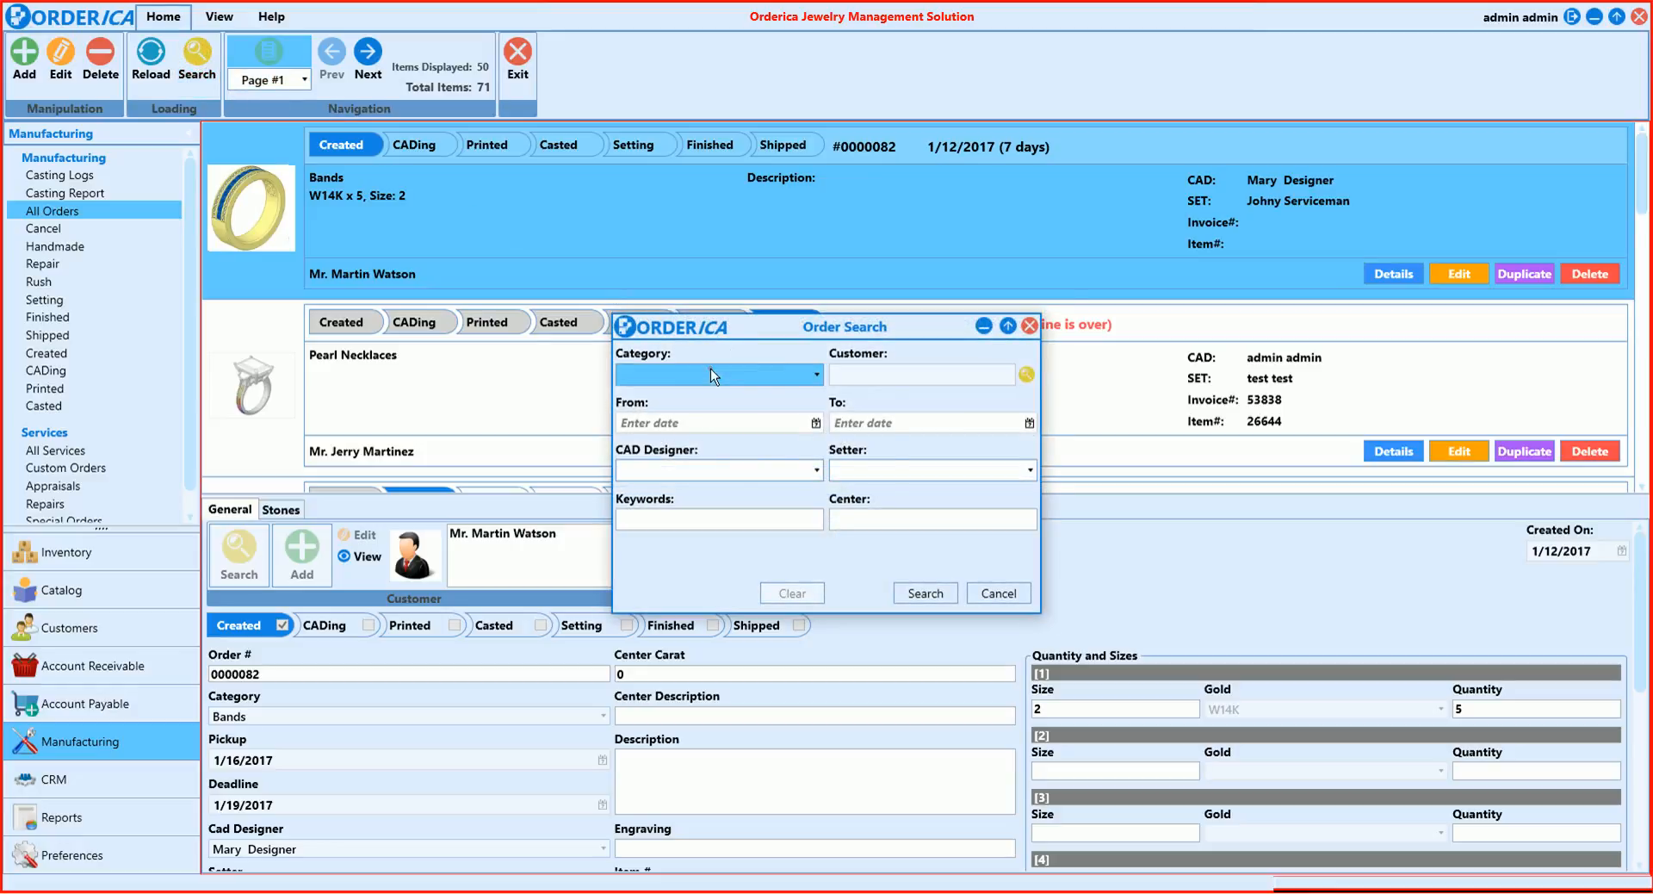
pyautogui.click(760, 370)
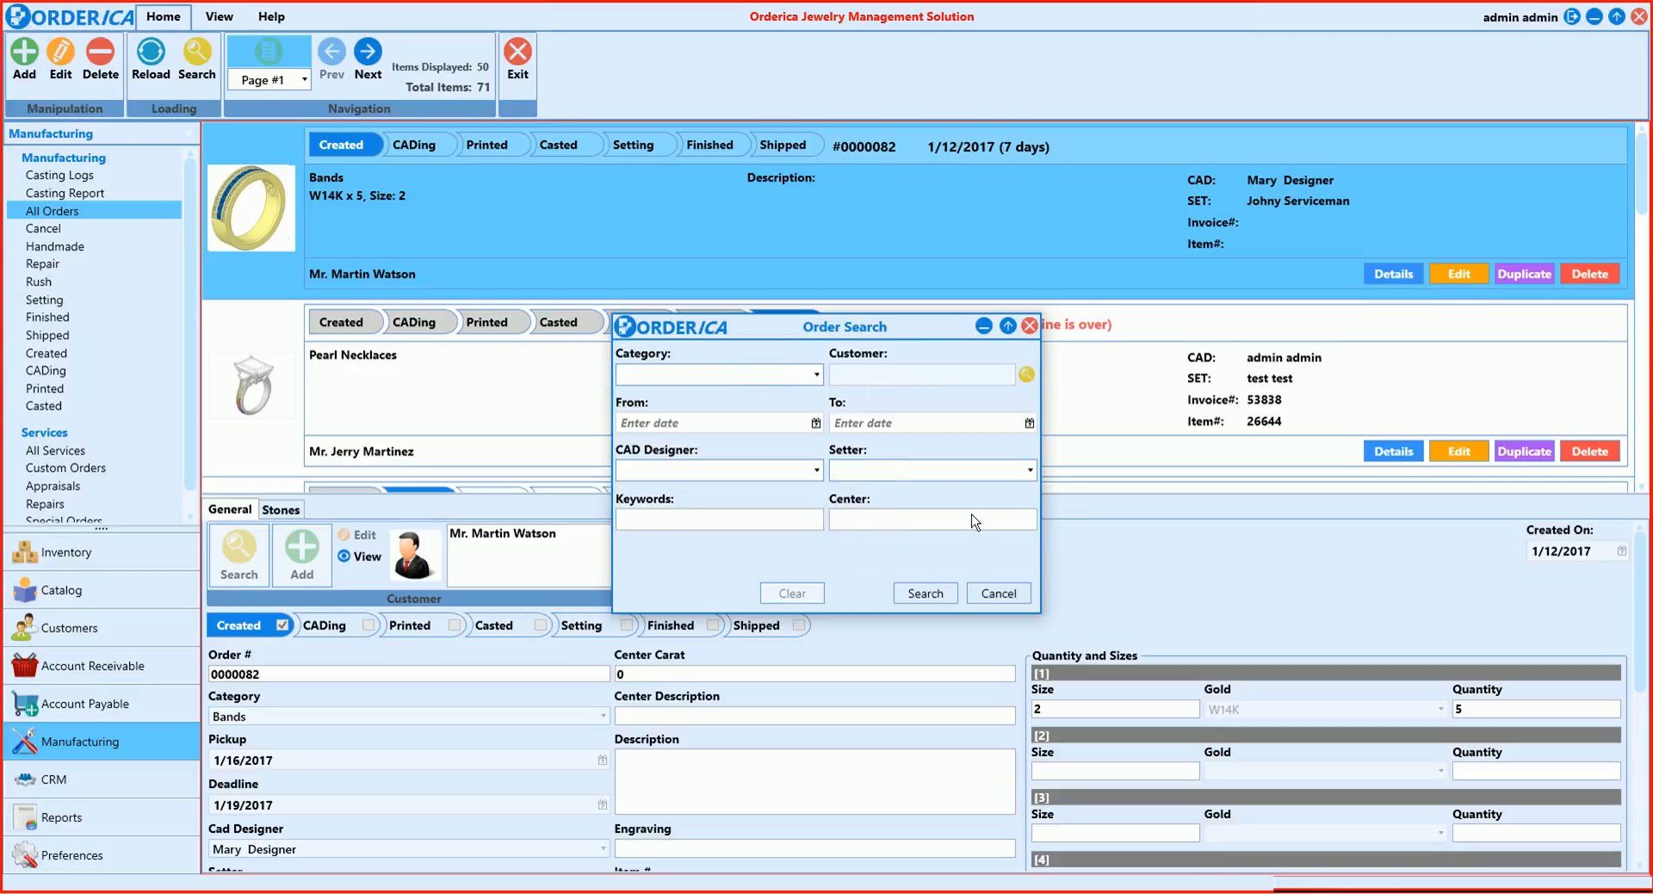
pyautogui.click(1006, 592)
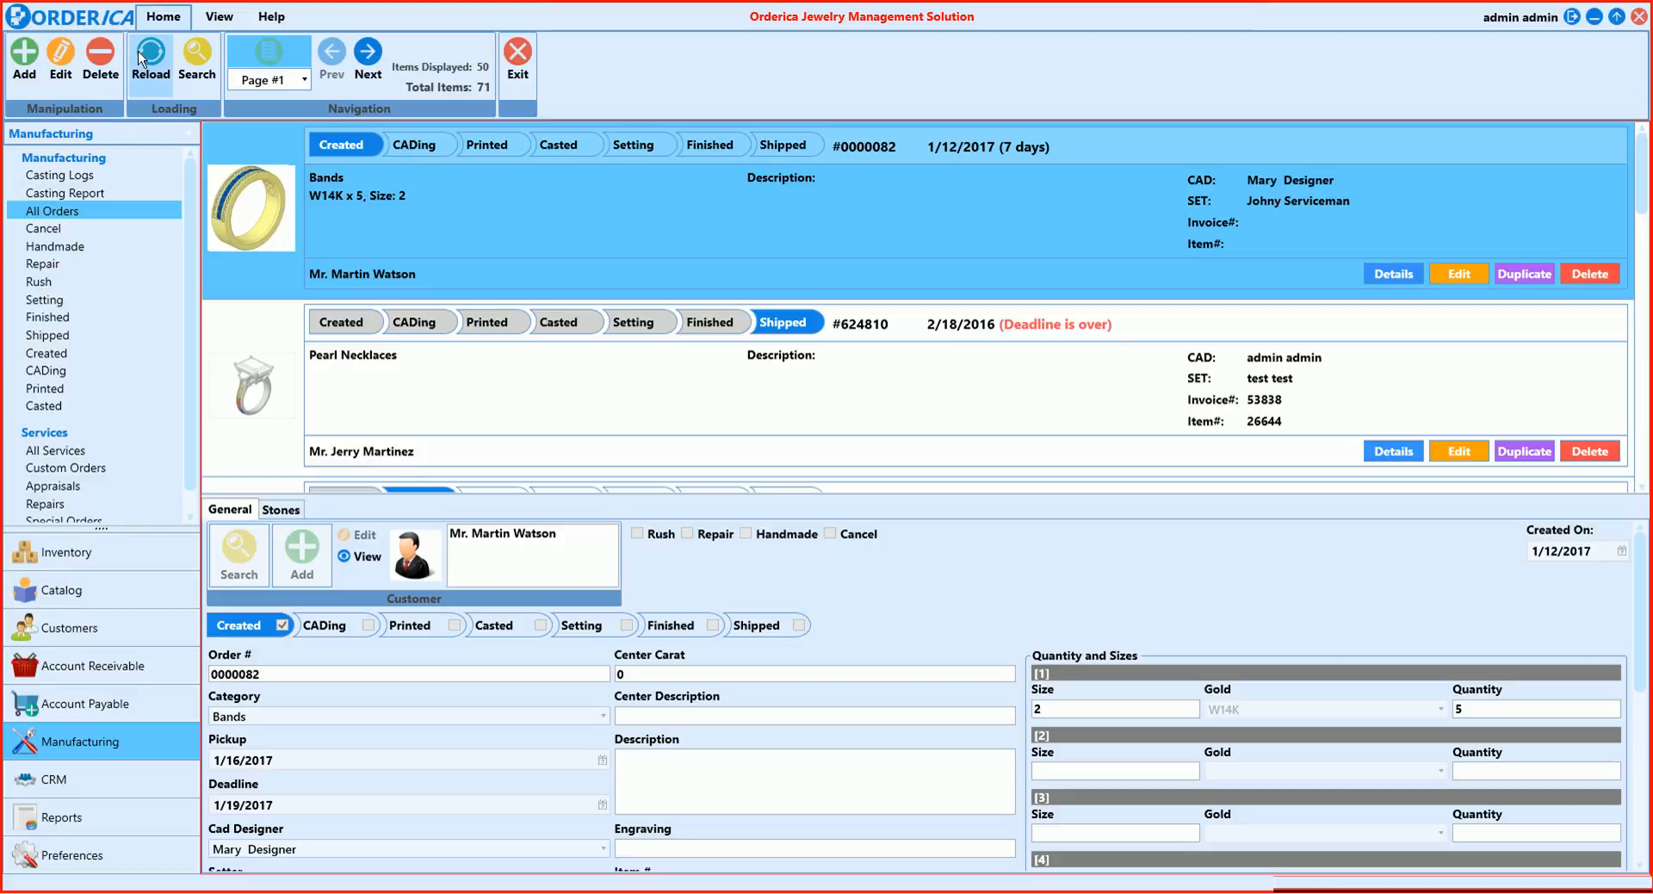
# Step: Show the orders in the Snap to Right, Grid View Only and Preview Only layouts in turn
pyautogui.click(218, 17)
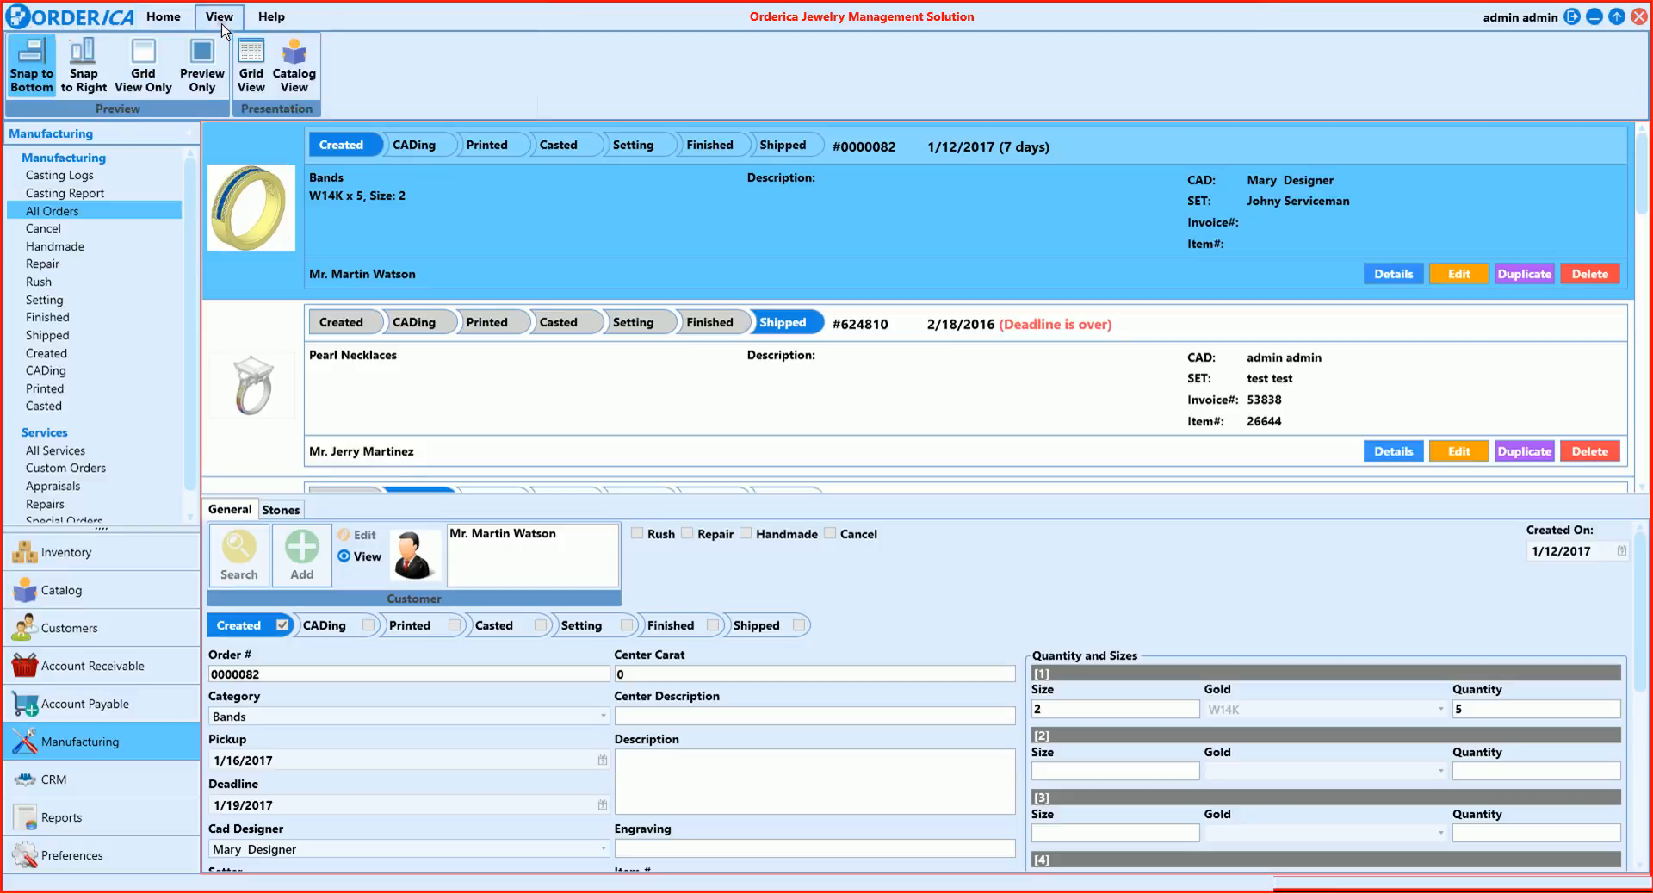
pyautogui.click(96, 55)
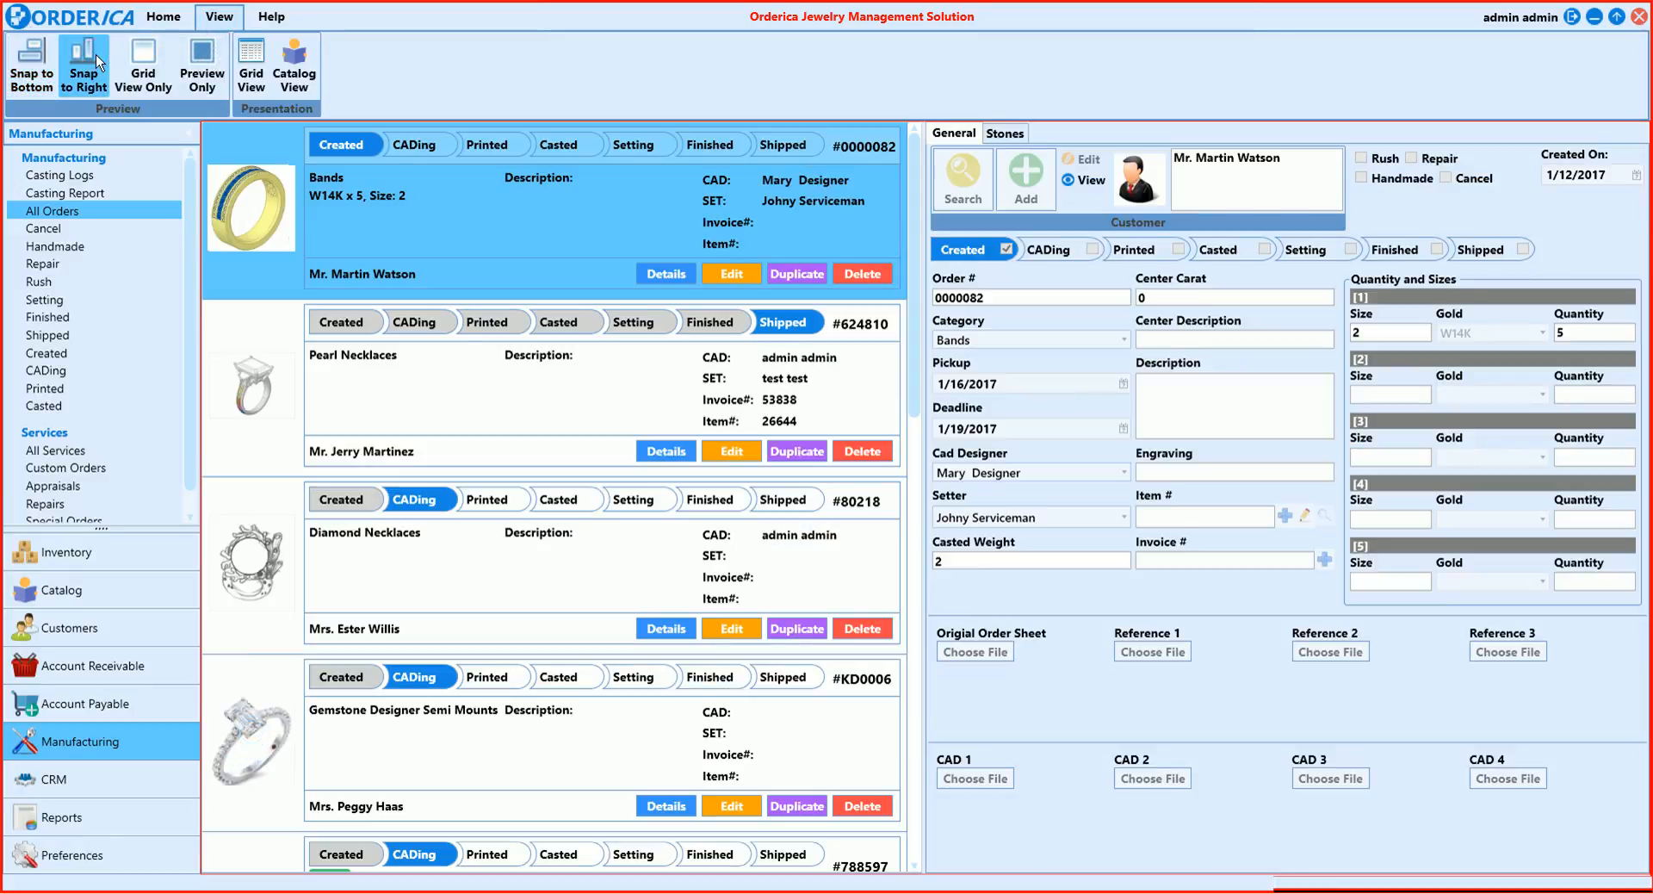
pyautogui.click(143, 71)
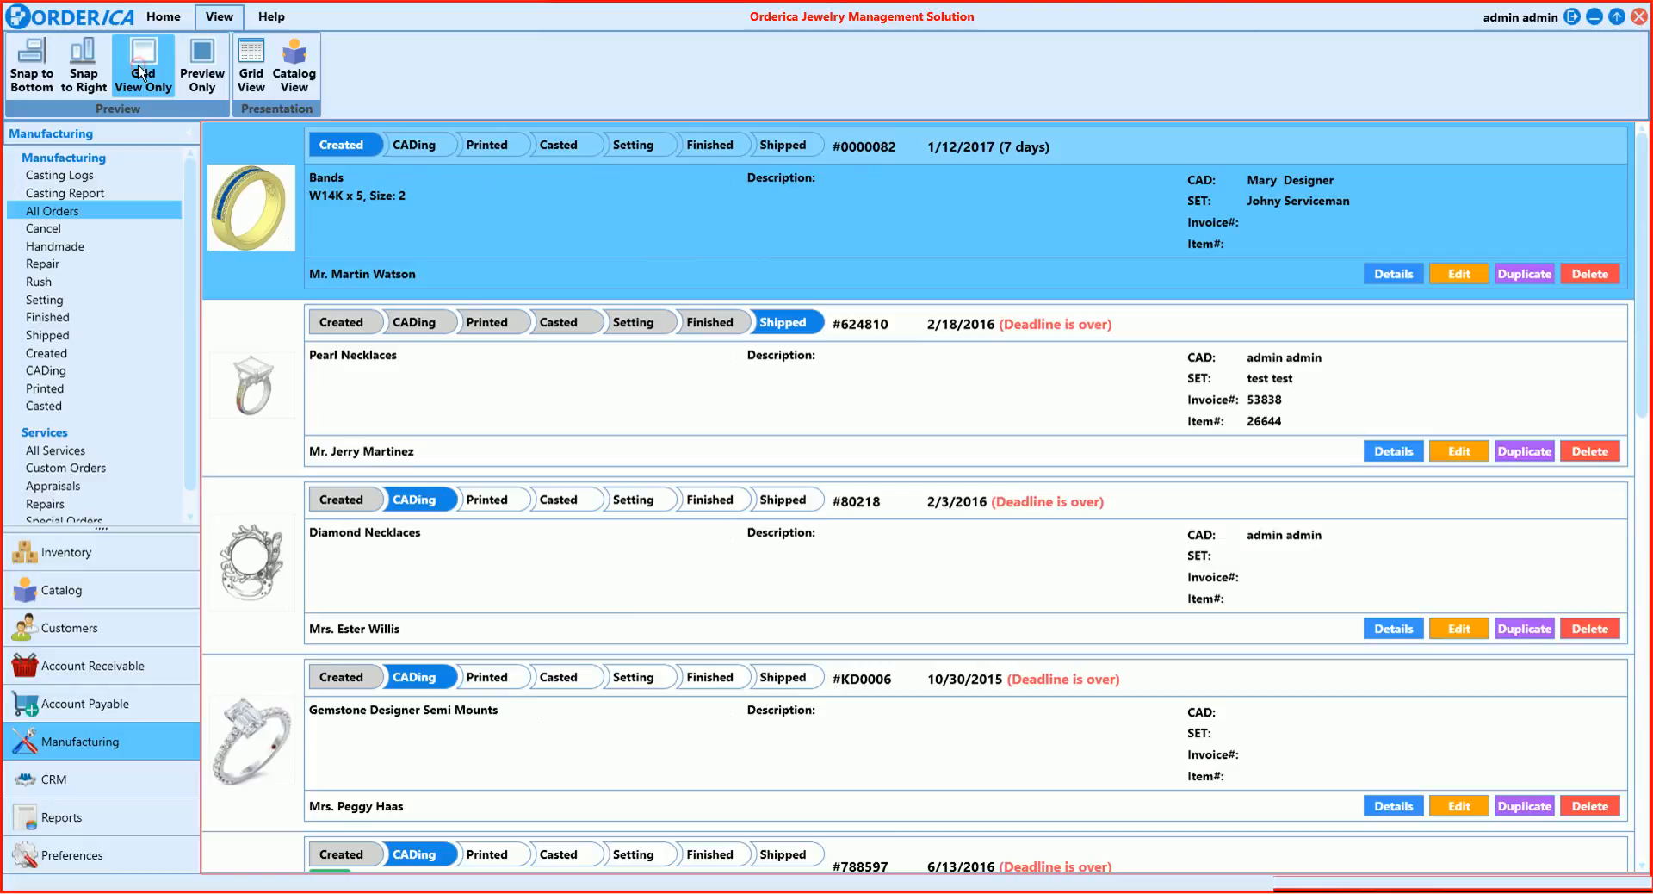
pyautogui.click(200, 65)
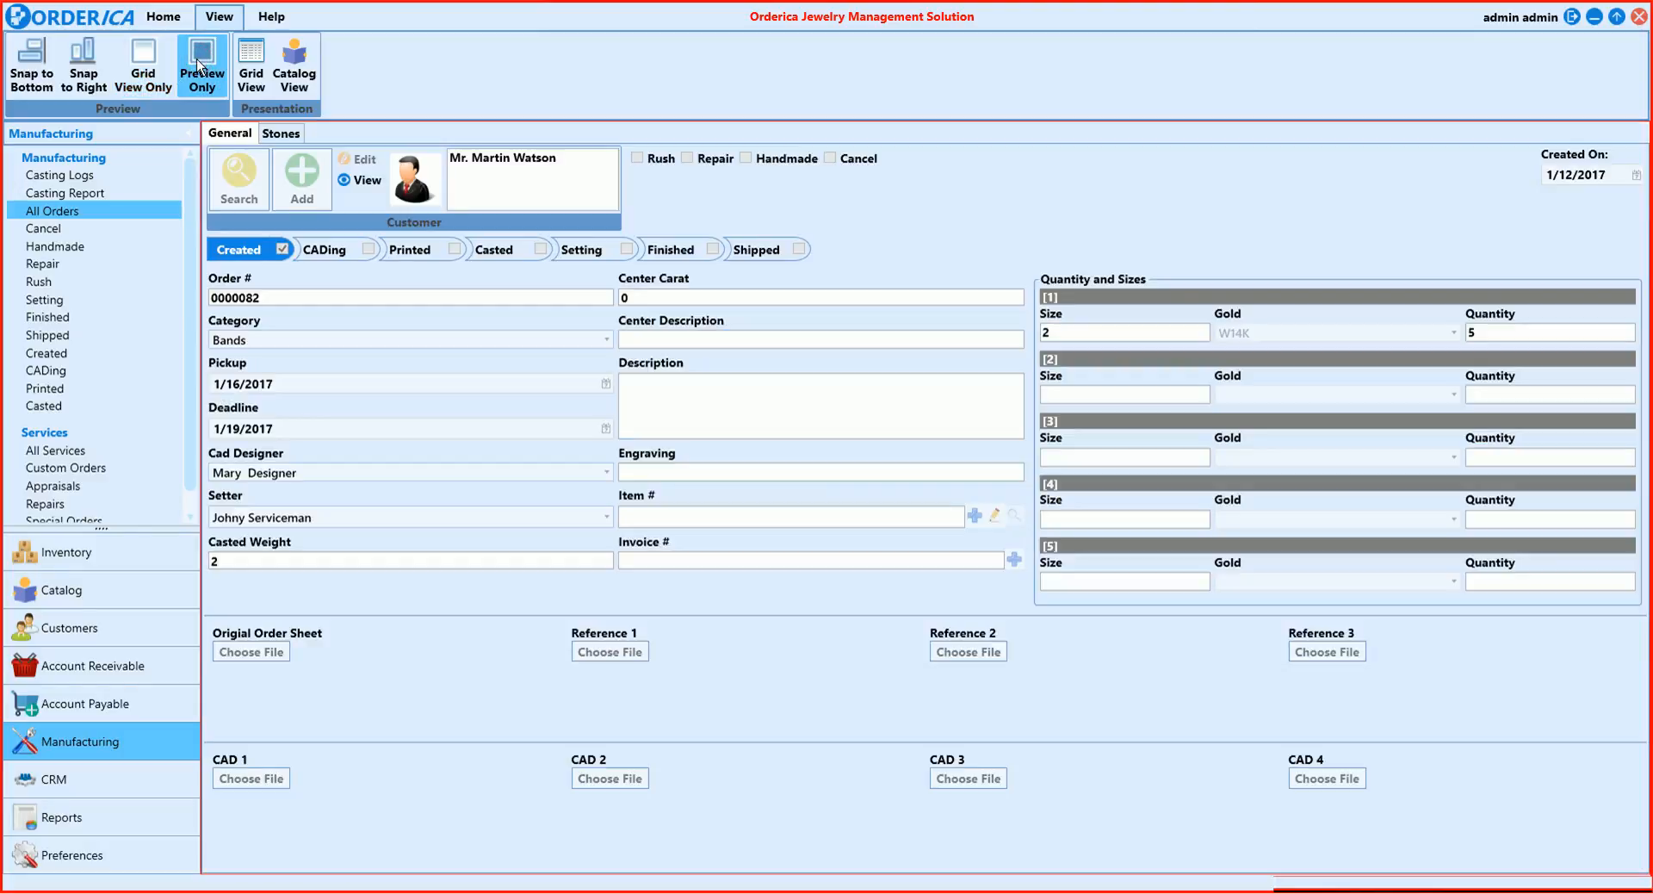
# Step: Browse forward through the following orders in the preview and return to the first order
pyautogui.click(164, 17)
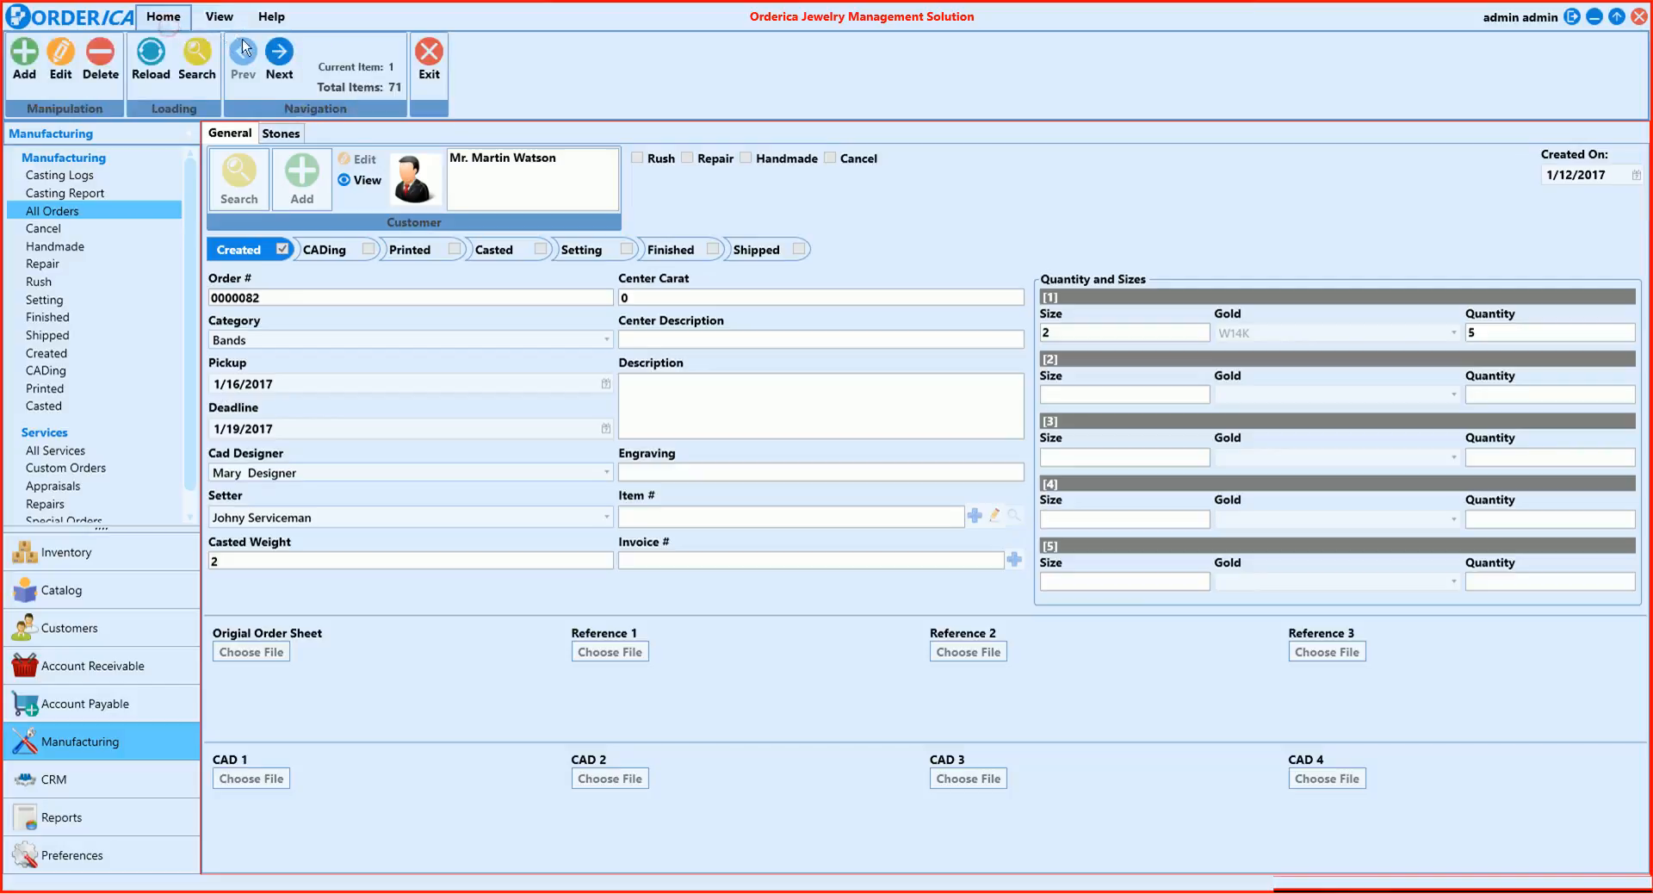
pyautogui.click(284, 56)
pyautogui.click(285, 56)
pyautogui.click(286, 57)
pyautogui.click(244, 54)
pyautogui.click(245, 56)
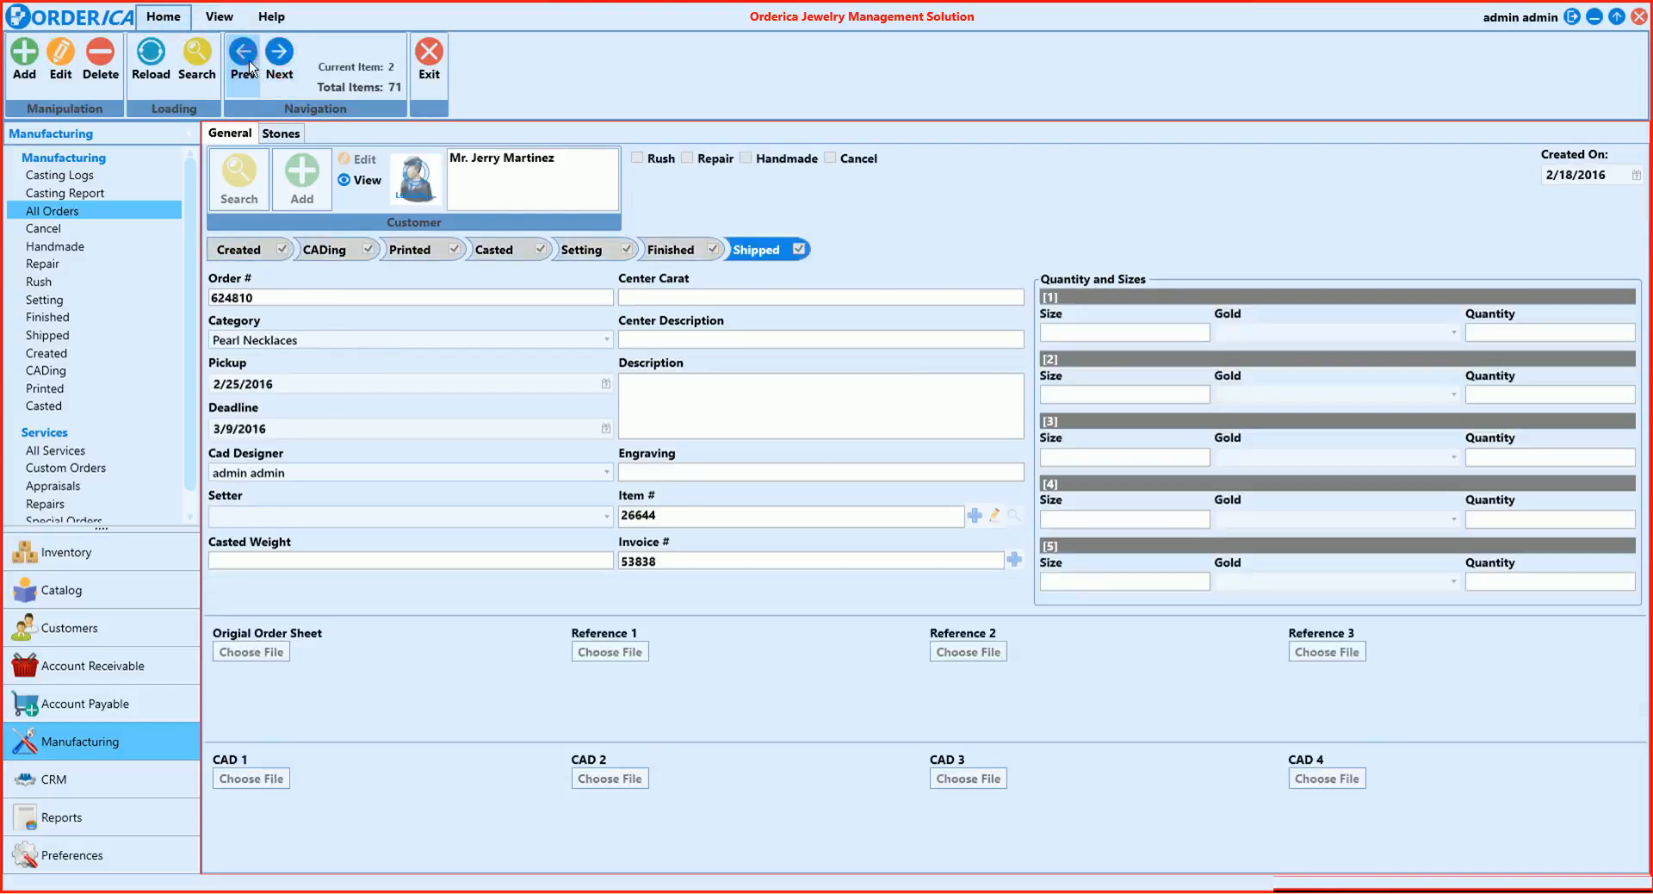
pyautogui.click(245, 55)
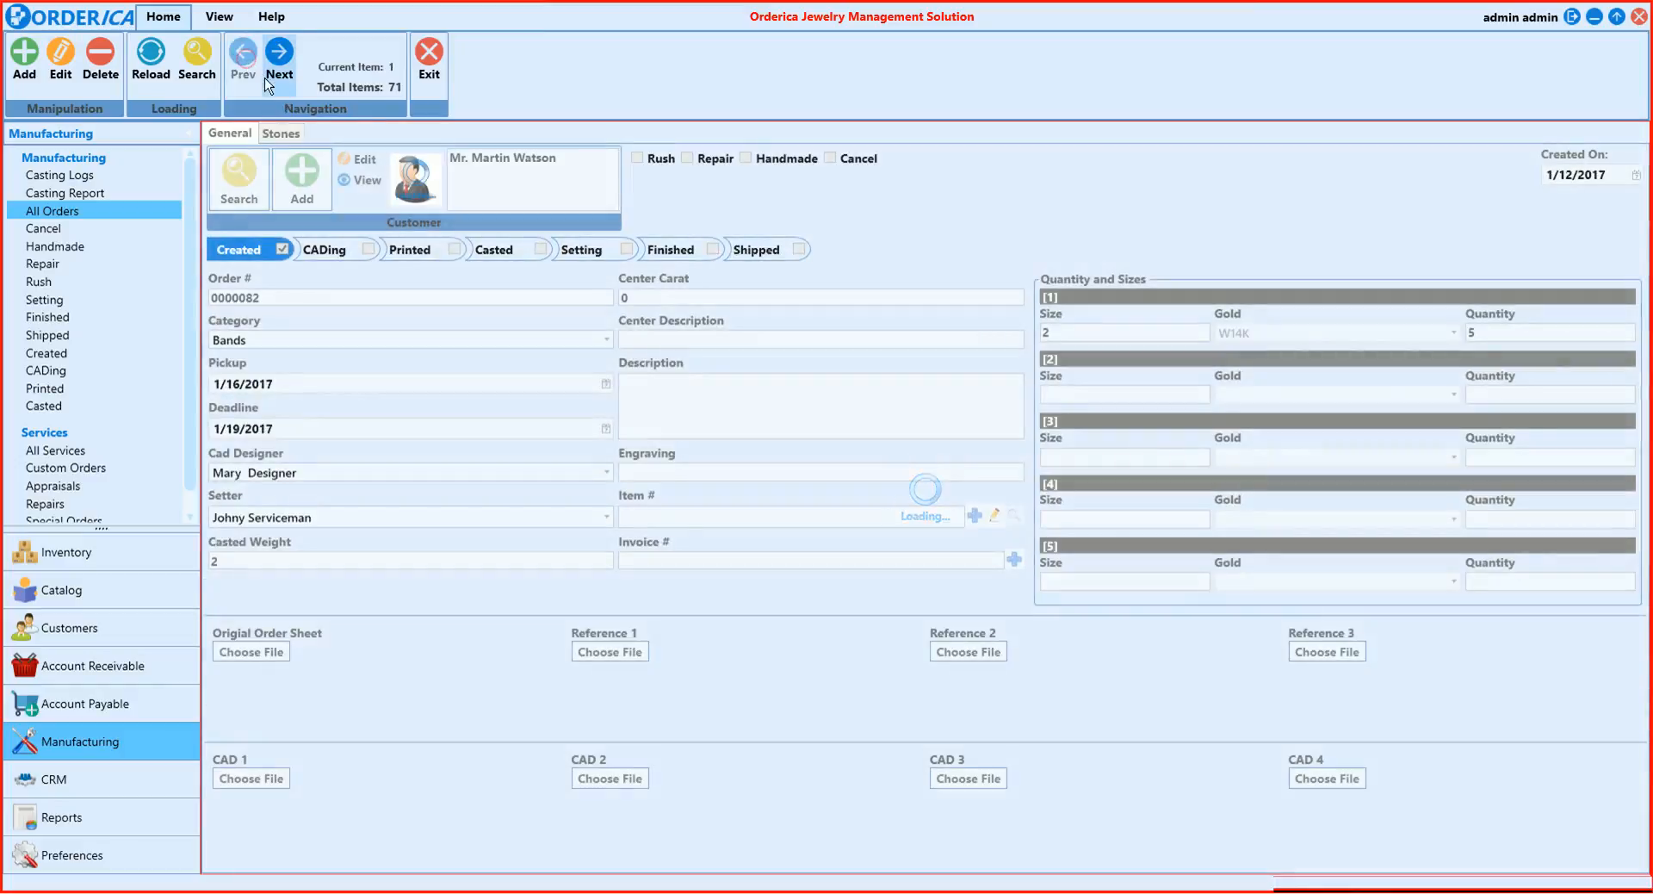
# Step: Show all orders in Catalog View, and restore Grid View with the preview snapped to the bottom
pyautogui.click(211, 18)
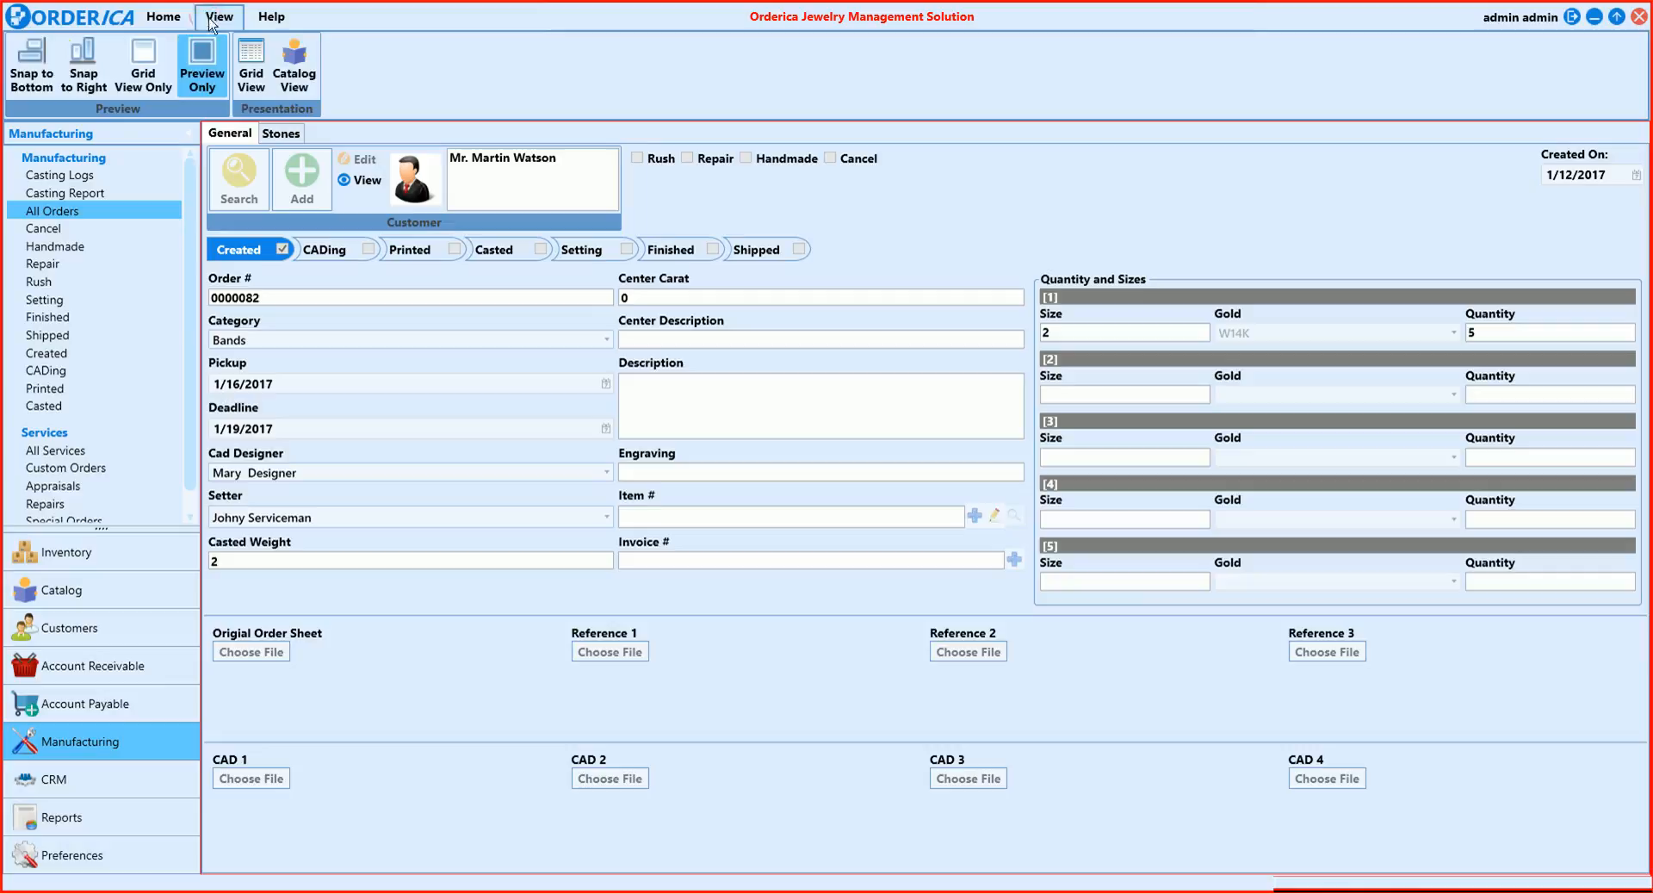
pyautogui.click(295, 57)
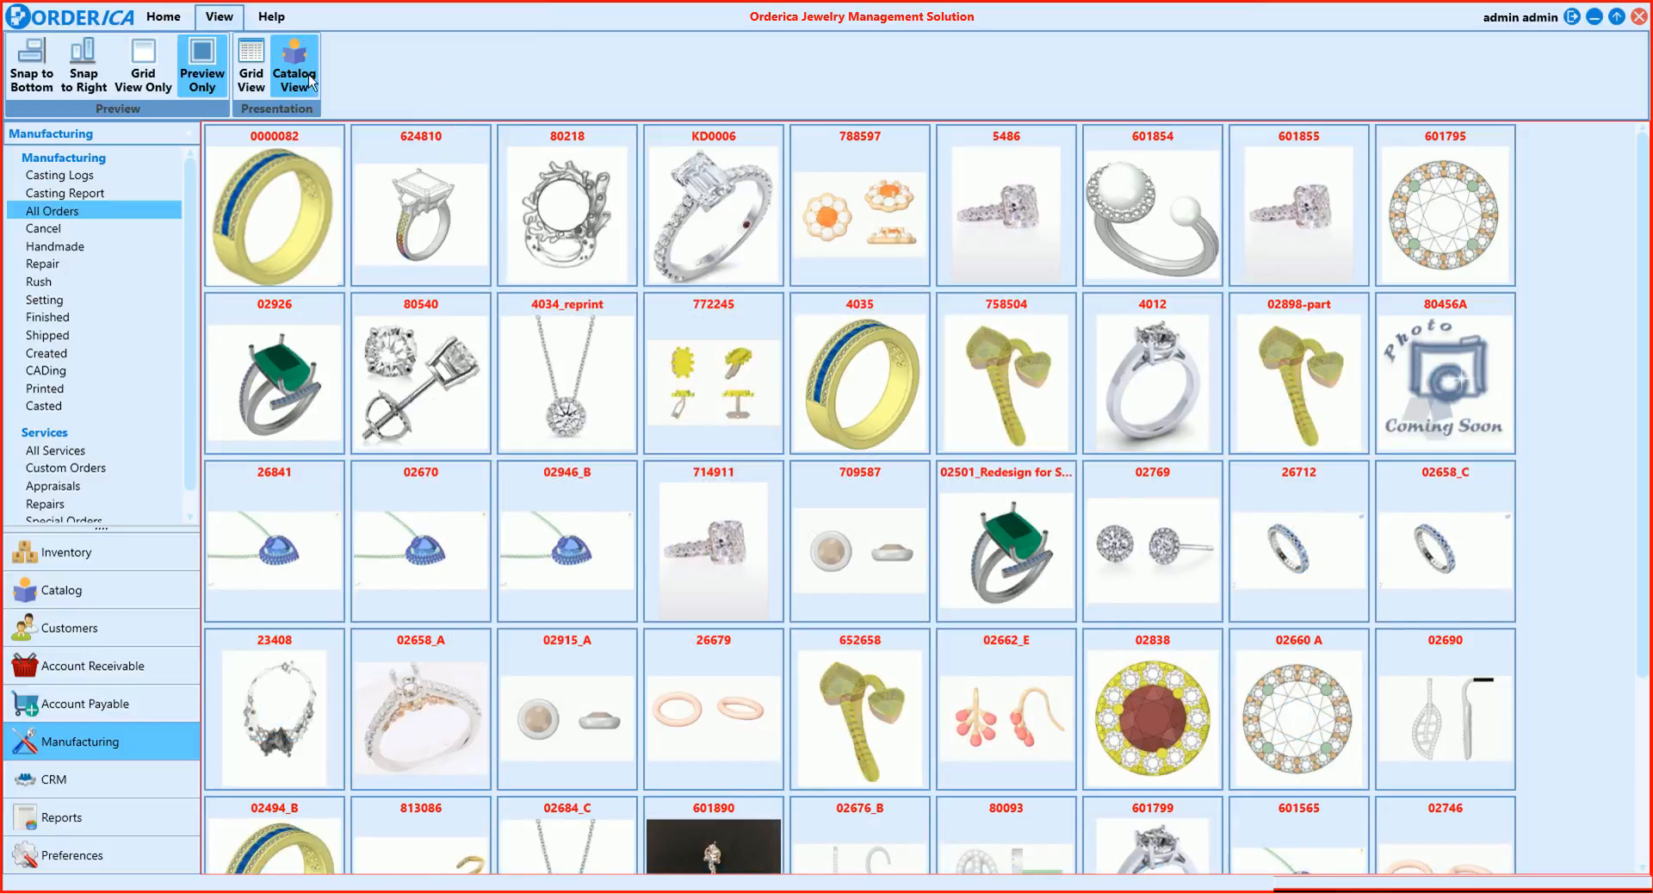
pyautogui.click(249, 65)
pyautogui.click(34, 73)
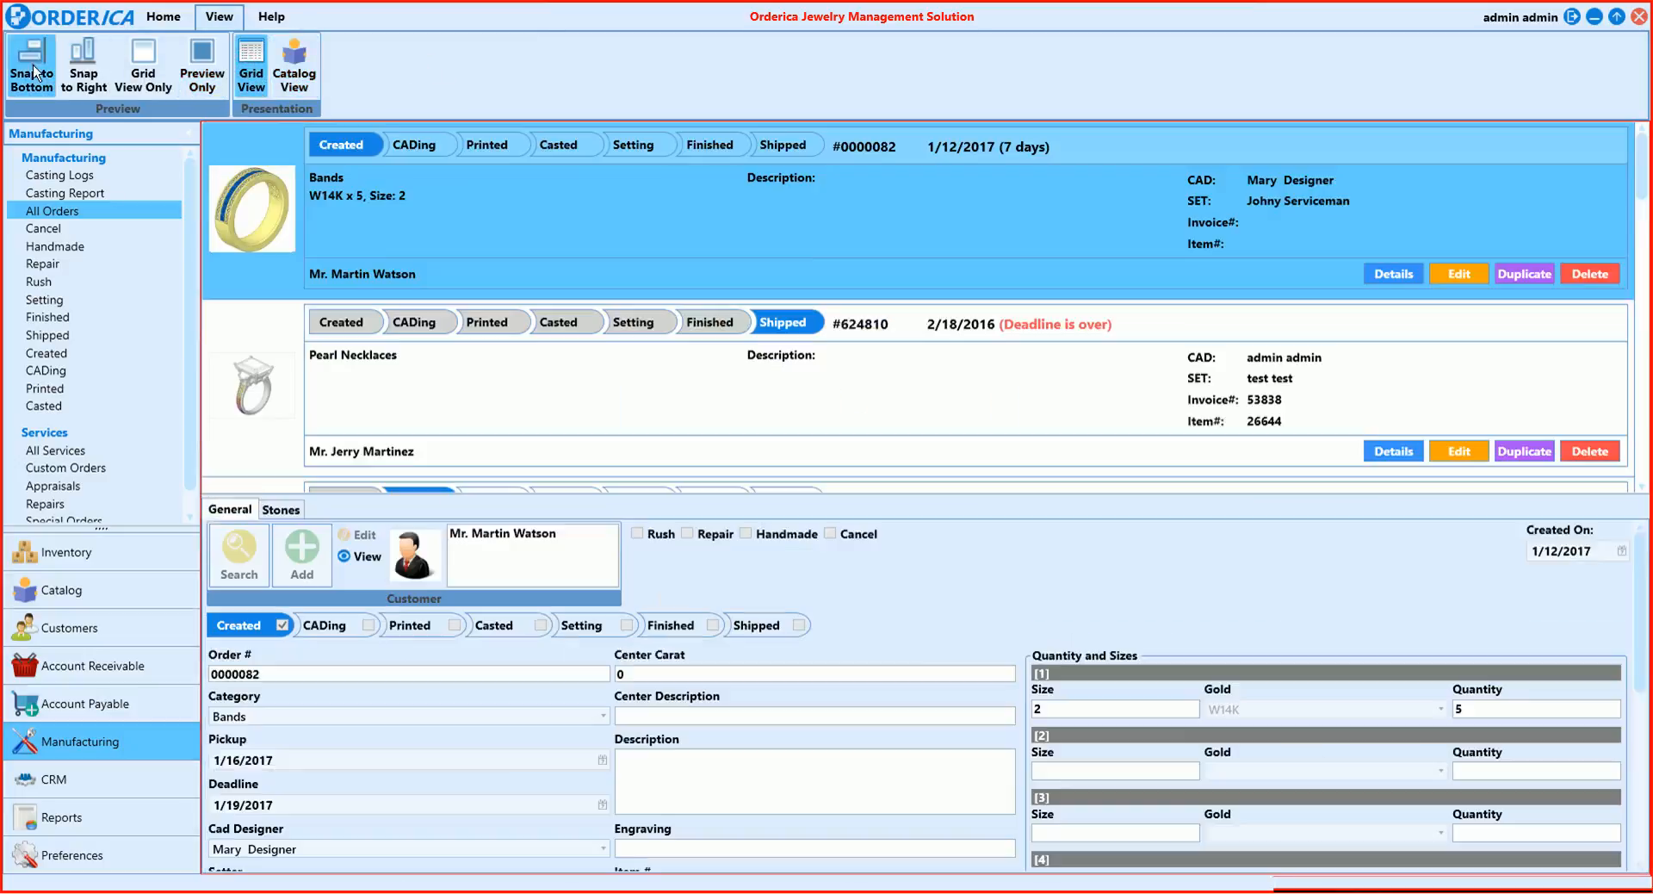
pyautogui.click(163, 16)
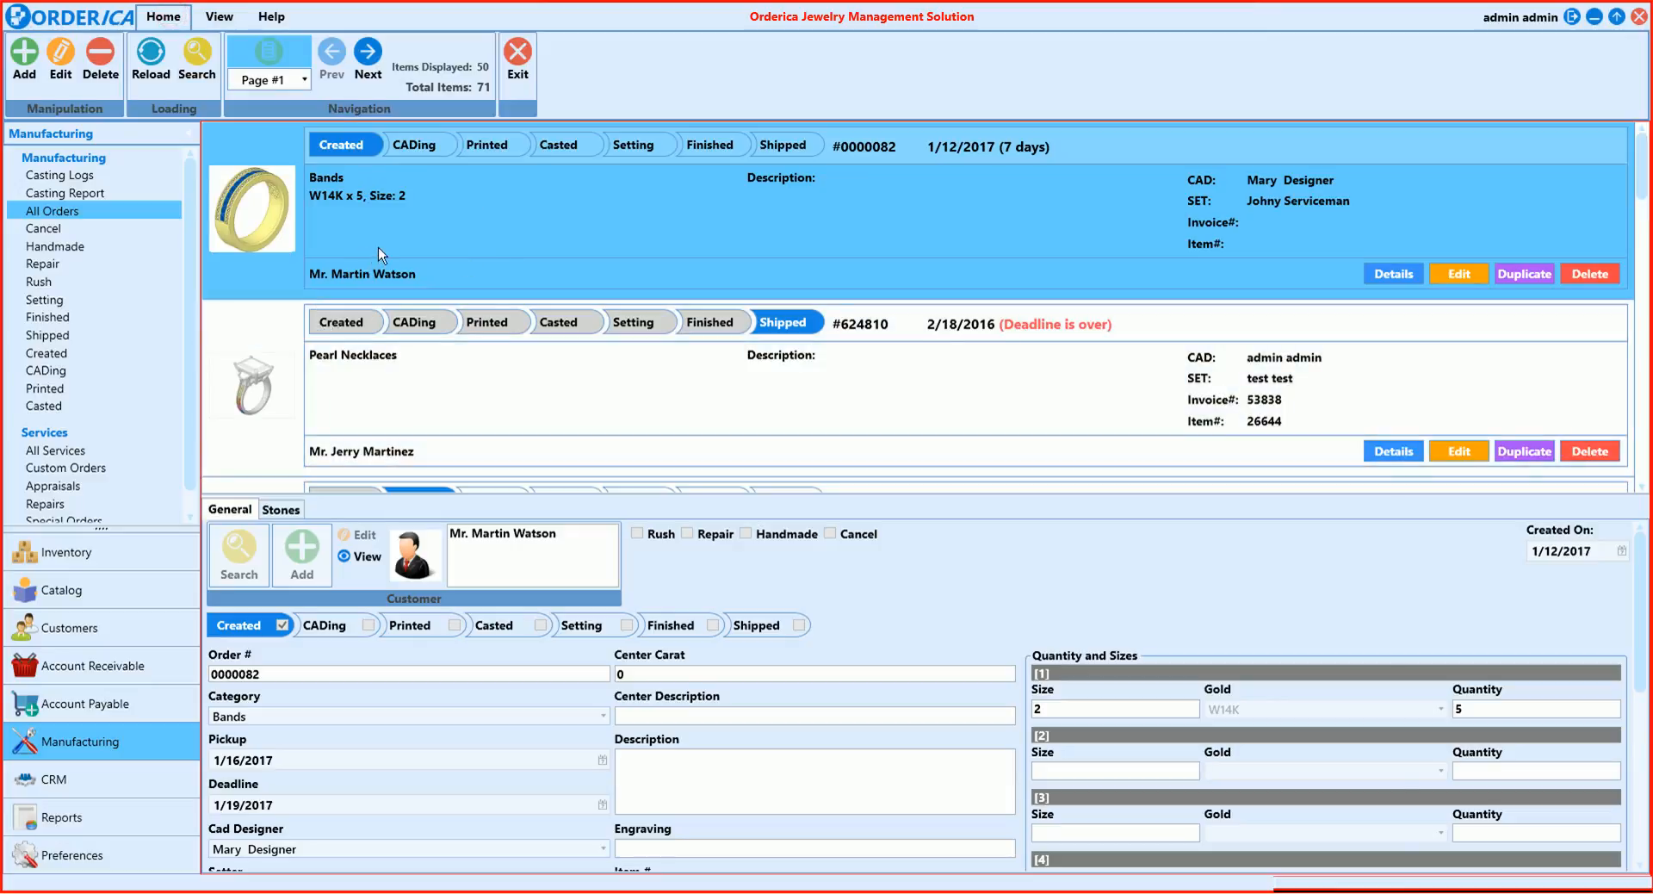
# Step: Open the Bands order directly from its list entry and close the form without saving
pyautogui.doubleClick(1214, 250)
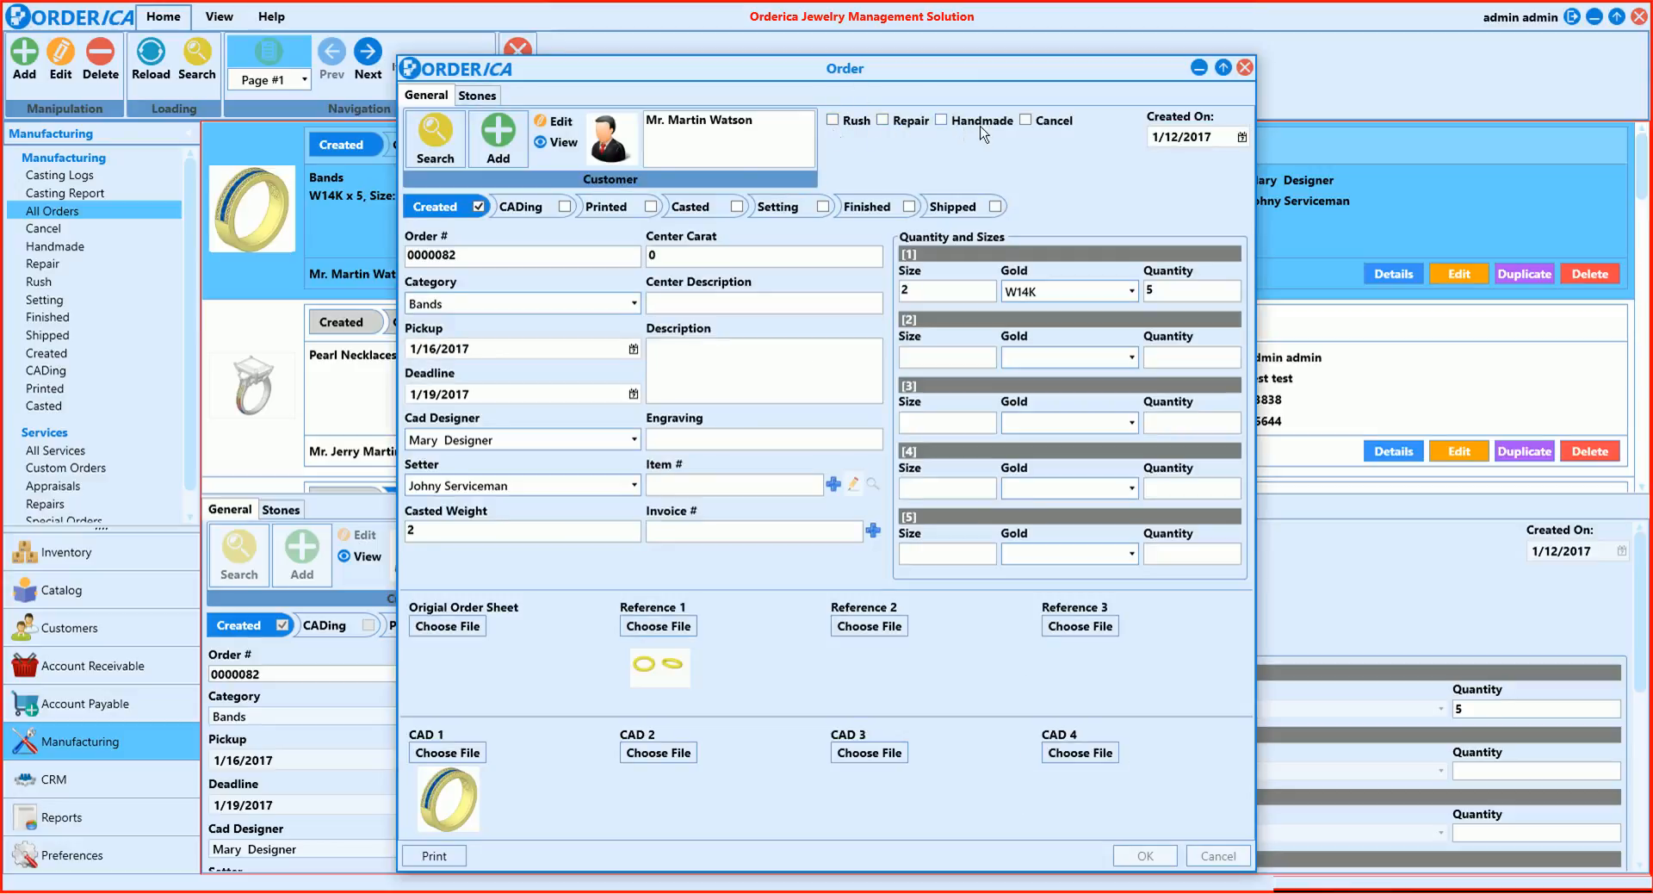
pyautogui.click(1244, 69)
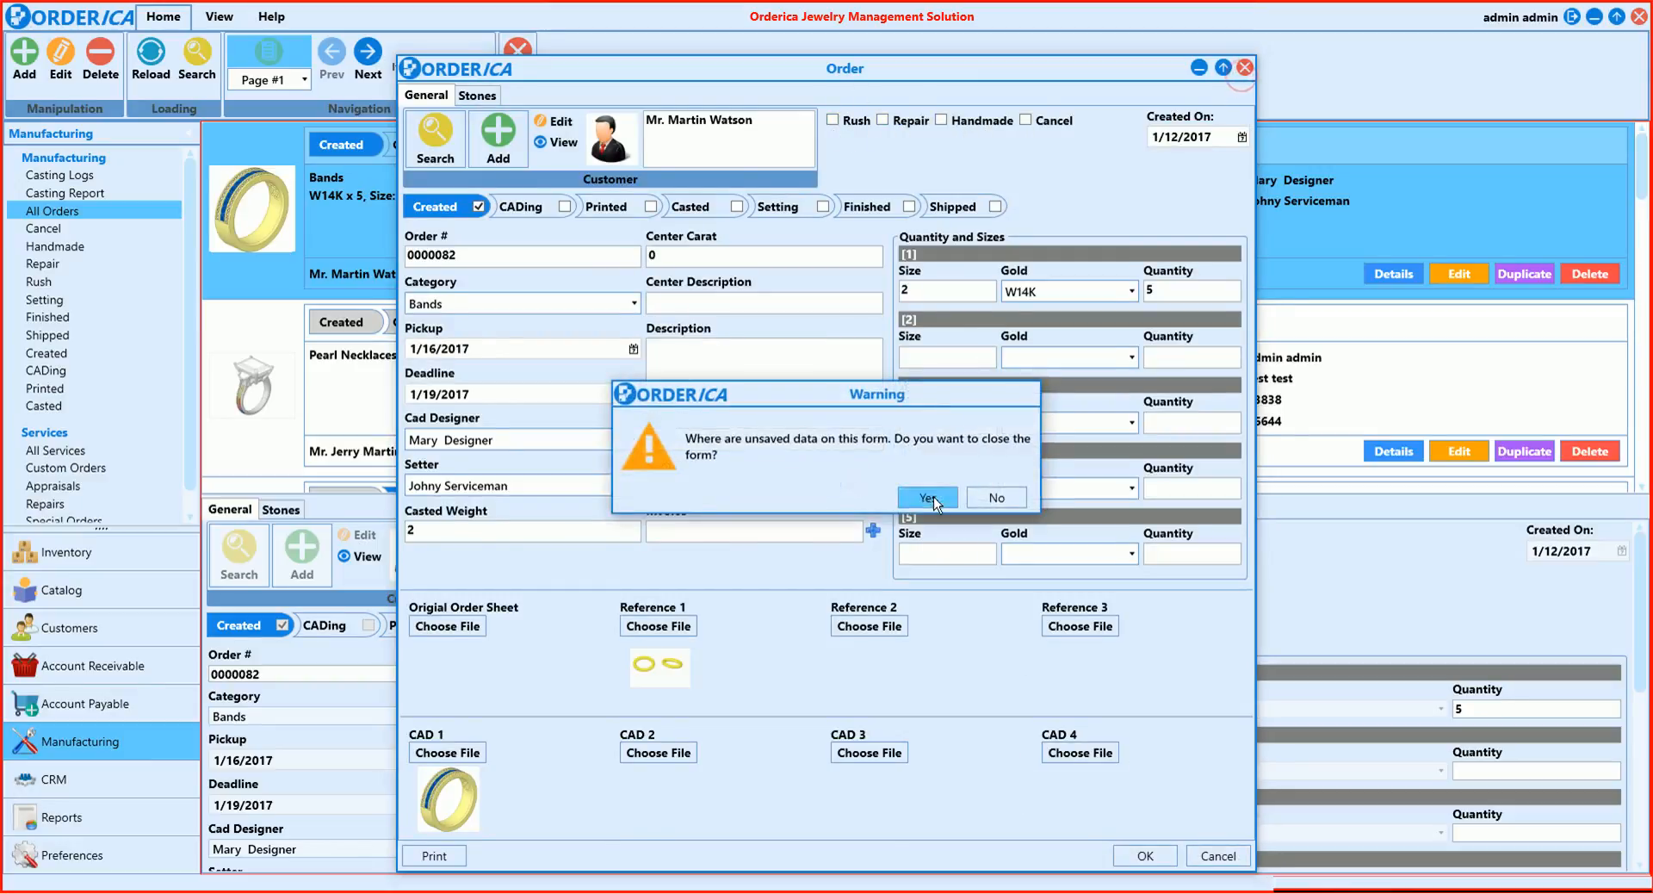
pyautogui.click(928, 498)
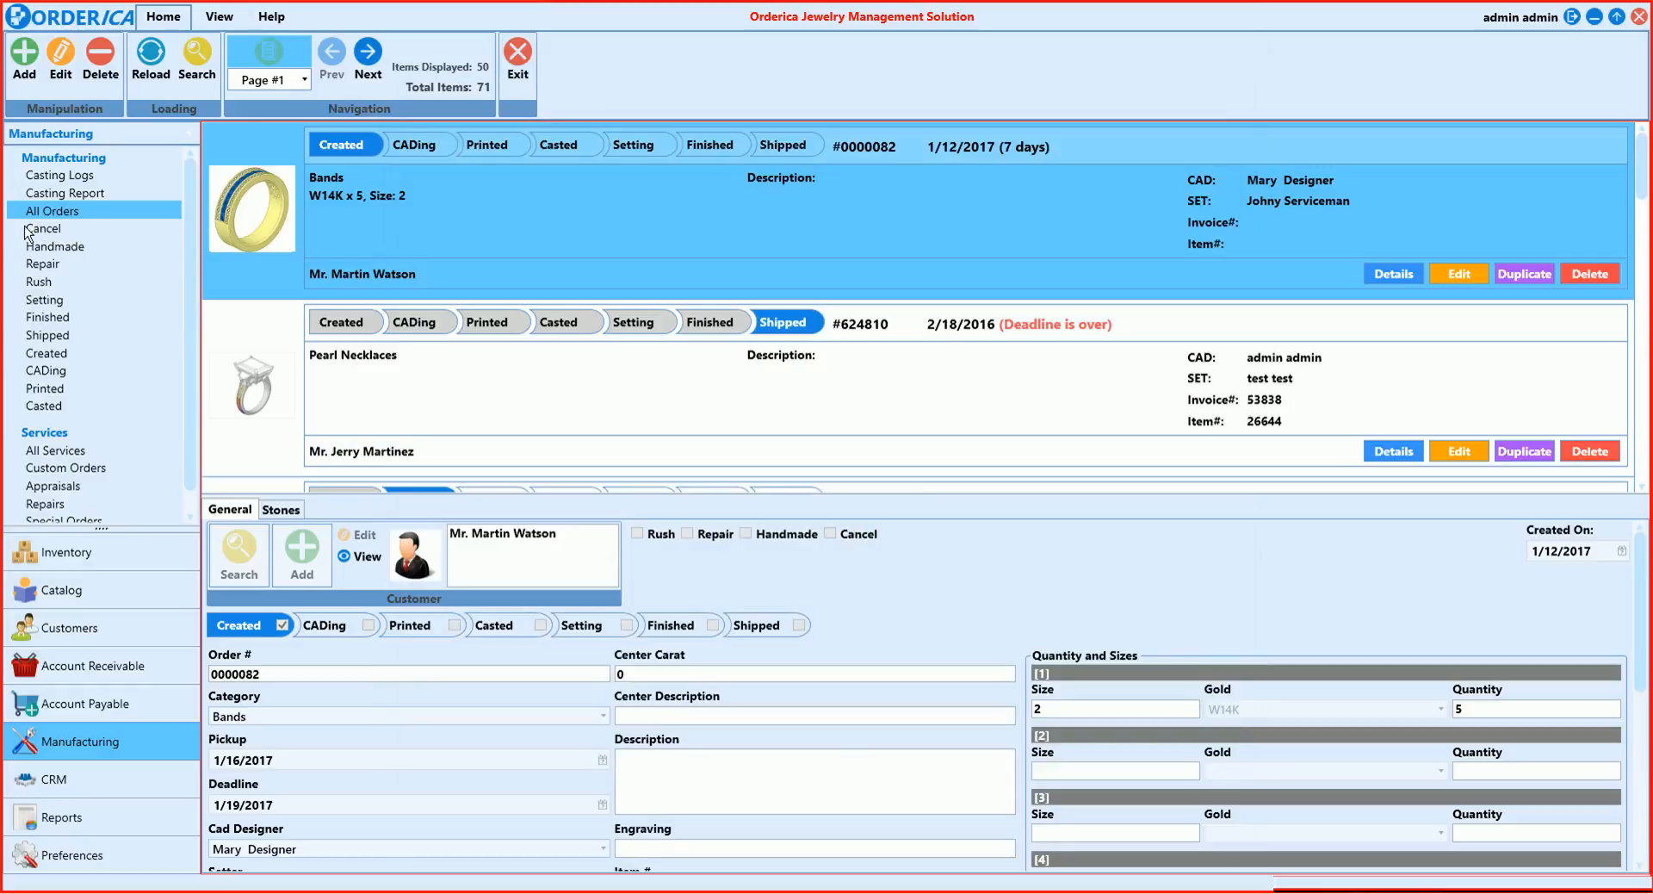
# Step: View the Repair orders and the Finished orders in the manufacturing section
pyautogui.click(72, 266)
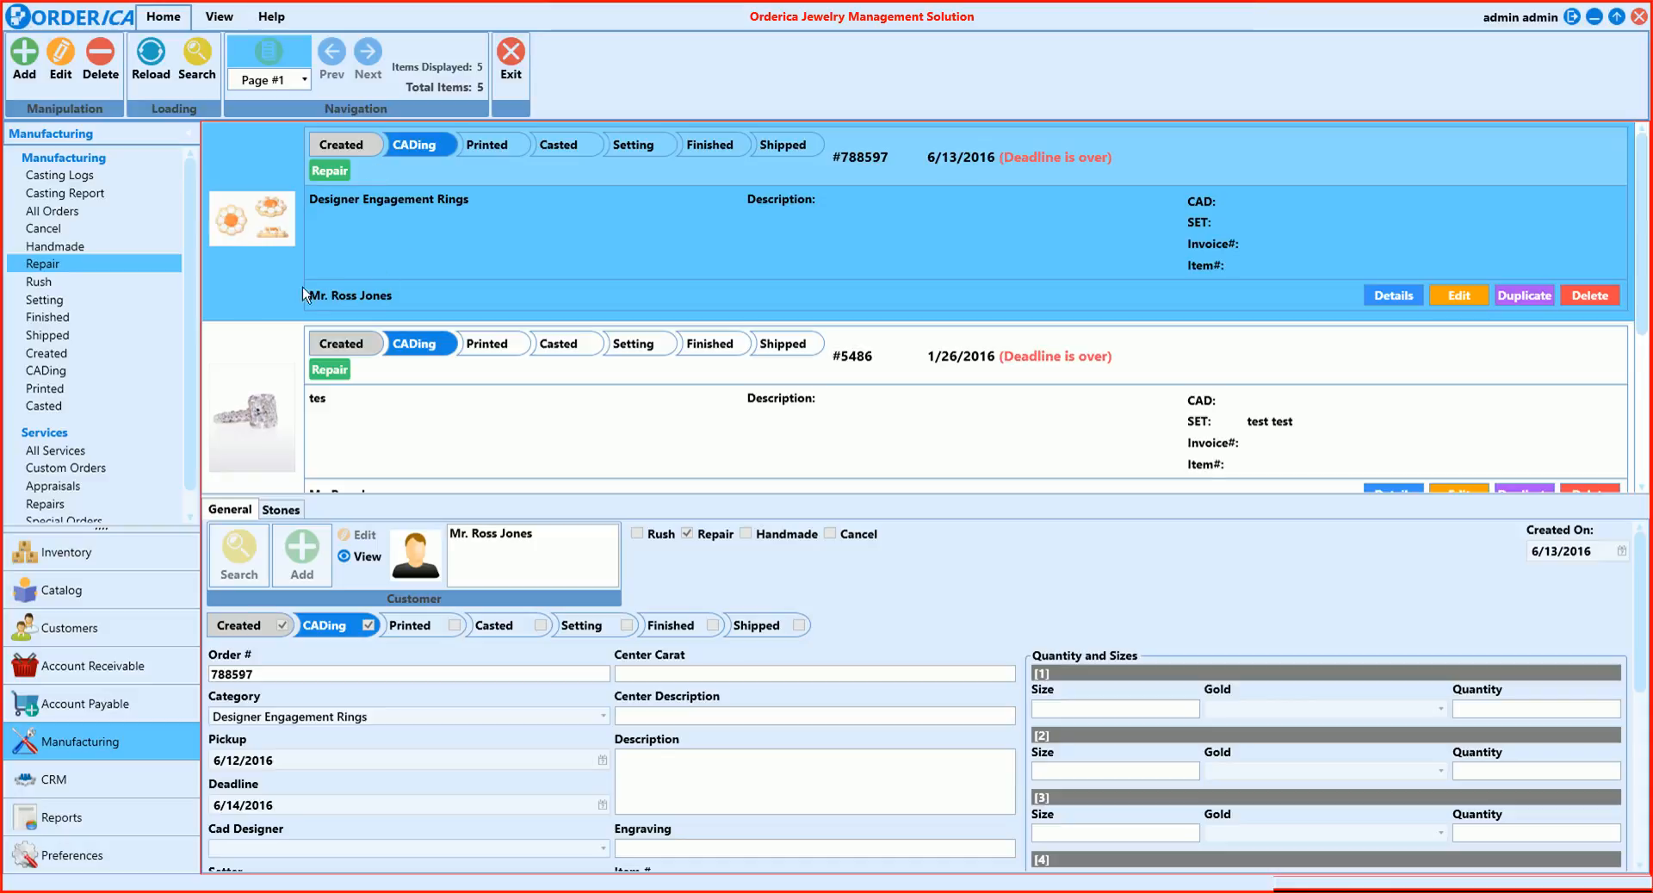
pyautogui.click(55, 318)
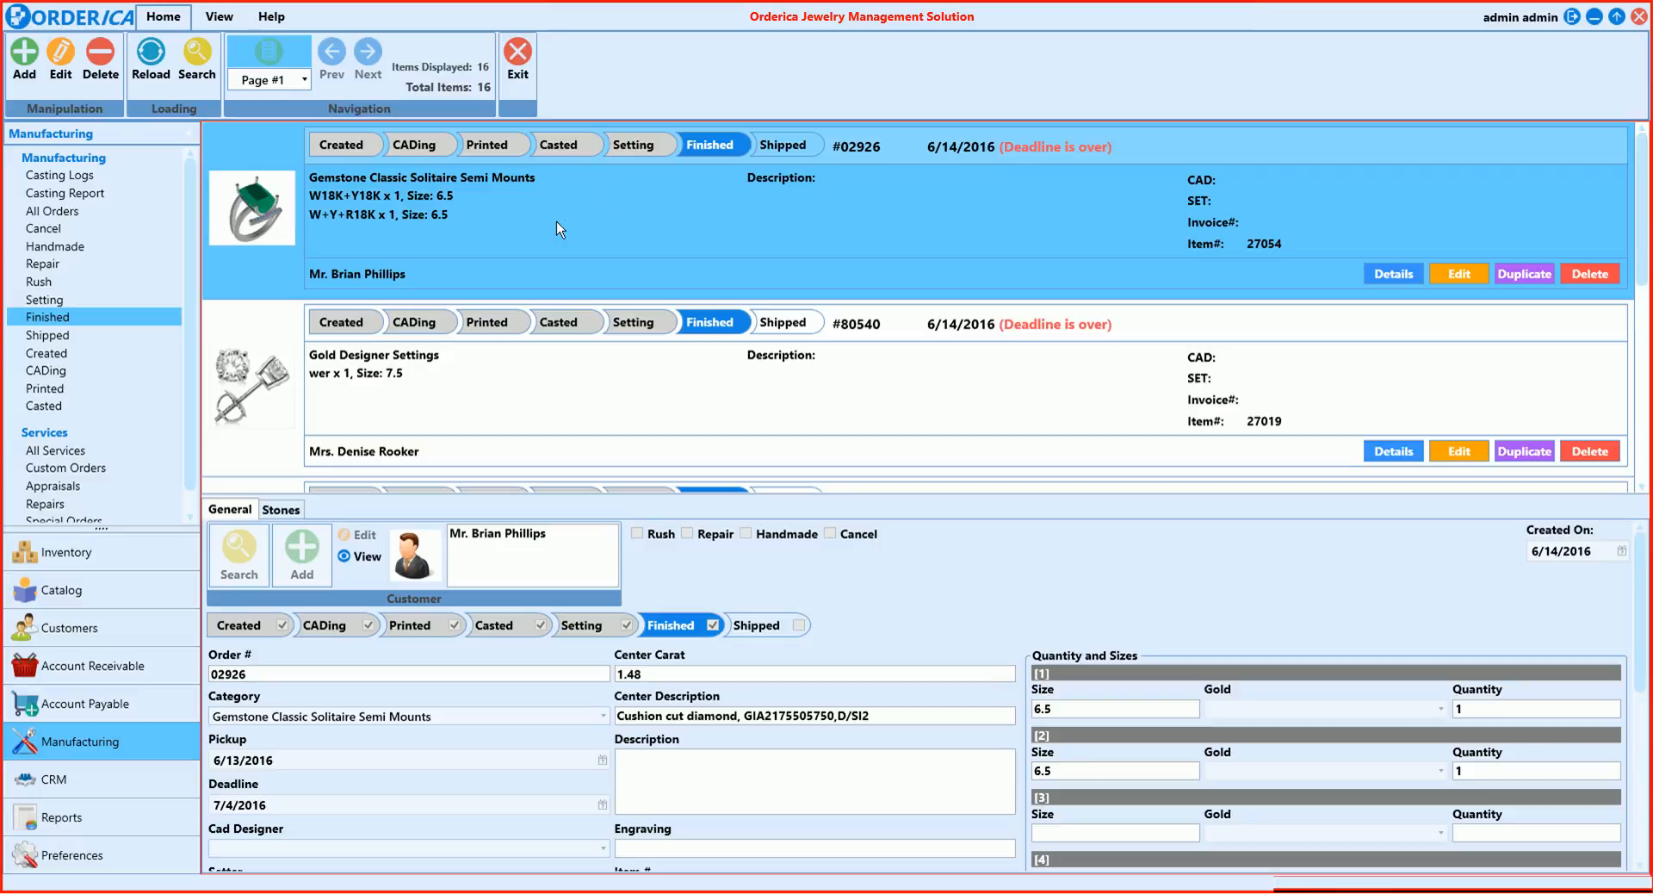
# Step: Review the casting log with its next and recent castings, and show the previous day's log
pyautogui.click(64, 177)
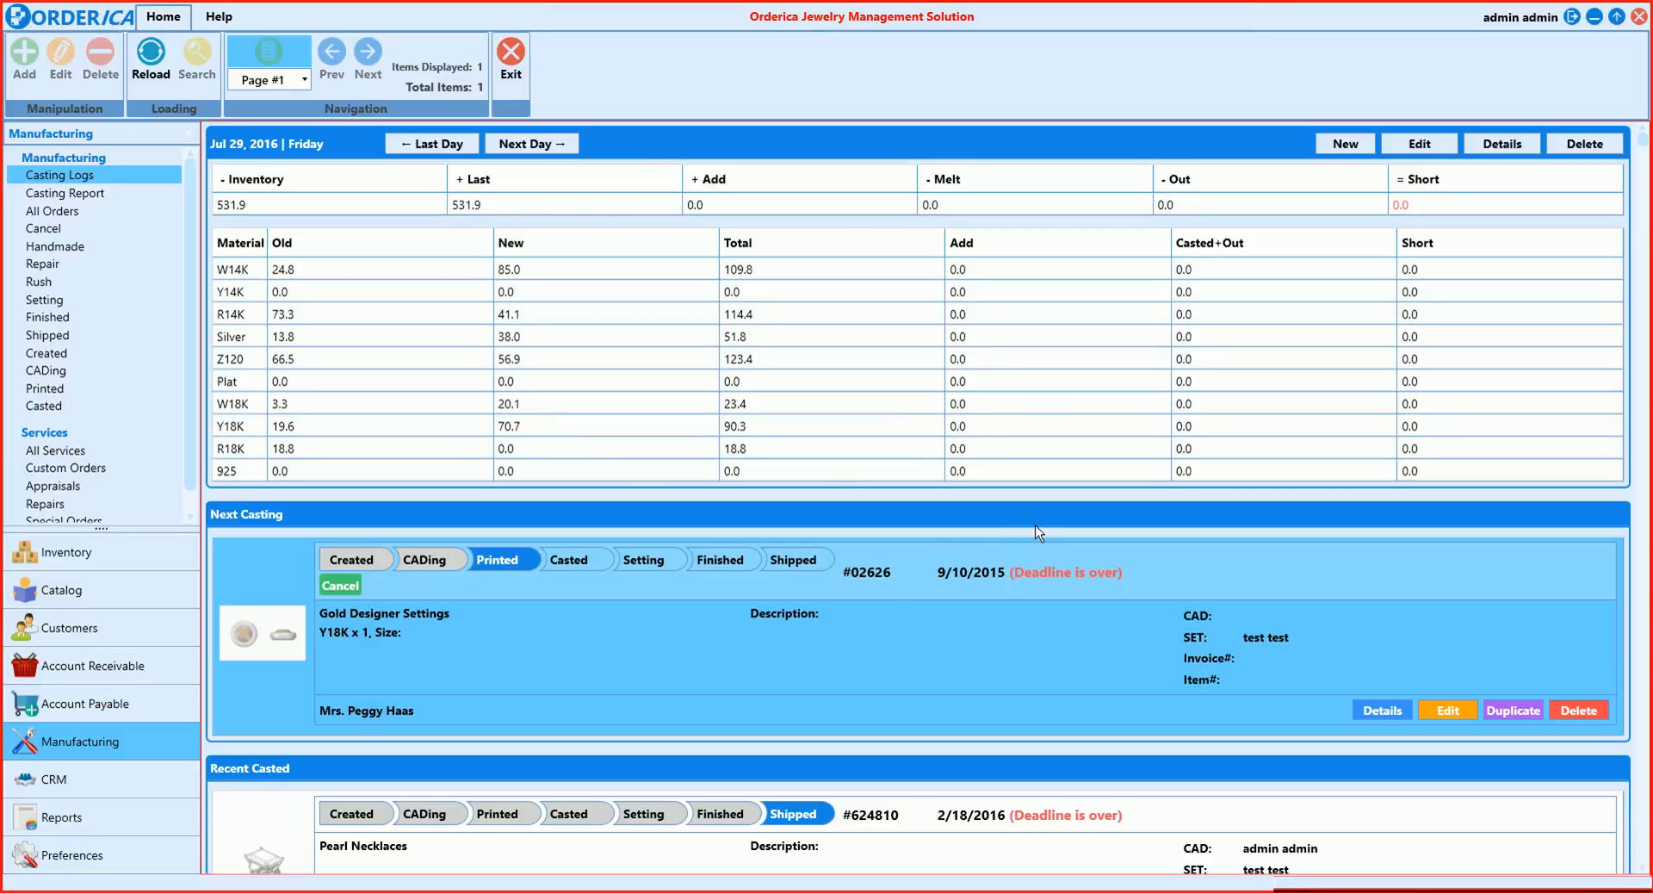
pyautogui.scroll(-2, 999, 543)
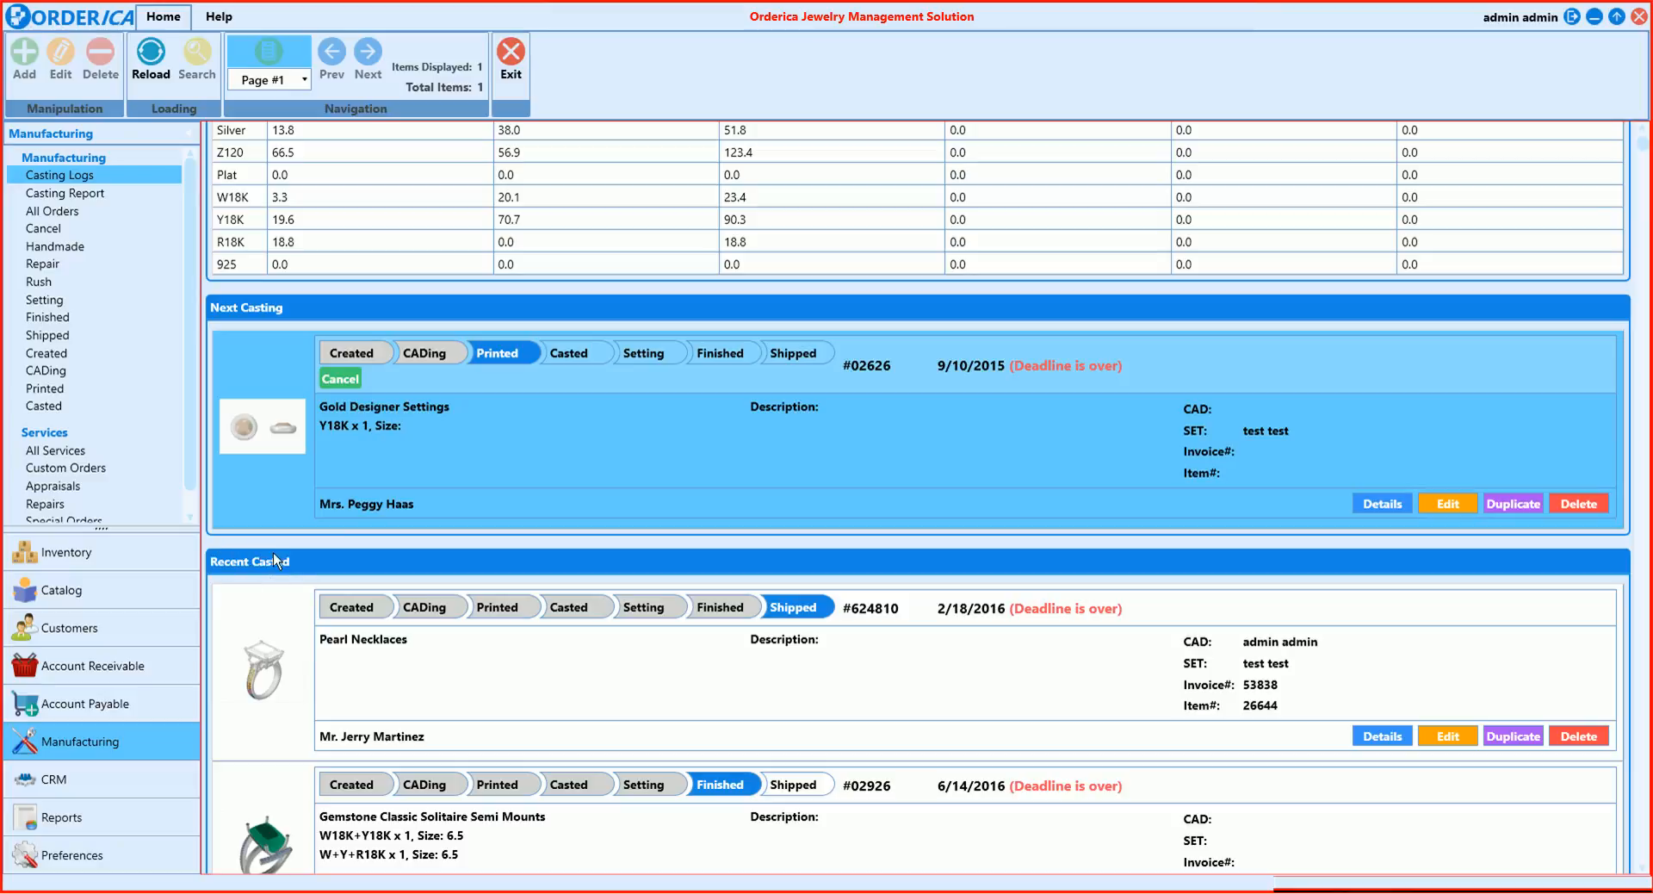
pyautogui.scroll(1, 285, 561)
pyautogui.scroll(1, 285, 561)
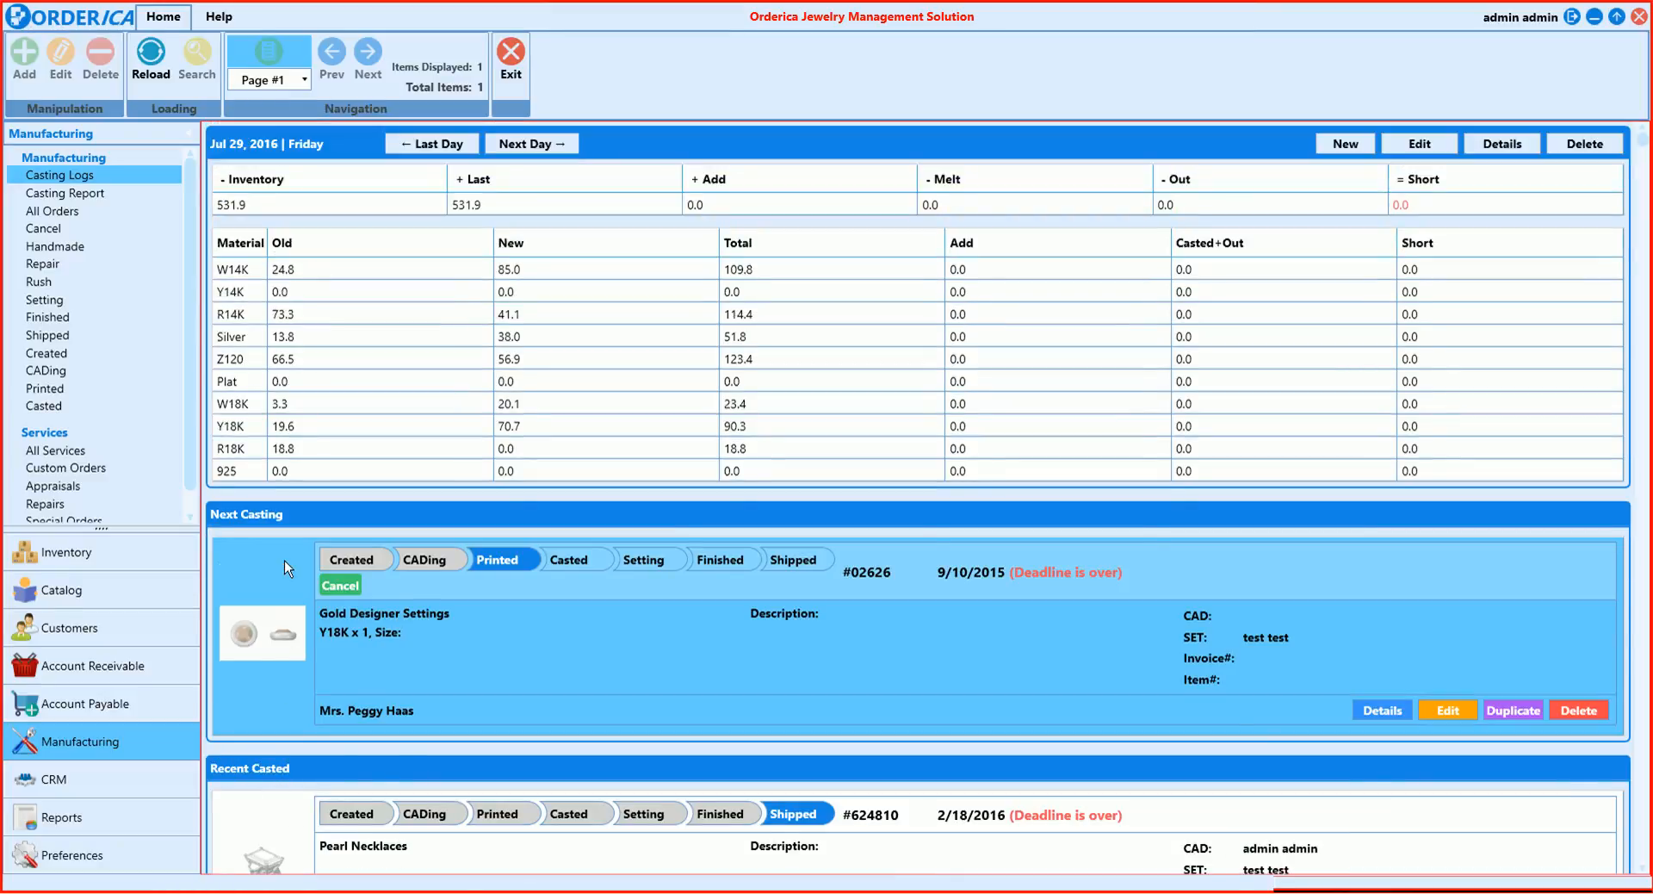
pyautogui.click(441, 151)
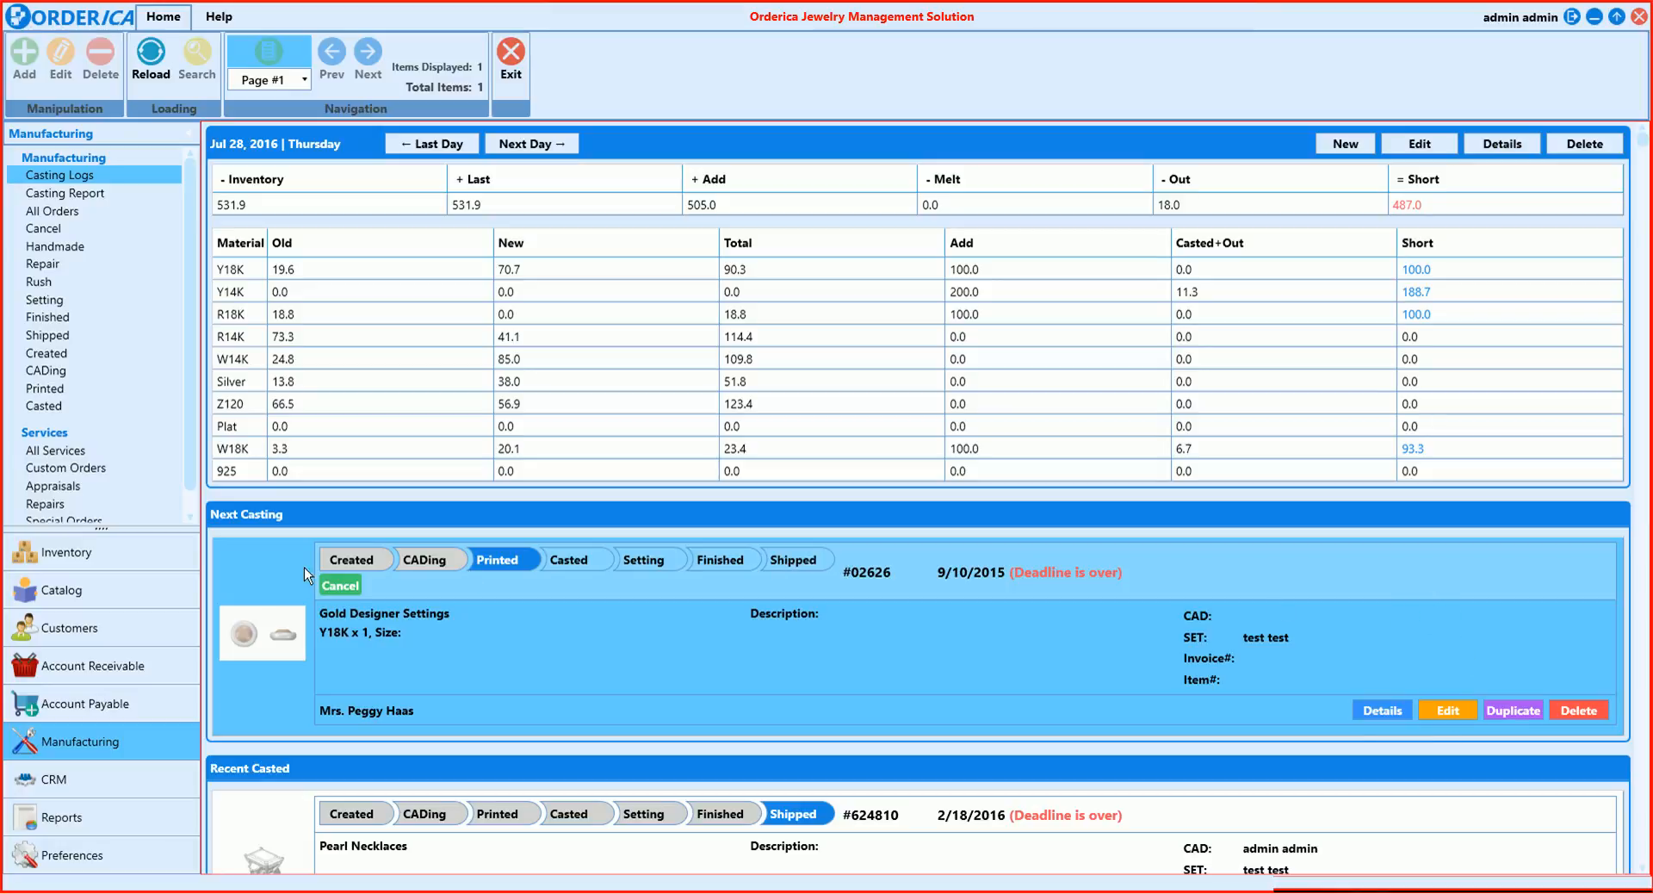
# Step: List all services, open the 18K white gold setting special order for editing, and close it without changes
pyautogui.click(59, 451)
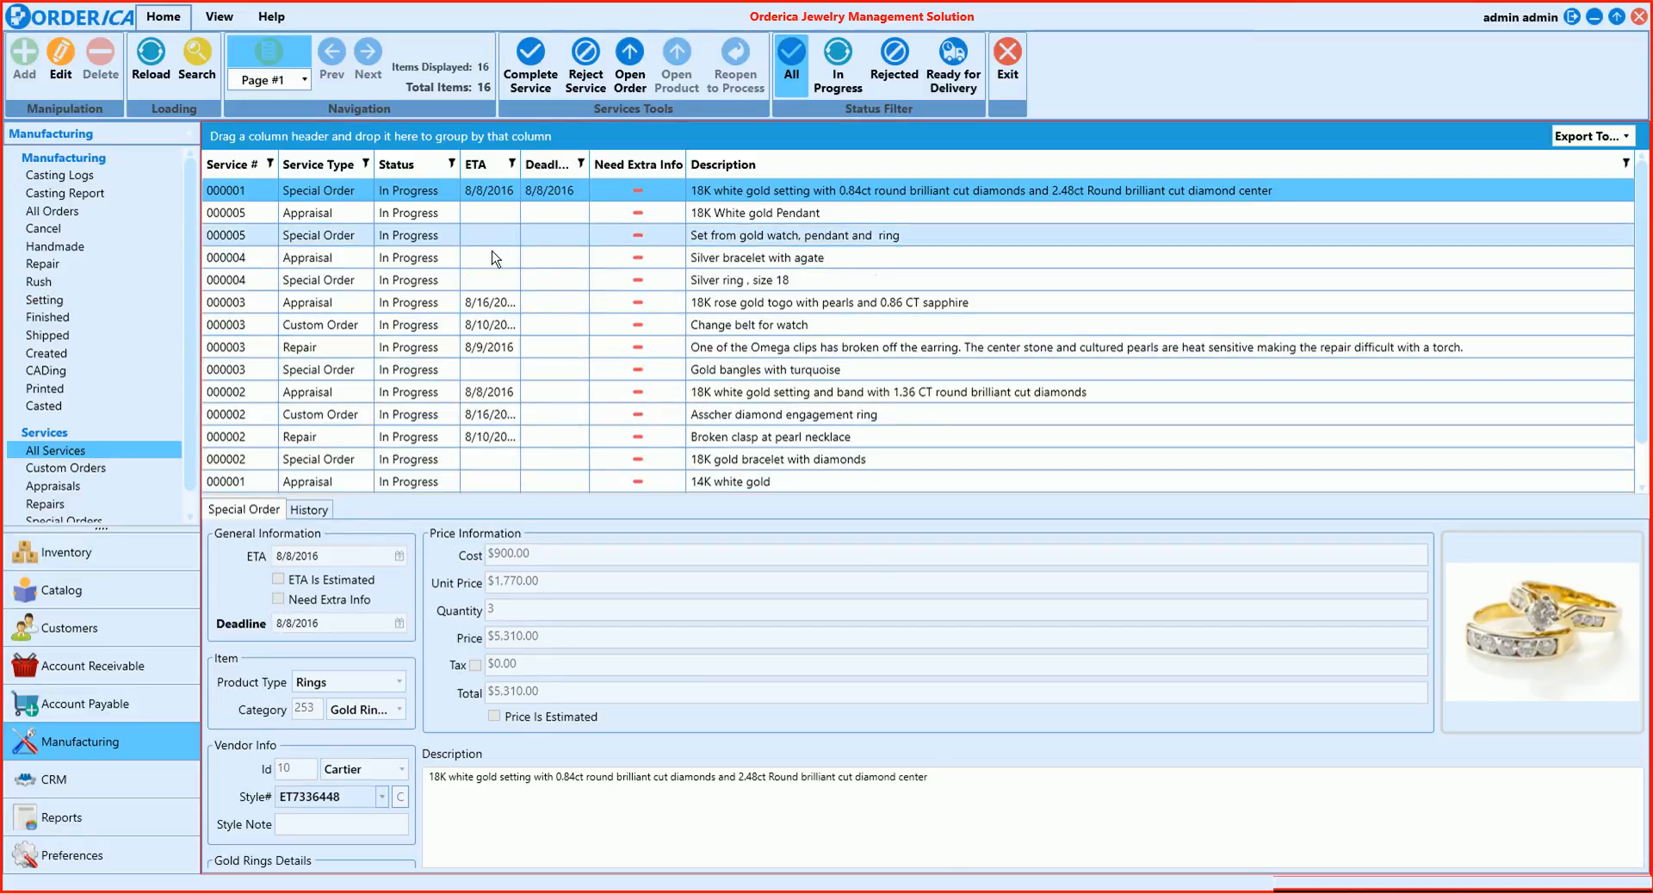
pyautogui.click(61, 60)
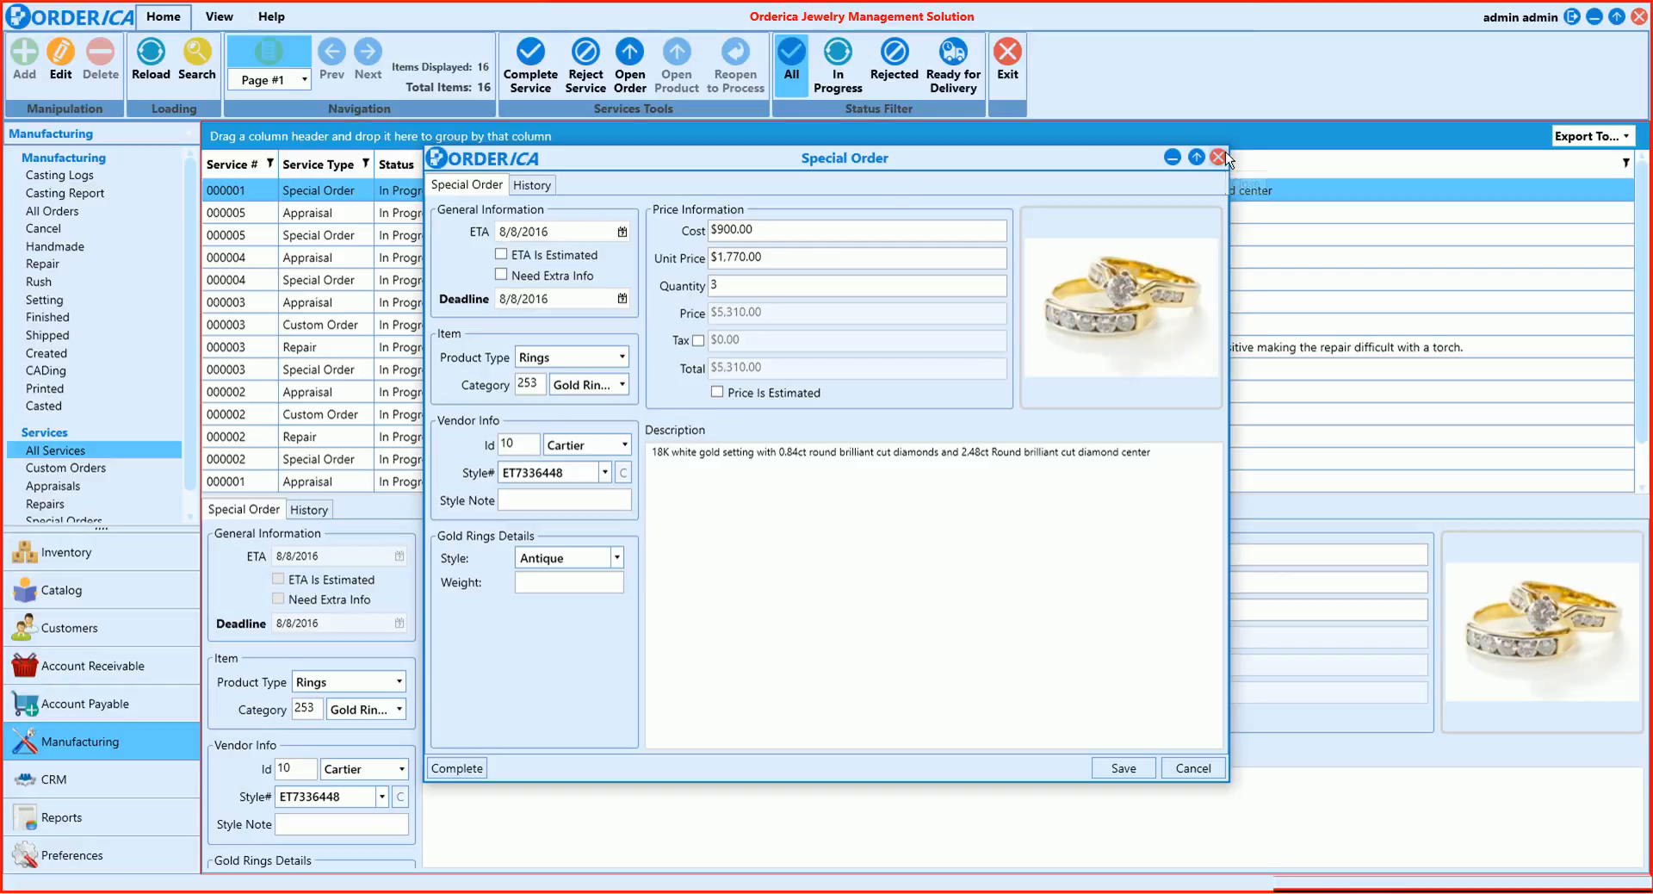
pyautogui.click(1194, 162)
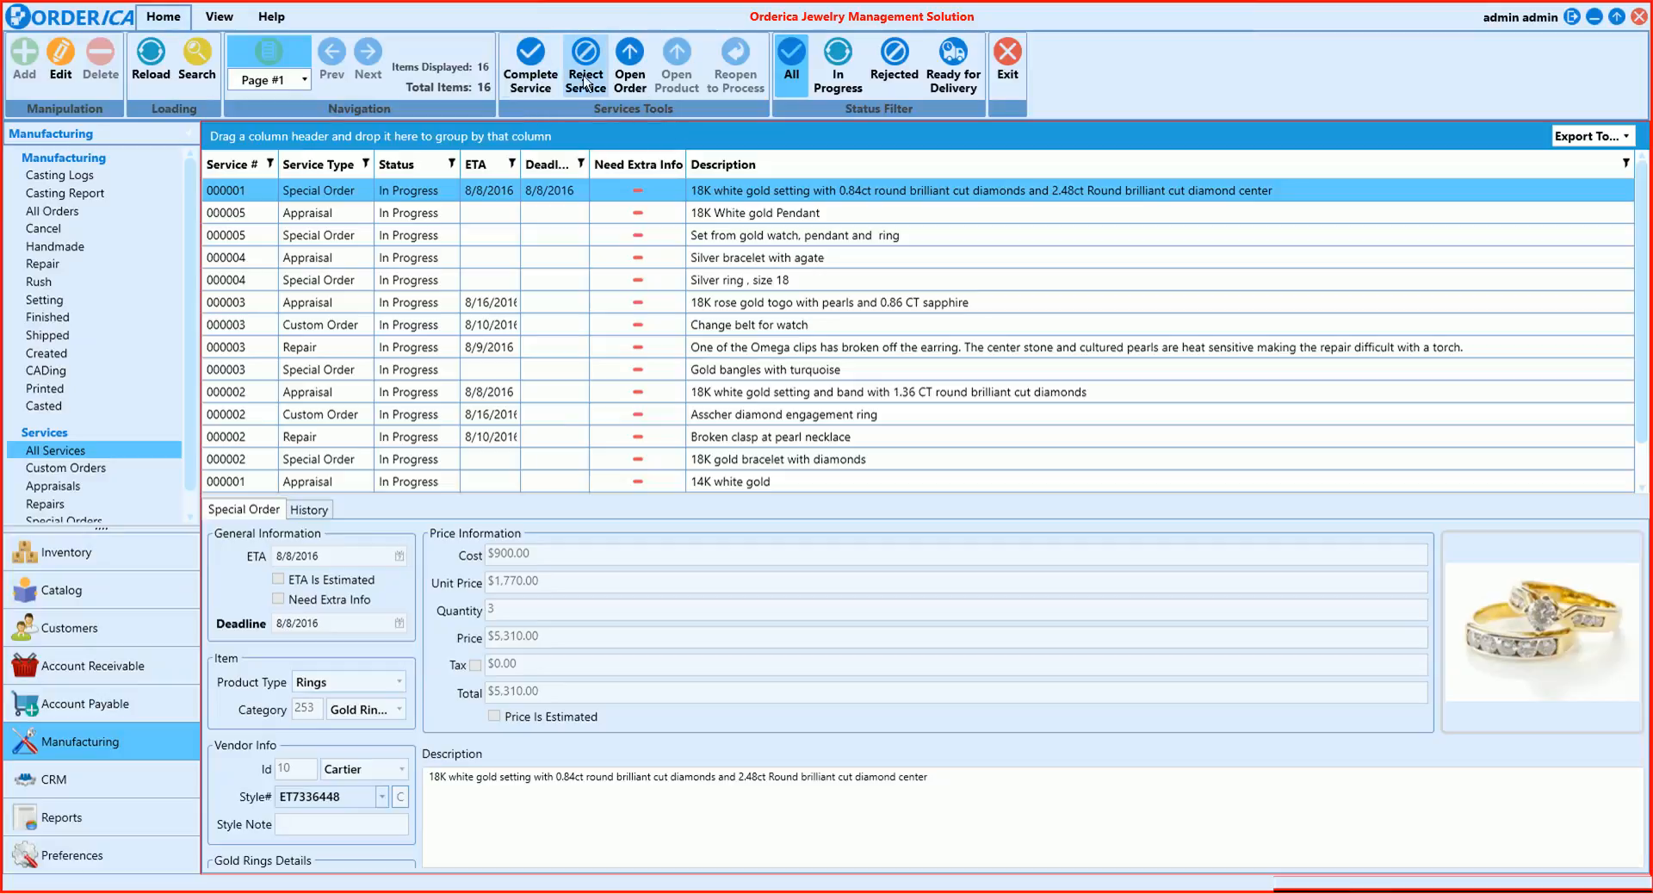
# Step: Complete the 18K white gold setting special order service and reopen it to process
pyautogui.click(532, 77)
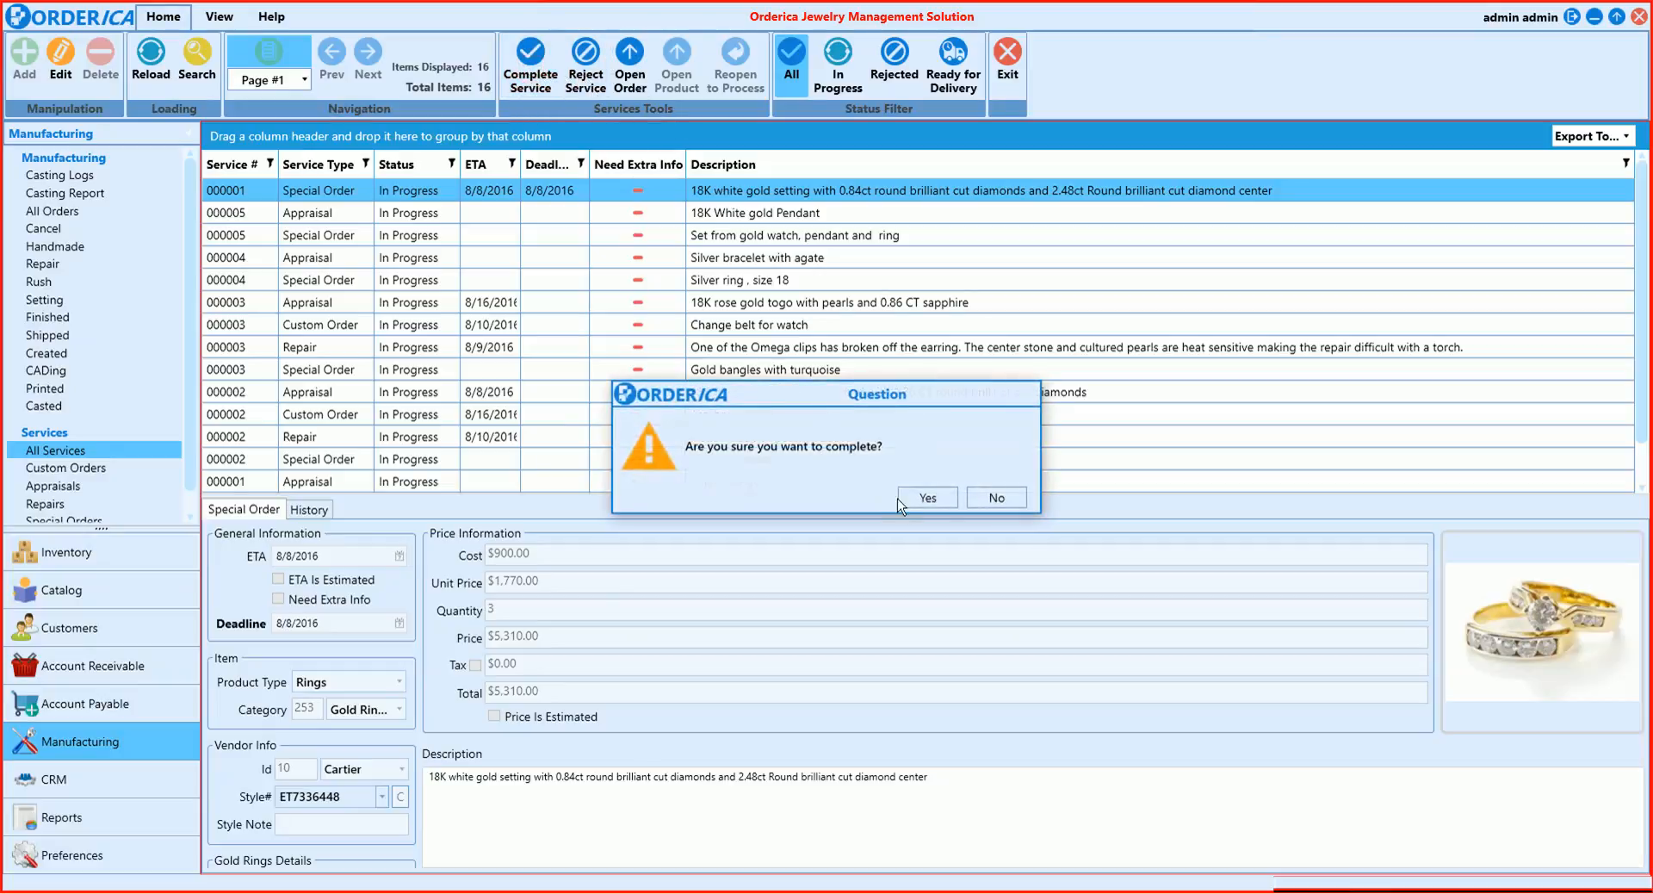
pyautogui.click(904, 502)
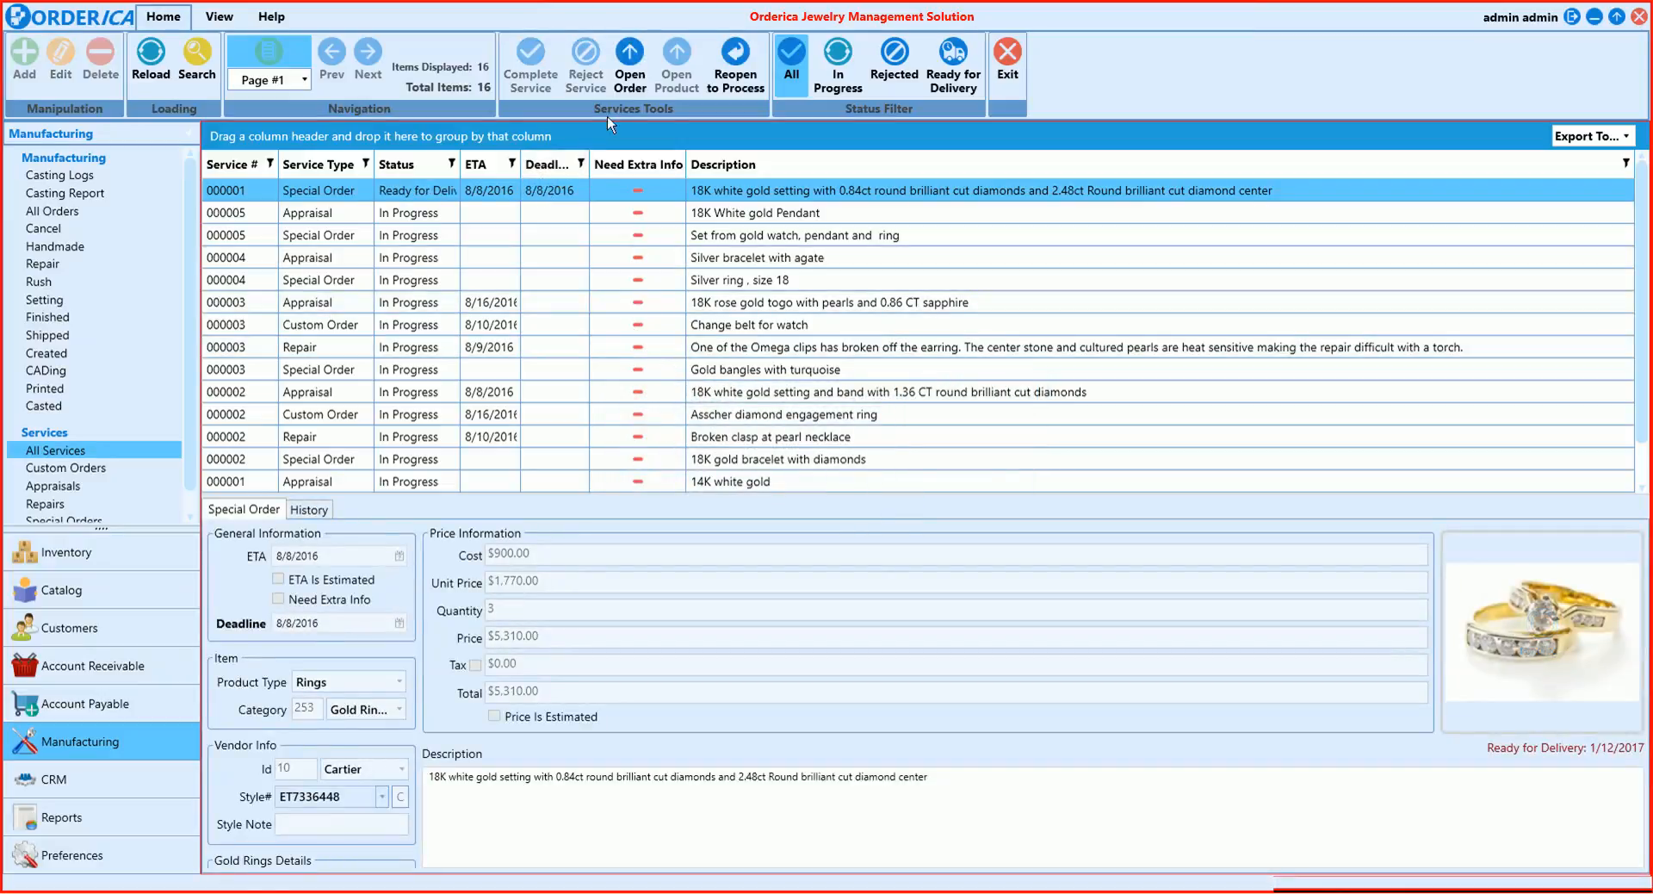
pyautogui.click(723, 84)
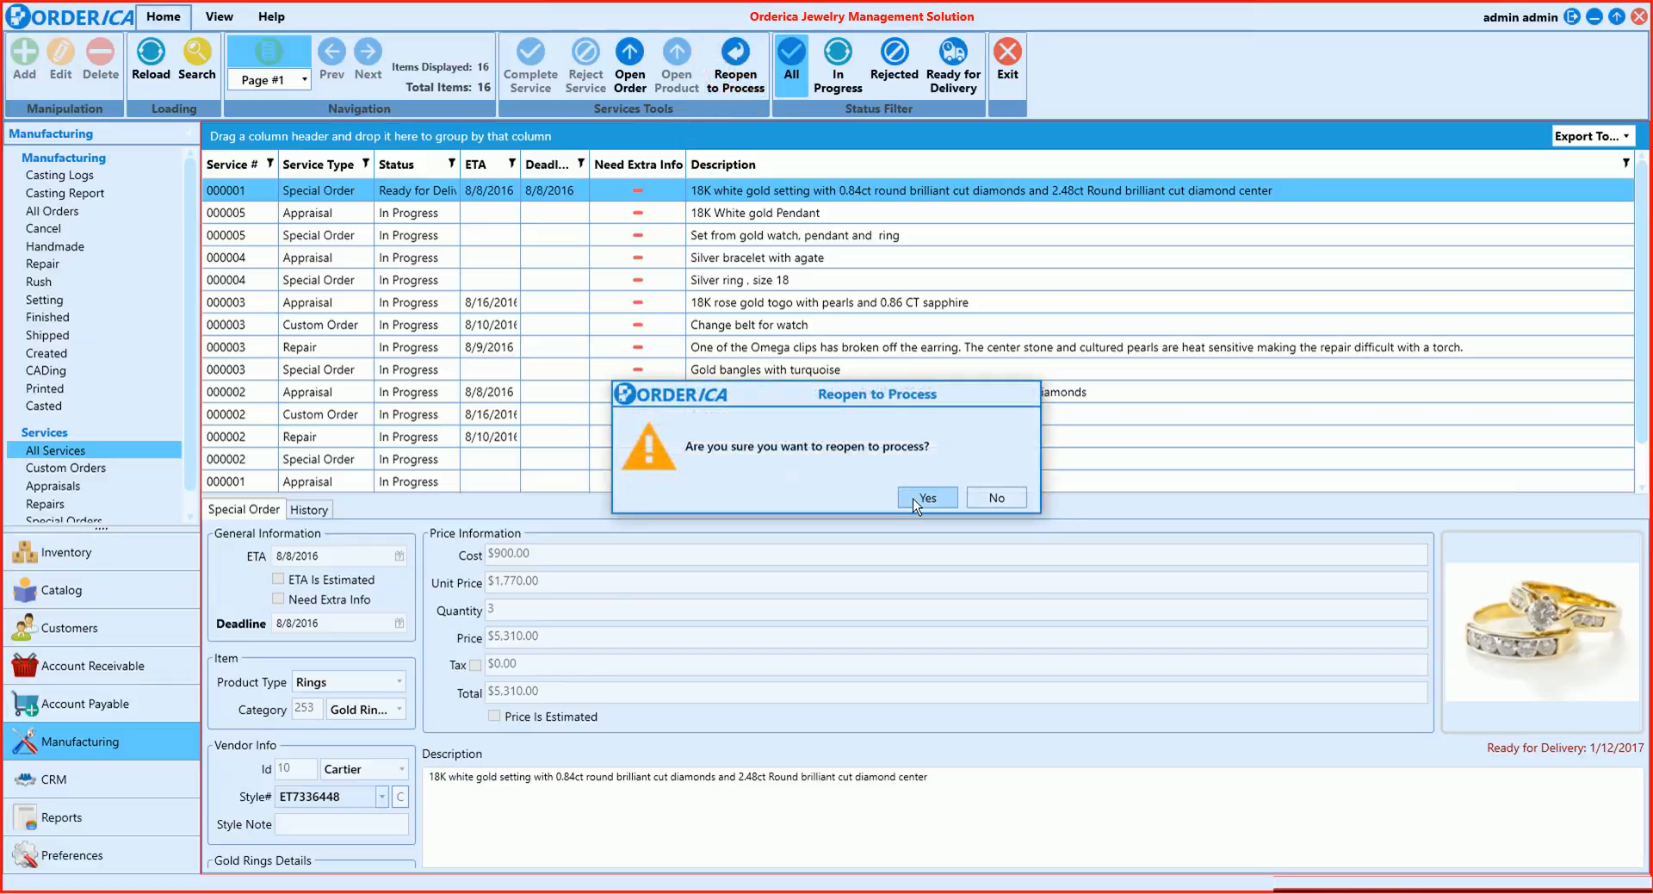
pyautogui.click(925, 498)
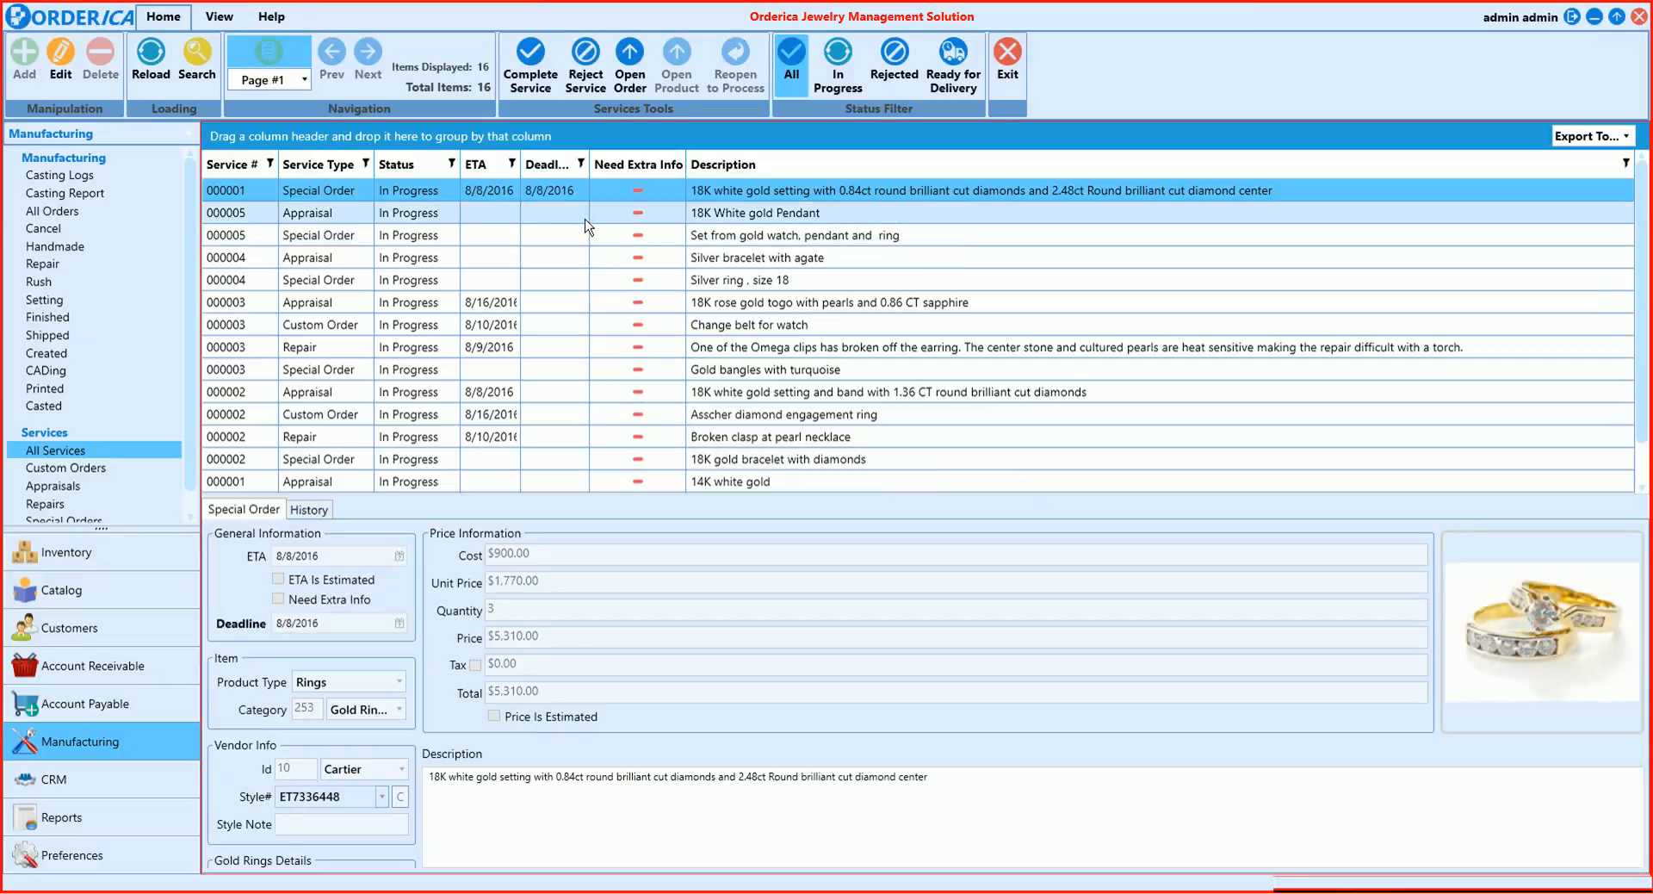
# Step: View the order linked to the 18K white gold setting service, and filter the services by In Progress before restoring the All filter
pyautogui.click(629, 79)
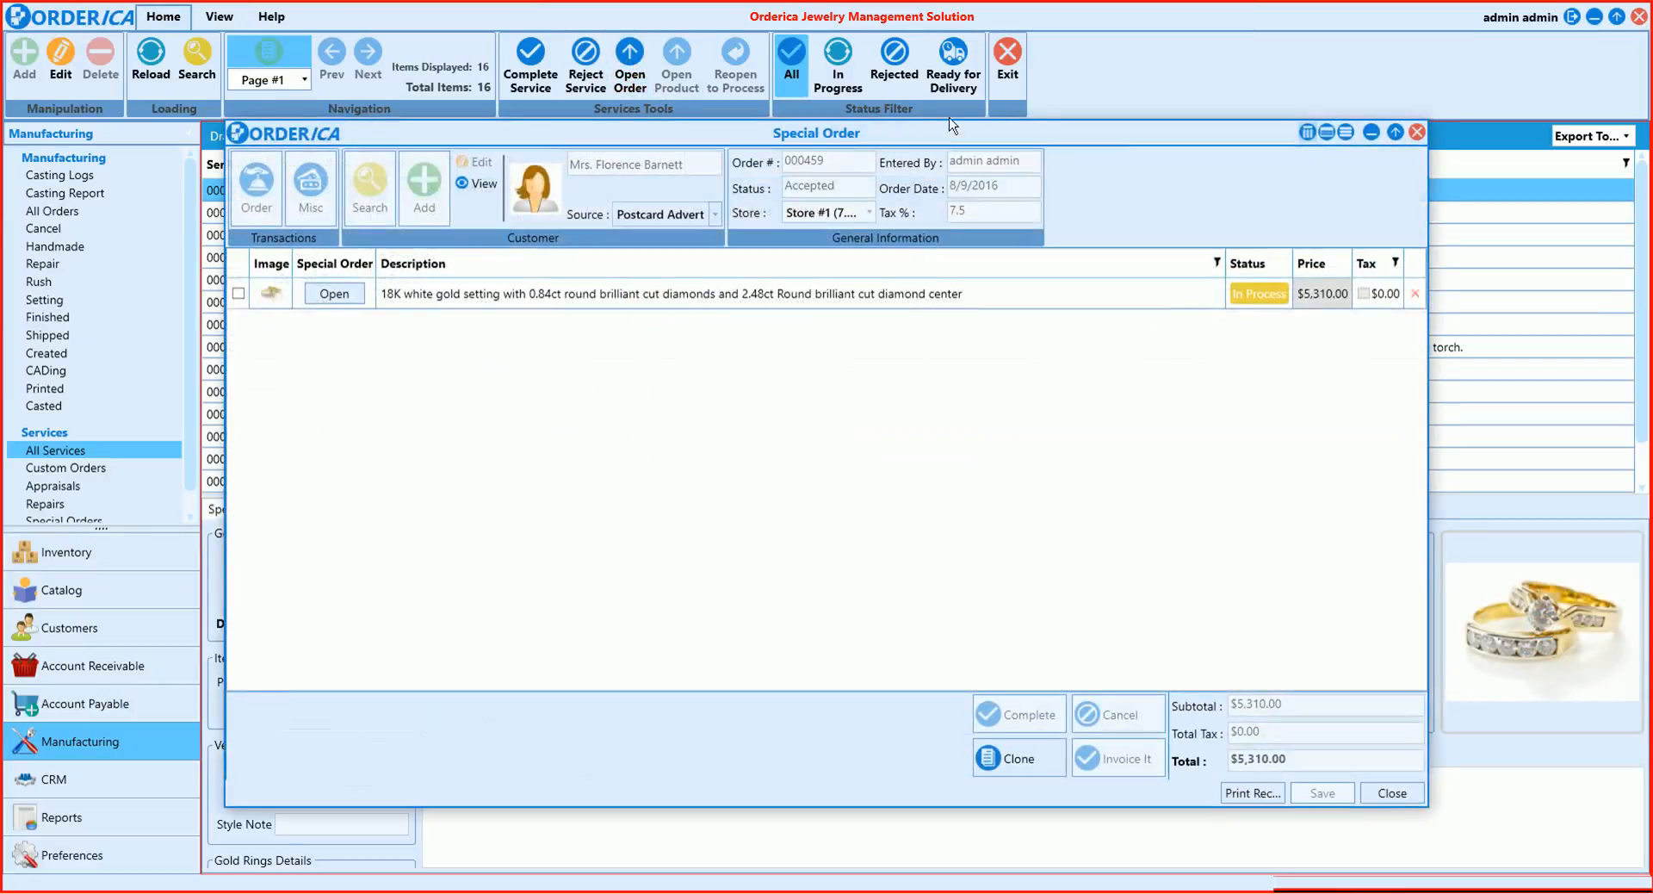
pyautogui.click(1416, 132)
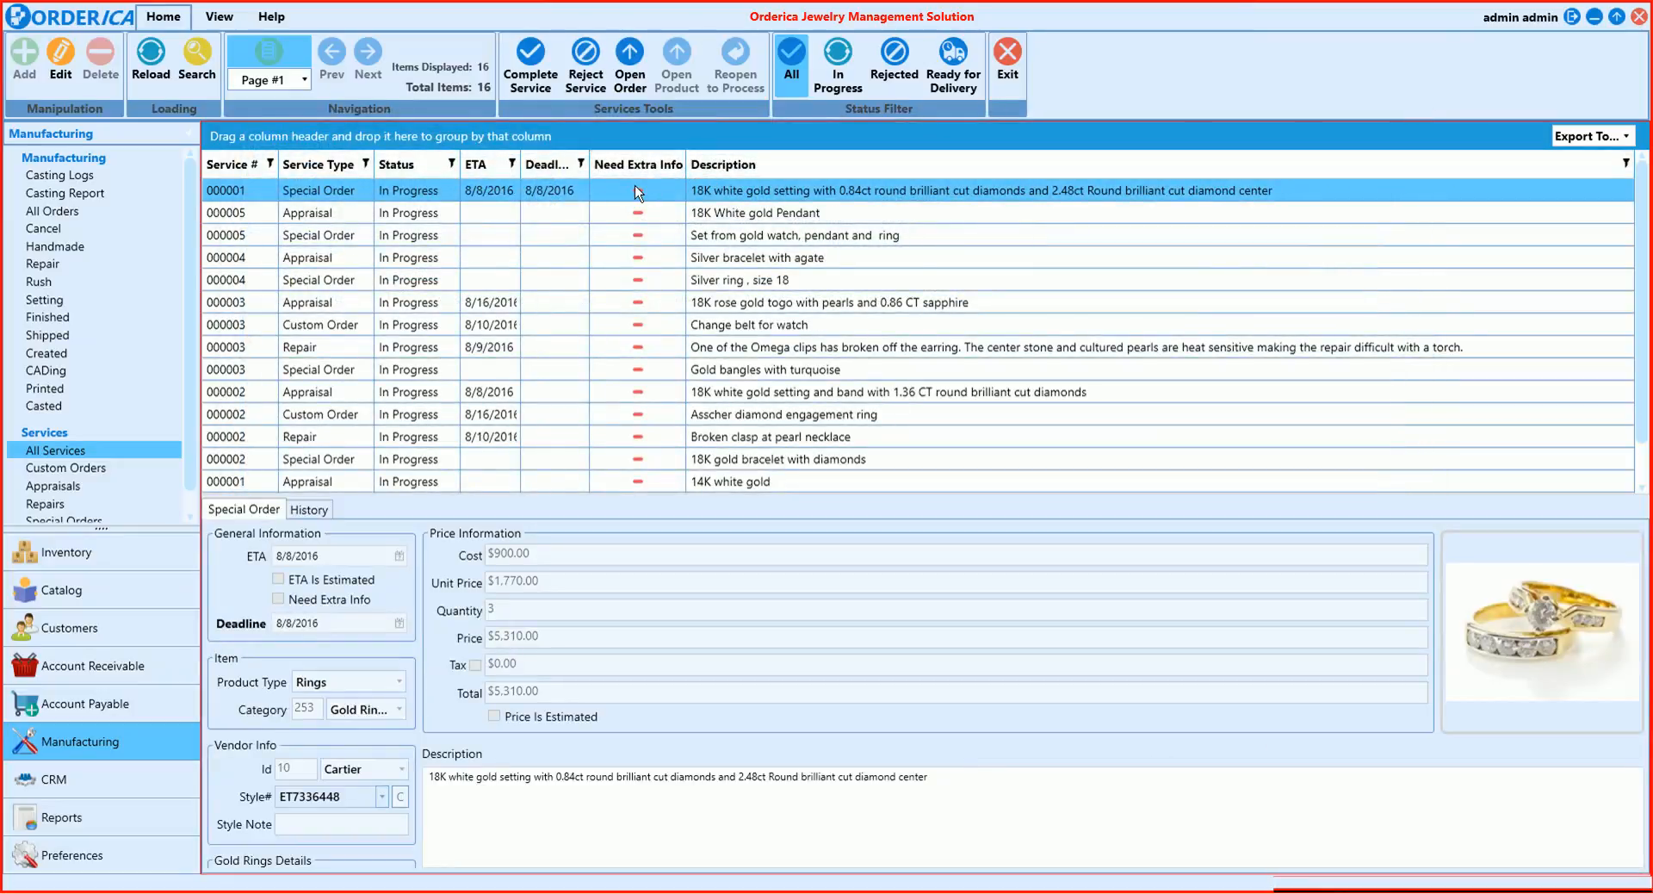
pyautogui.click(841, 81)
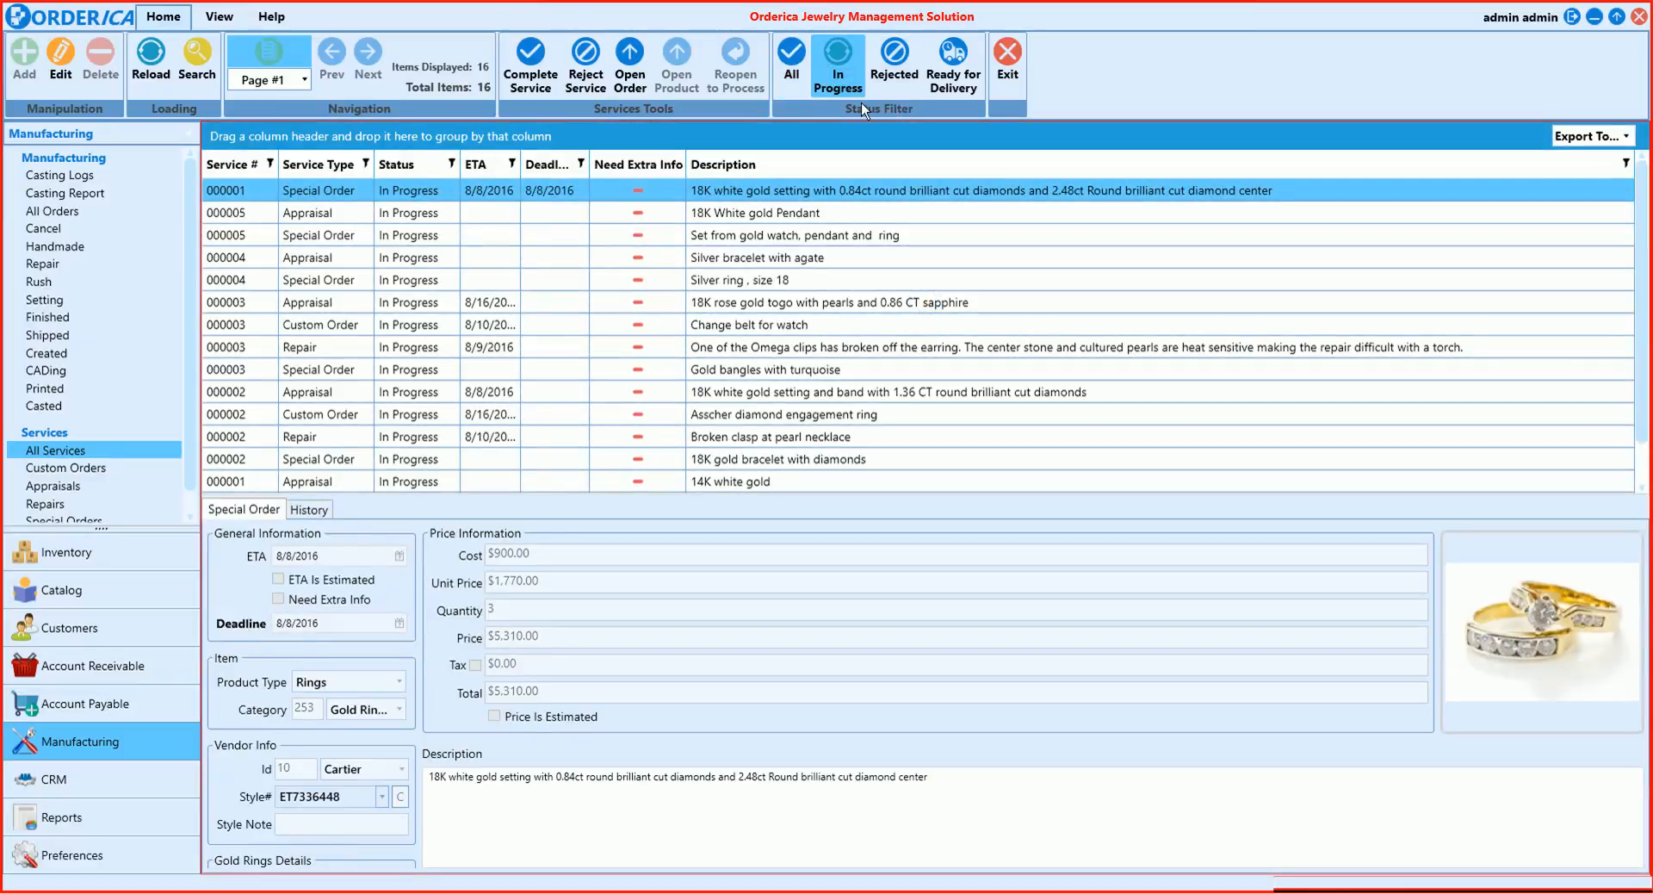
pyautogui.click(794, 81)
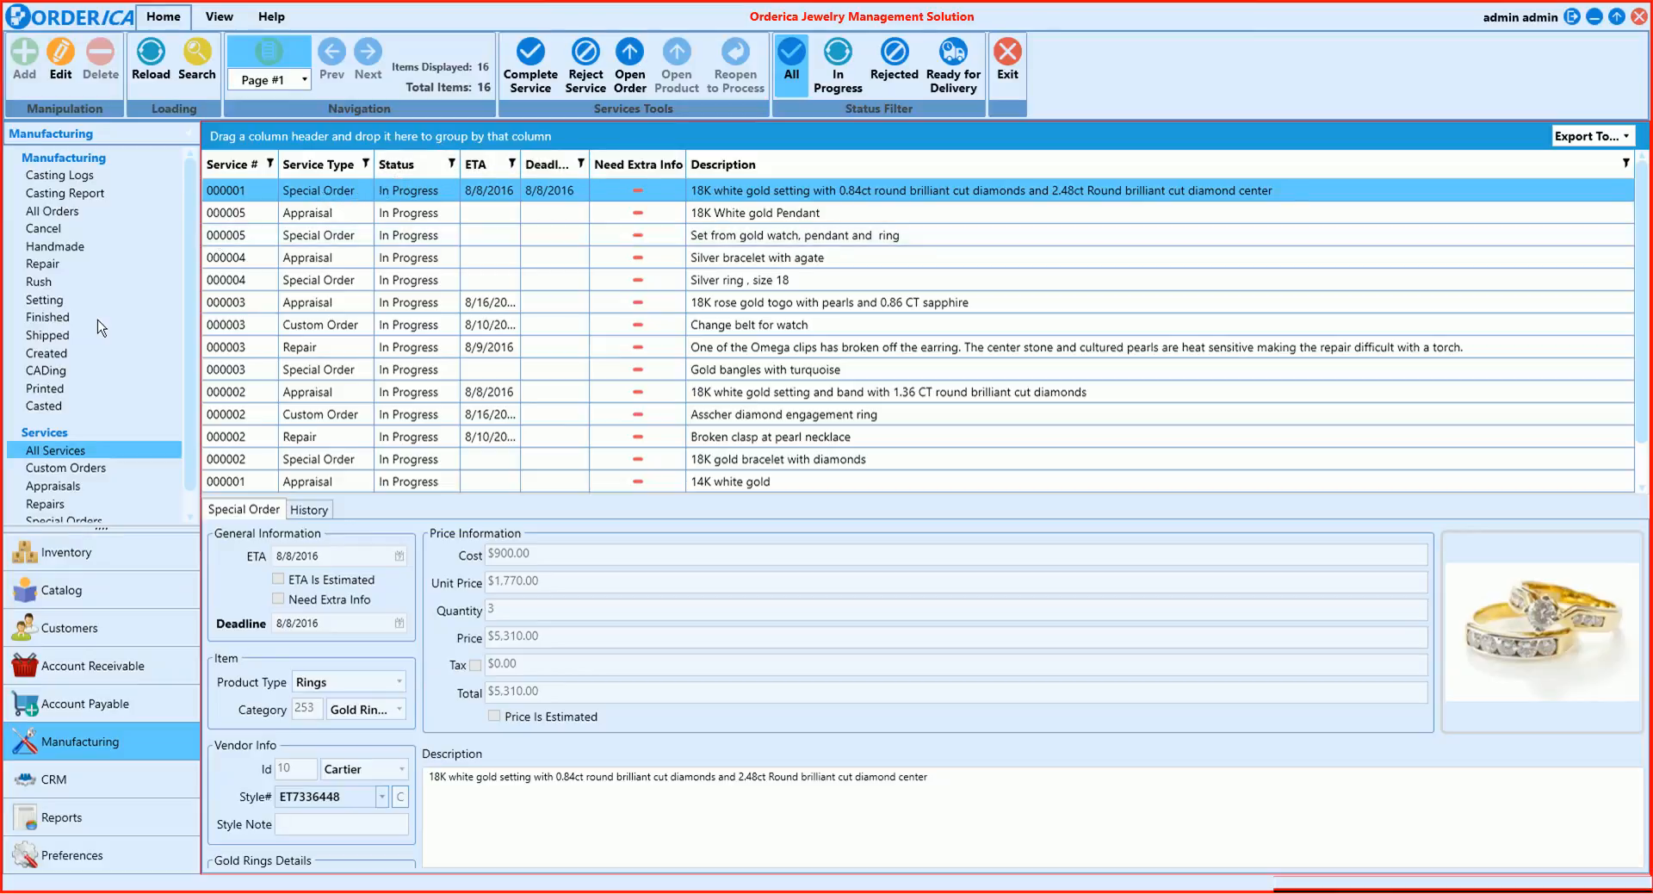
# Step: View the Custom Orders list in the services section and return to the list of all services
pyautogui.scroll(-1, 99, 331)
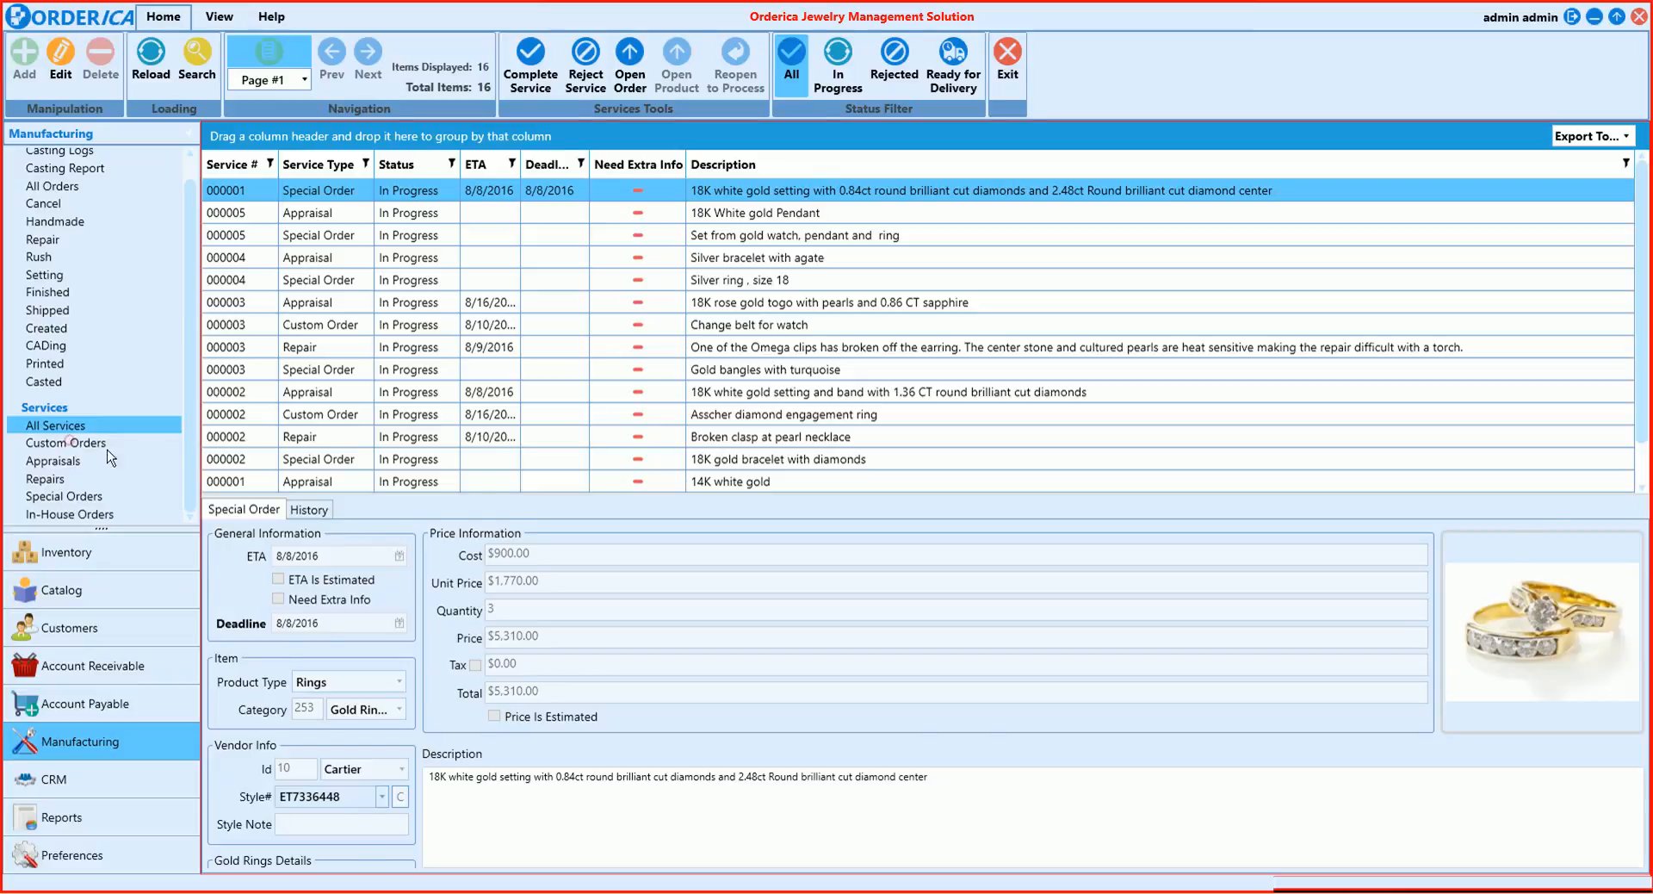
pyautogui.click(73, 443)
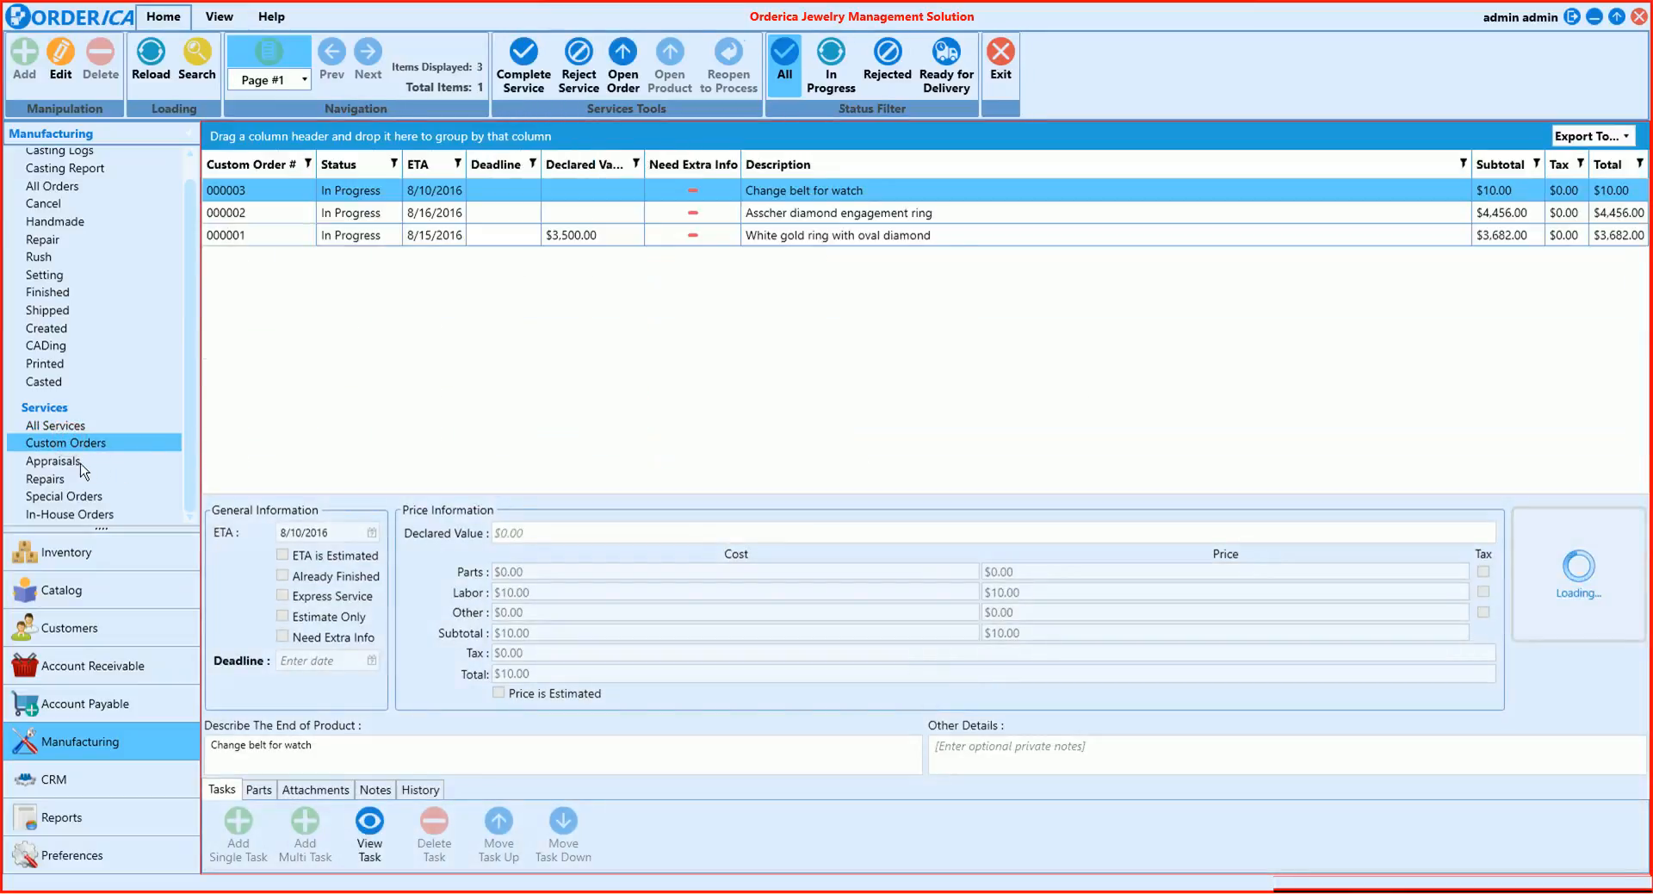
pyautogui.click(66, 426)
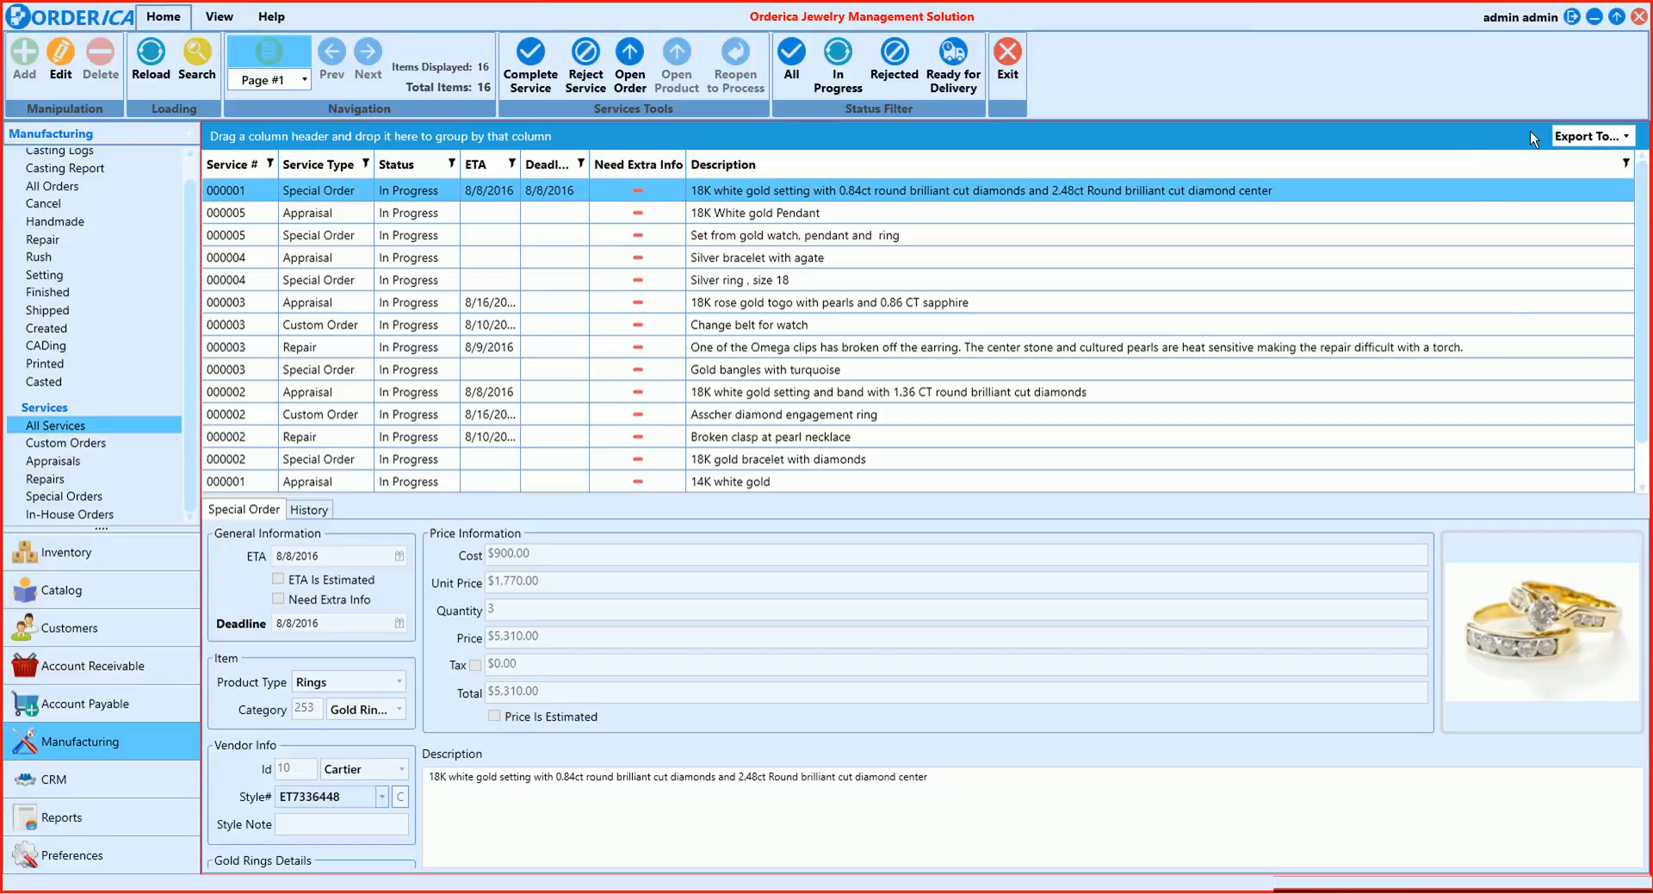
# Step: Check the export formats offered for the services list without exporting it
pyautogui.click(1590, 142)
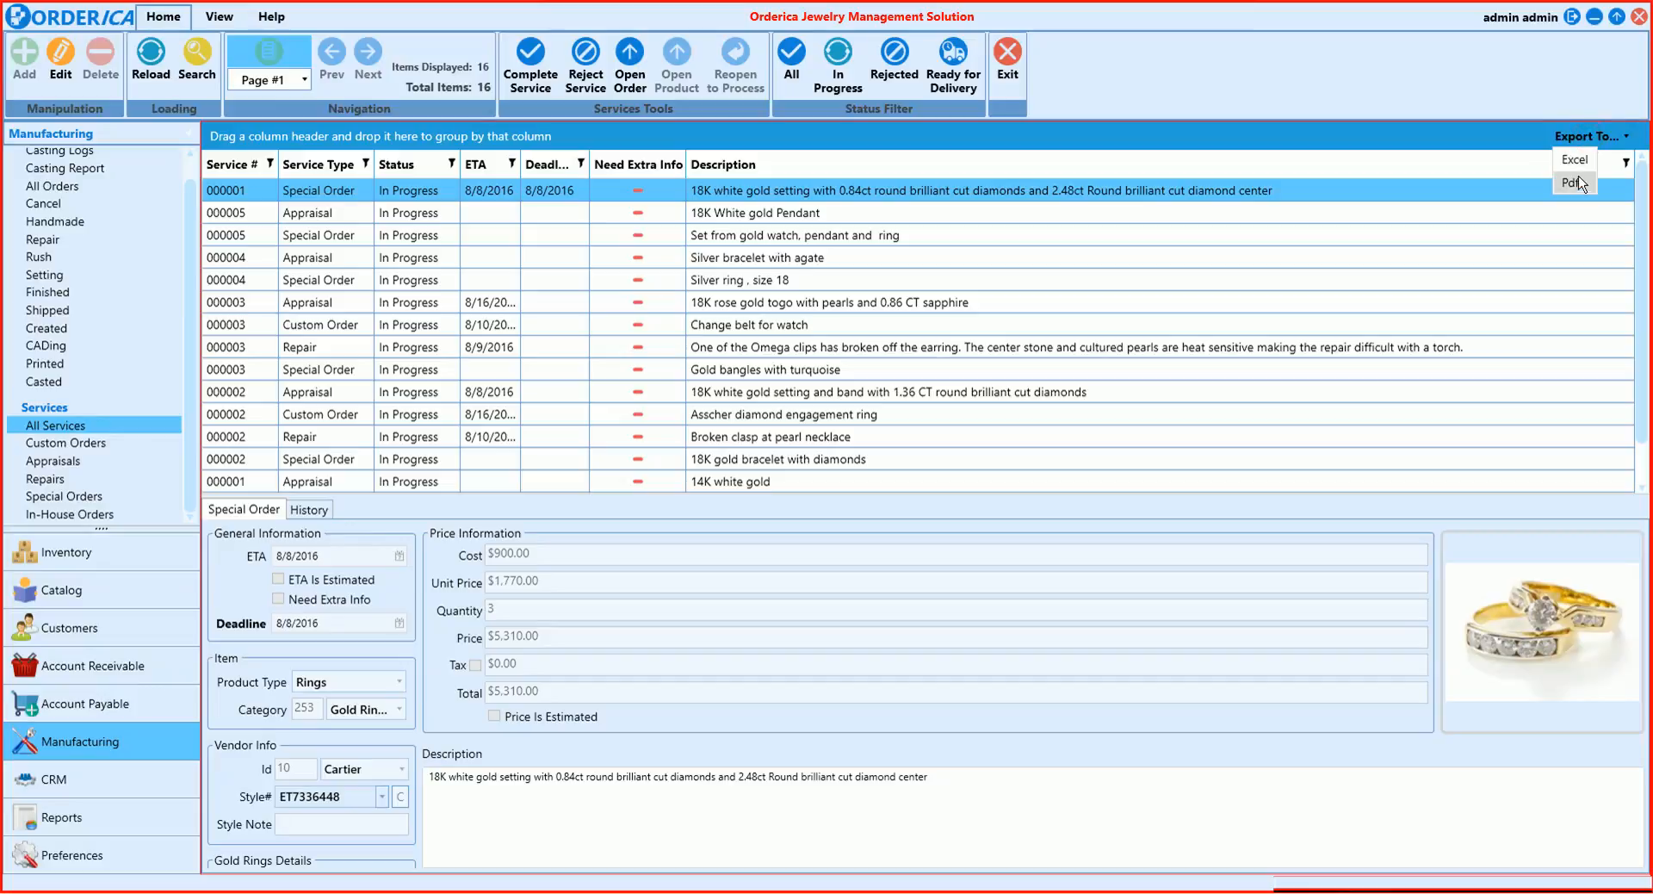
pyautogui.click(1590, 139)
pyautogui.click(1590, 140)
pyautogui.click(1509, 126)
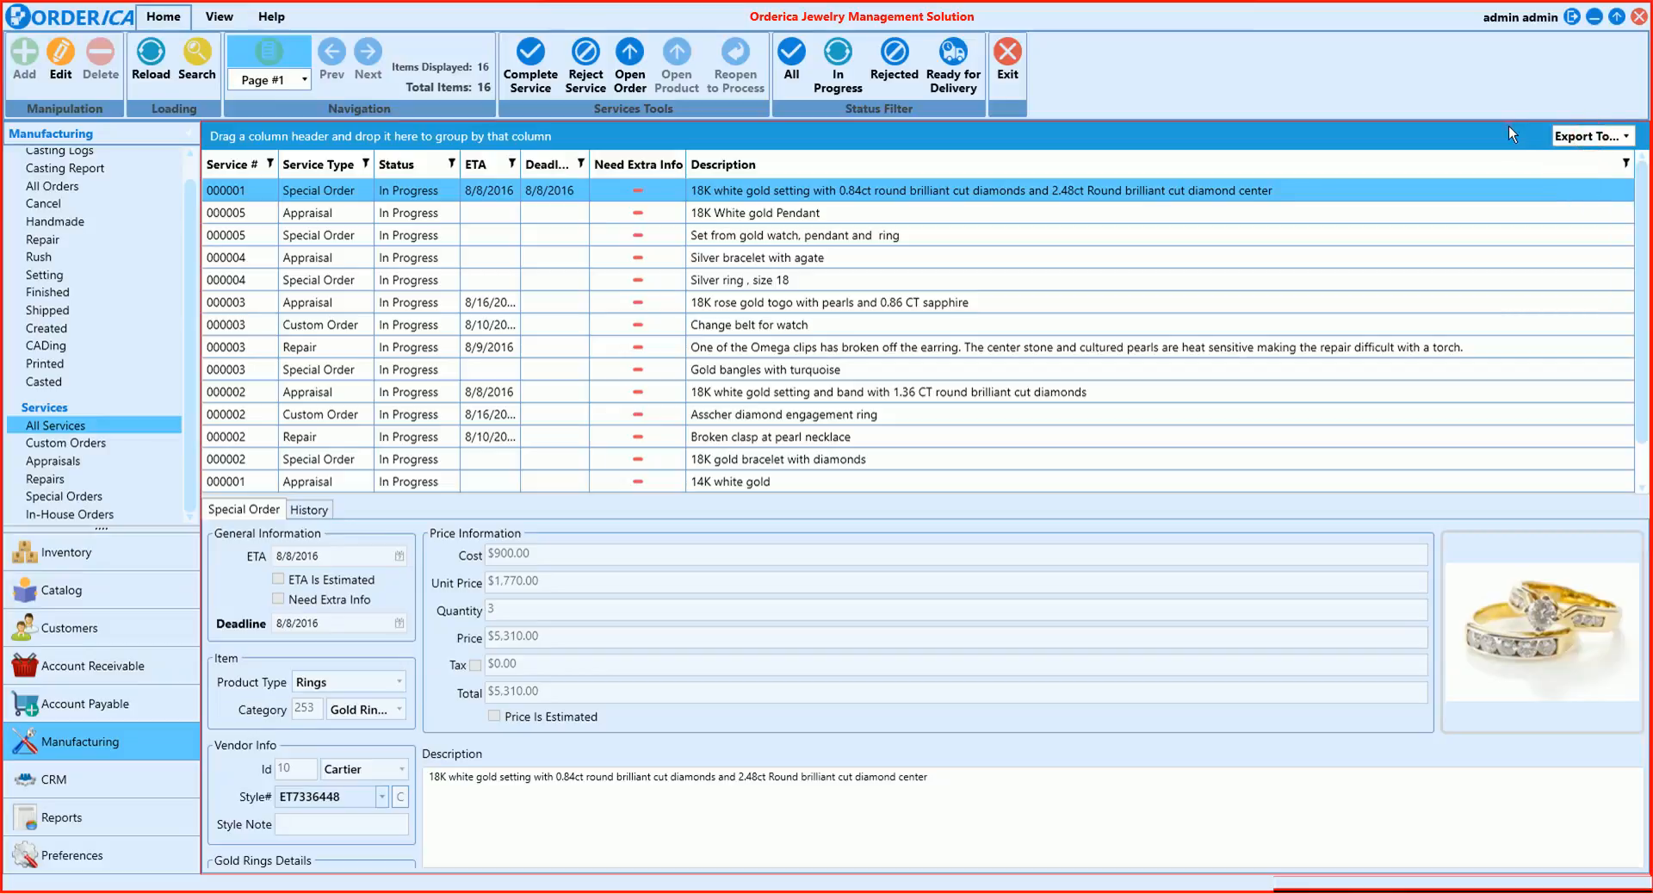